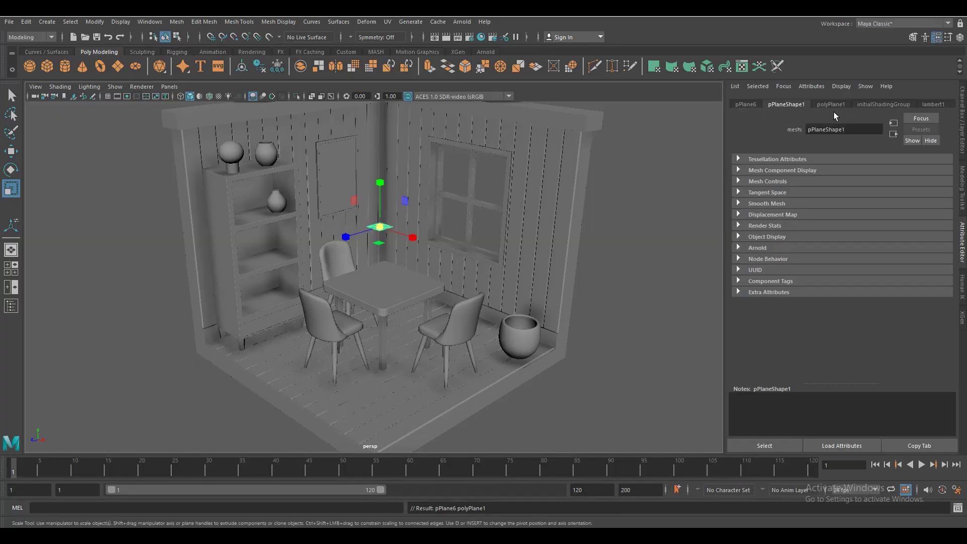
- Create a subdivided polygon plane, frame it, and enlarge it in the top view
{"action": "left_click_drag", "start_coordinate": [865, 194], "coordinate": [851, 195]}
{"action": "key", "text": "f"}
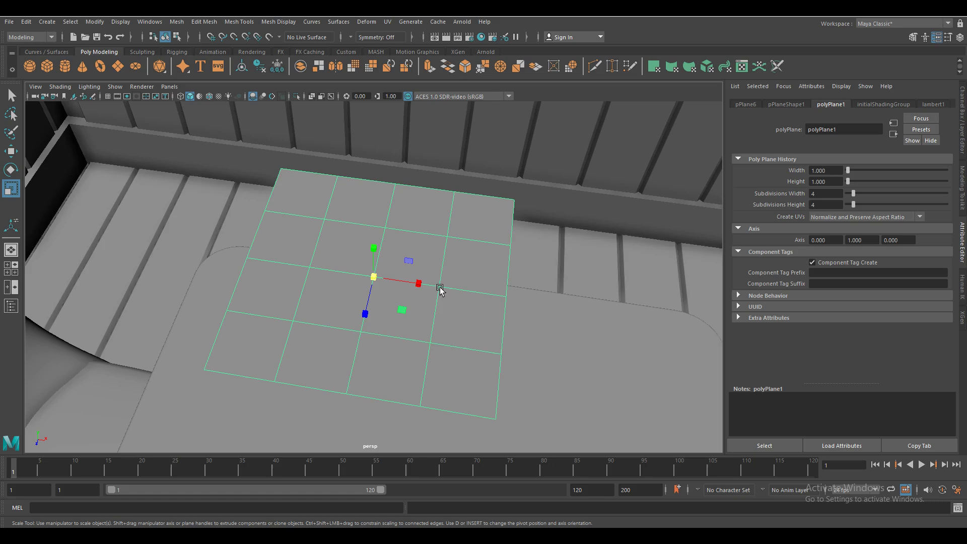
{"action": "key", "text": "space"}
{"action": "left_click", "coordinate": [441, 323]}
{"action": "left_click_drag", "start_coordinate": [338, 289], "coordinate": [335, 318]}
- Pinch the top and bottom vertex rows inward and widen the middle row into a leaf outline
{"action": "right_click_drag", "start_coordinate": [370, 221], "coordinate": [346, 219]}
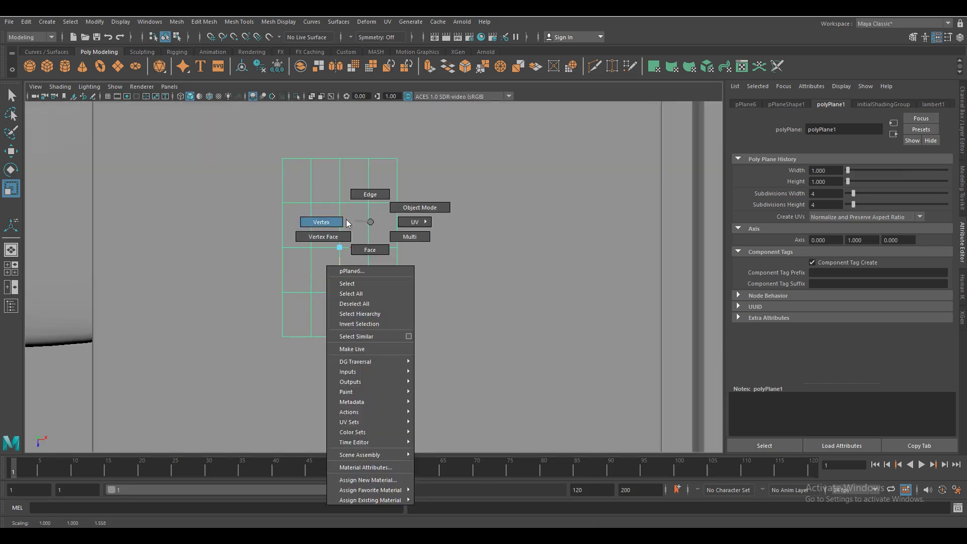
{"action": "left_click_drag", "start_coordinate": [270, 325], "coordinate": [406, 368]}
{"action": "left_click_drag", "start_coordinate": [384, 336], "coordinate": [355, 337]}
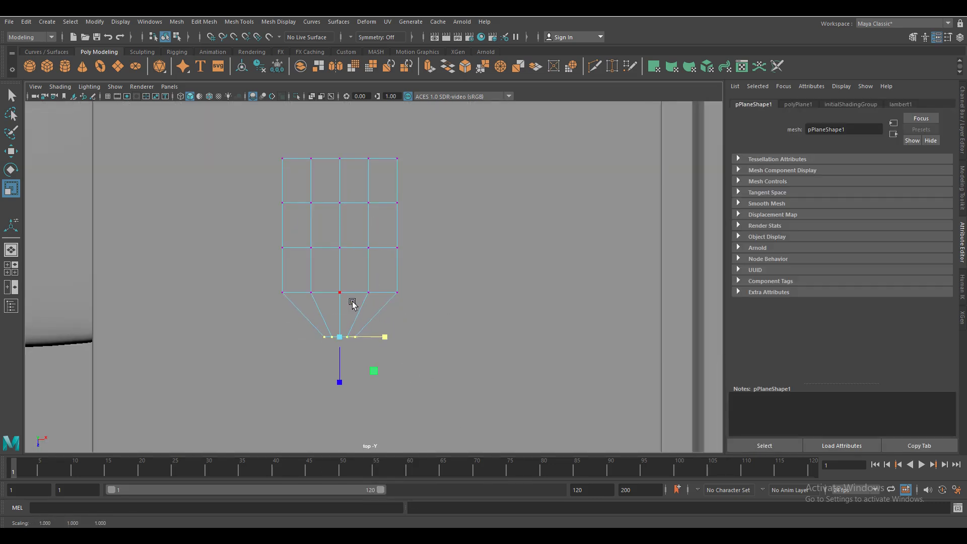
{"action": "mouse_move", "coordinate": [270, 147]}
{"action": "left_mouse_down"}
{"action": "mouse_move", "coordinate": [407, 171]}
{"action": "mouse_move", "coordinate": [344, 152]}
{"action": "left_mouse_up"}
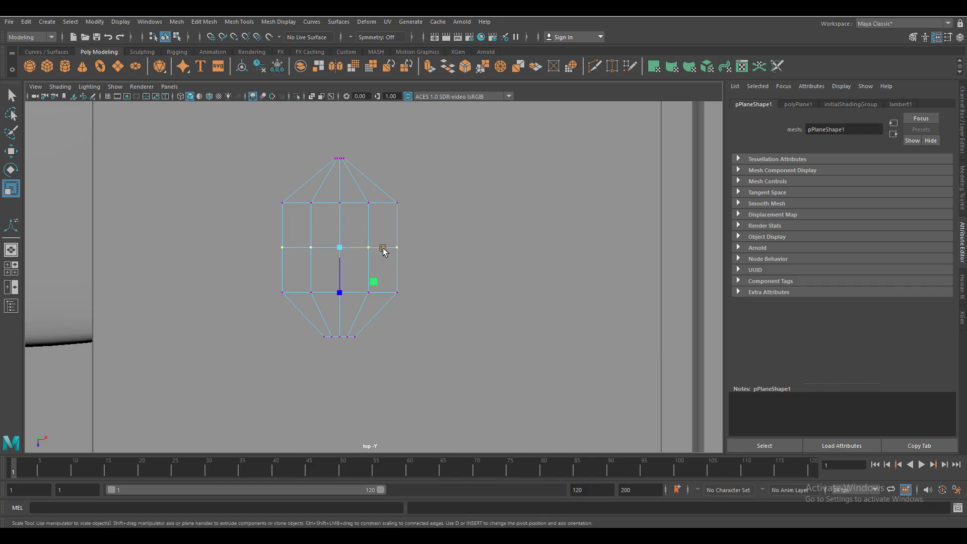
{"action": "left_click_drag", "start_coordinate": [384, 248], "coordinate": [392, 247]}
{"action": "left_click_drag", "start_coordinate": [310, 323], "coordinate": [384, 356]}
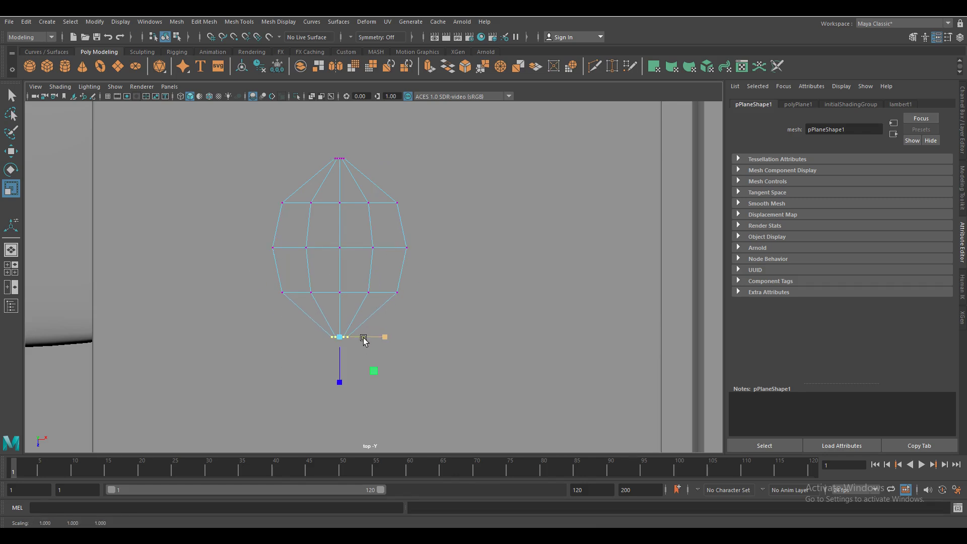
{"action": "right_click_drag", "start_coordinate": [361, 201], "coordinate": [408, 186]}
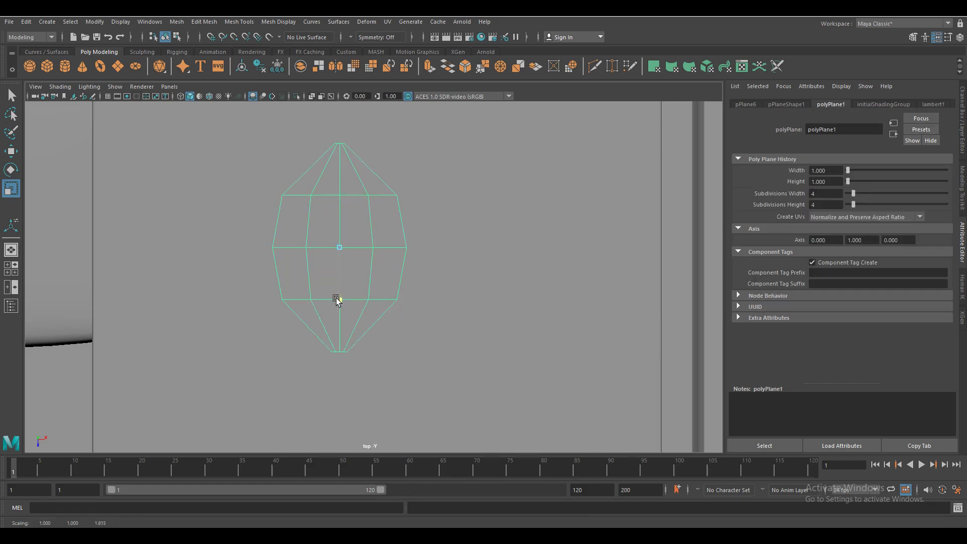
- Bevel the leaf's vertical centre edge
{"action": "right_click_drag", "start_coordinate": [368, 224], "coordinate": [363, 186]}
{"action": "left_click", "coordinate": [370, 222]}
{"action": "key", "text": "ctrl+b"}
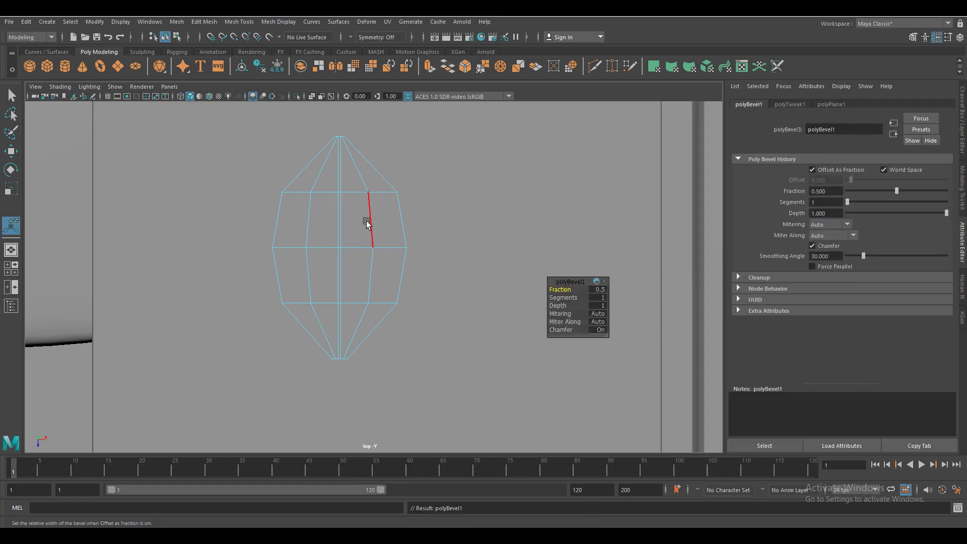
{"action": "key", "text": "F8"}
- Insert an edge loop beside the centre vein with the Insert Edge Loop tool
{"action": "left_click", "coordinate": [239, 21]}
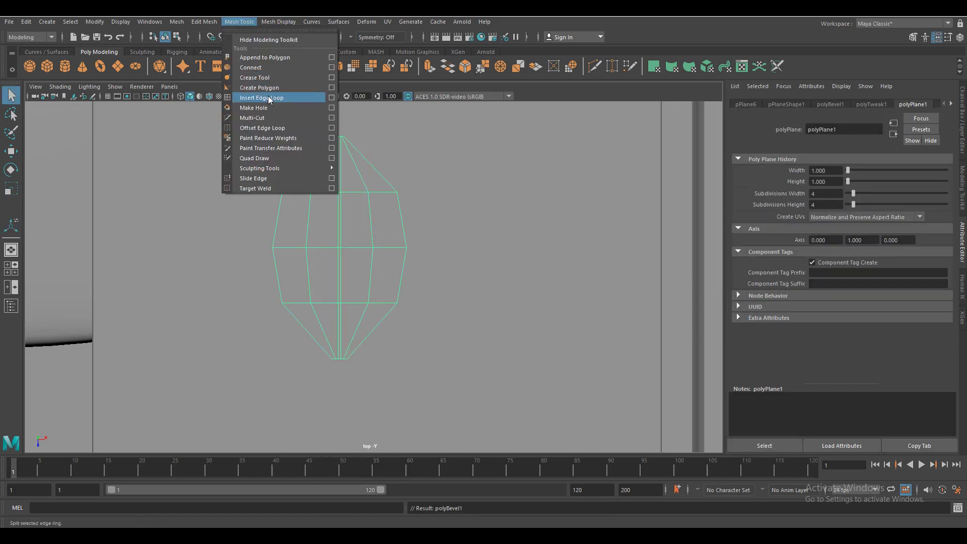
{"action": "left_click", "coordinate": [281, 95]}
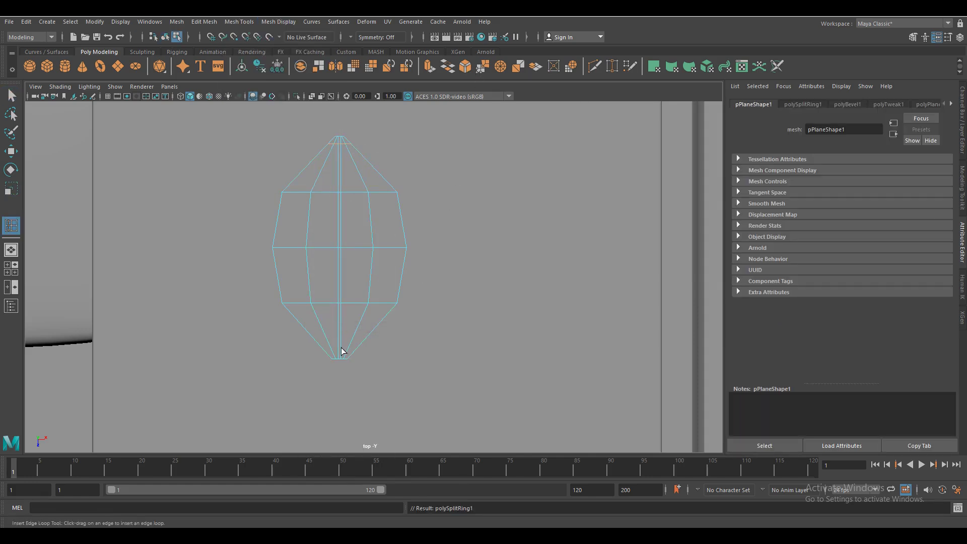
{"action": "key", "text": "w"}
{"action": "right_click_drag", "start_coordinate": [349, 214], "coordinate": [402, 199]}
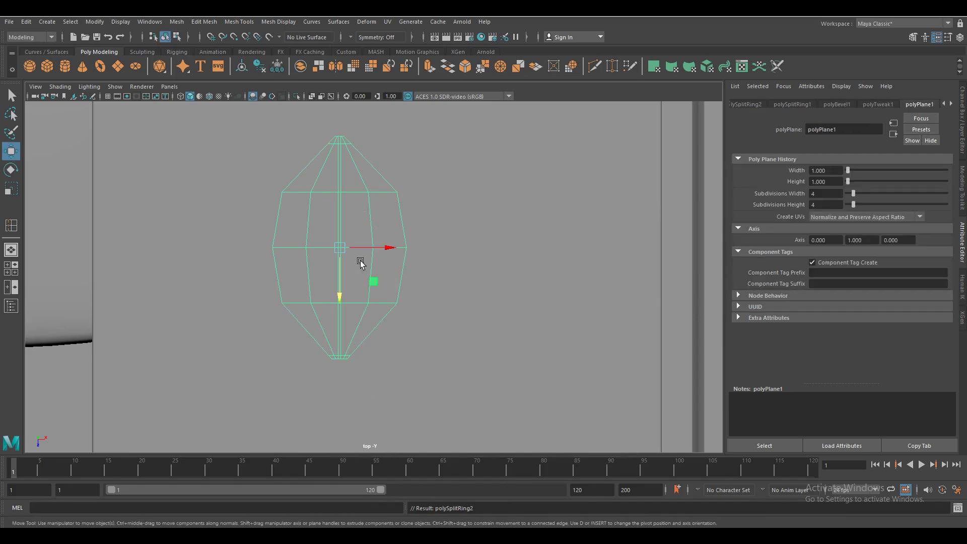
- Extrude the centre vein faces -0.016 inward and check the smoothed preview
{"action": "key", "text": "space"}
{"action": "left_click_drag", "start_coordinate": [384, 355], "coordinate": [444, 272], "text": "alt"}
{"action": "right_click_drag", "start_coordinate": [443, 273], "coordinate": [440, 182]}
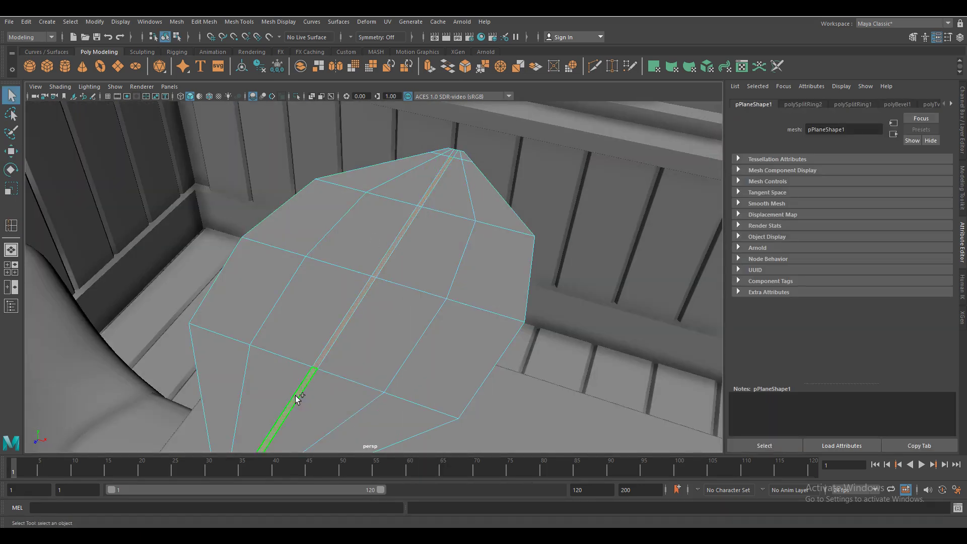
{"action": "left_click_drag", "start_coordinate": [298, 398], "coordinate": [411, 346], "text": "alt"}
{"action": "key", "text": "ctrl+e"}
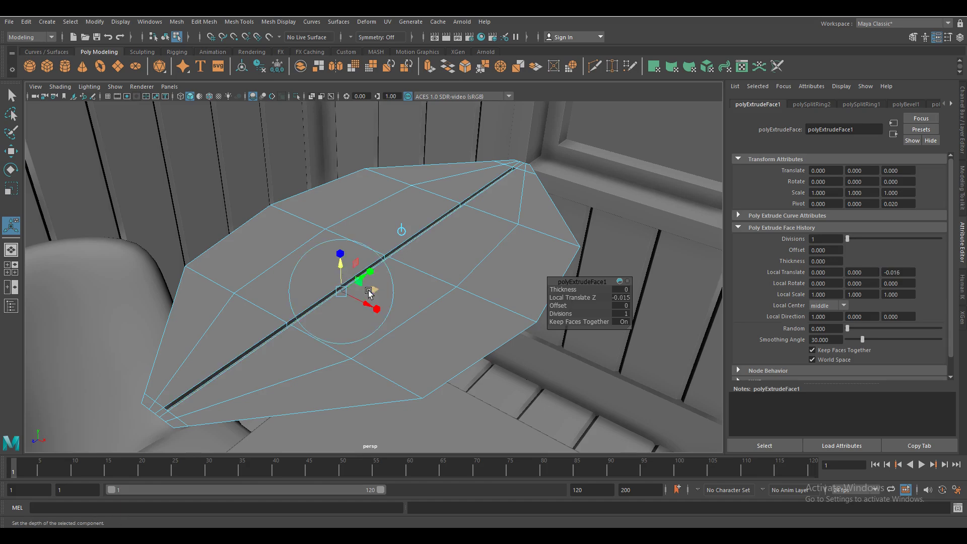
{"action": "key", "text": "3"}
{"action": "key", "text": "q"}
{"action": "key", "text": "1"}
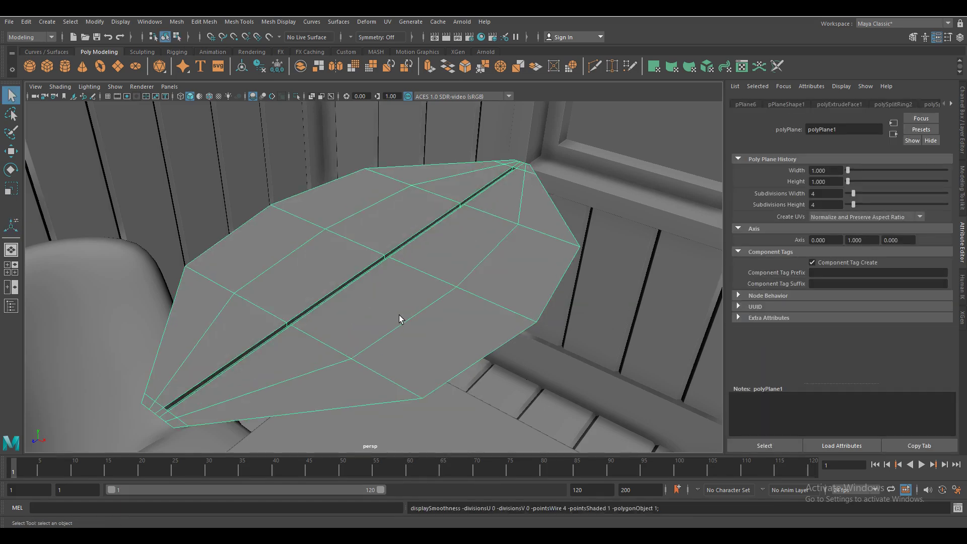
- Switch to the side view and frame the leaf for vertex editing
{"action": "key", "text": "space"}
{"action": "left_click_drag", "start_coordinate": [395, 296], "coordinate": [418, 331]}
{"action": "key", "text": "f"}
{"action": "mouse_move", "coordinate": [461, 261]}
{"action": "right_mouse_down"}
{"action": "mouse_move", "coordinate": [463, 277]}
{"action": "mouse_move", "coordinate": [412, 261]}
{"action": "right_mouse_up"}
- Select the leaf plane and add a nonlinear Bend deformer to it
{"action": "scroll", "coordinate": [329, 327], "scroll_direction": "down", "scroll_amount": 5}
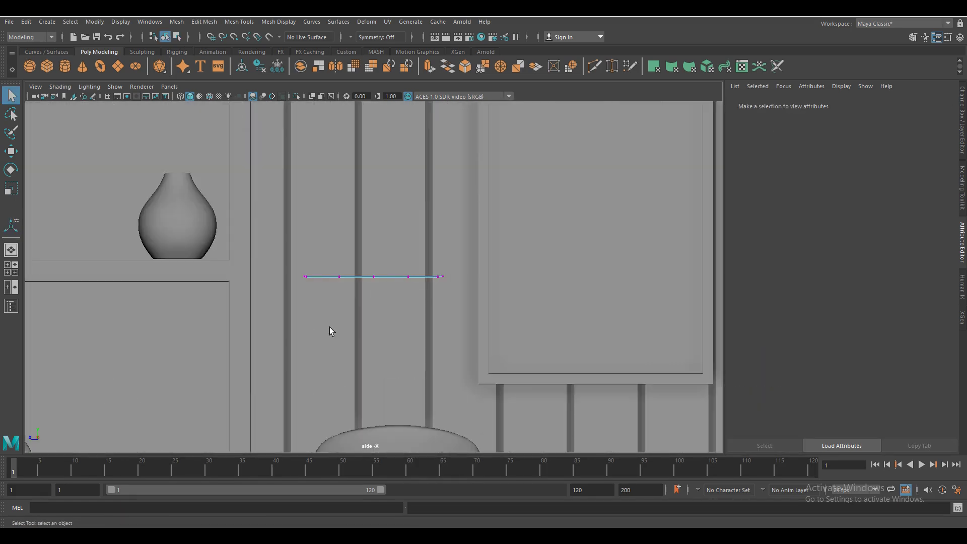
{"action": "scroll", "coordinate": [168, 282], "scroll_direction": "up", "scroll_amount": 4}
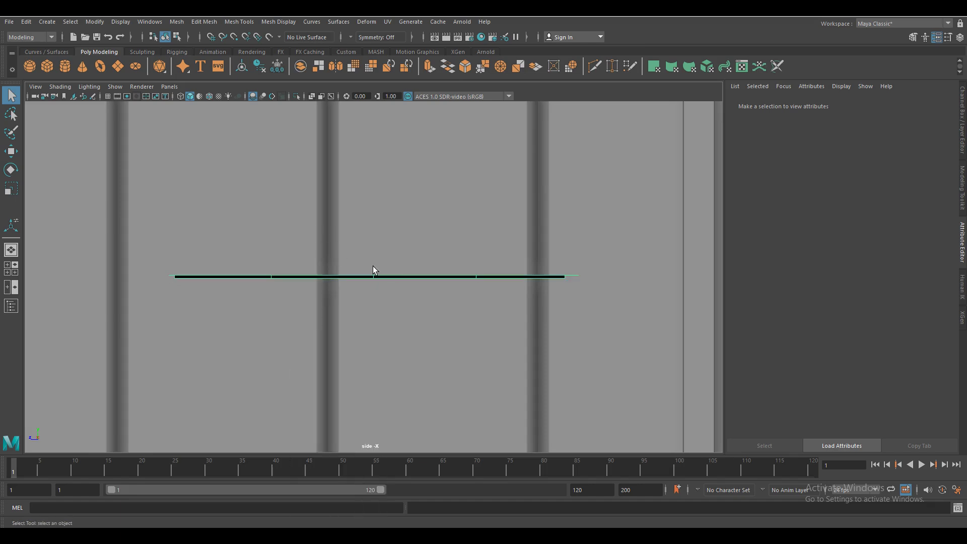
{"action": "left_click", "coordinate": [373, 272]}
{"action": "key", "text": "space"}
{"action": "mouse_move", "coordinate": [428, 225]}
{"action": "left_mouse_down"}
{"action": "mouse_move", "coordinate": [427, 202]}
{"action": "mouse_move", "coordinate": [422, 222]}
{"action": "left_mouse_up"}
{"action": "left_click", "coordinate": [366, 21]}
{"action": "left_click", "coordinate": [525, 197]}
- Rotate the bend handle along the leaf and raise curvature to about 45
{"action": "key", "text": "e"}
{"action": "left_click_drag", "start_coordinate": [897, 170], "coordinate": [897, 170]}
{"action": "left_click_drag", "start_coordinate": [389, 228], "coordinate": [416, 253]}
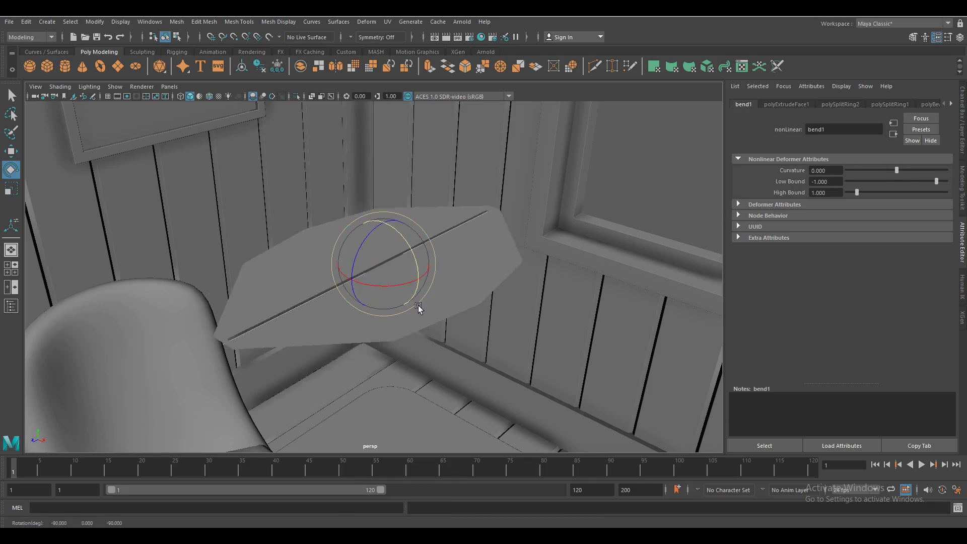
{"action": "left_click_drag", "start_coordinate": [418, 309], "coordinate": [479, 304], "text": "alt"}
{"action": "left_click_drag", "start_coordinate": [896, 170], "coordinate": [906, 170]}
{"action": "mouse_move", "coordinate": [403, 283]}
{"action": "left_mouse_down", "text": "alt"}
{"action": "mouse_move", "coordinate": [359, 308]}
{"action": "mouse_move", "coordinate": [383, 292]}
{"action": "left_mouse_up", "text": "alt"}
{"action": "left_click_drag", "start_coordinate": [906, 171], "coordinate": [909, 171]}
{"action": "left_click_drag", "start_coordinate": [683, 233], "coordinate": [414, 313], "text": "alt"}
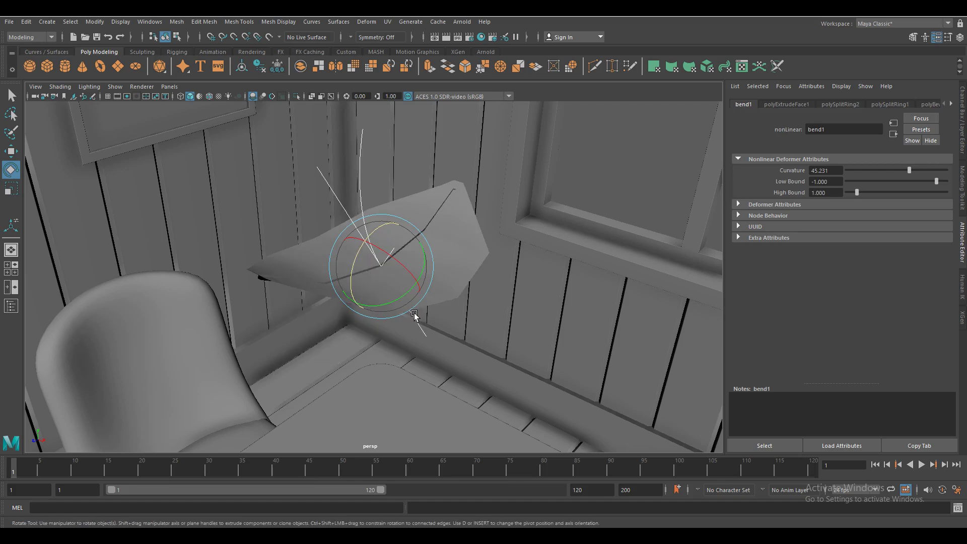
{"action": "left_click_drag", "start_coordinate": [352, 391], "coordinate": [406, 283]}
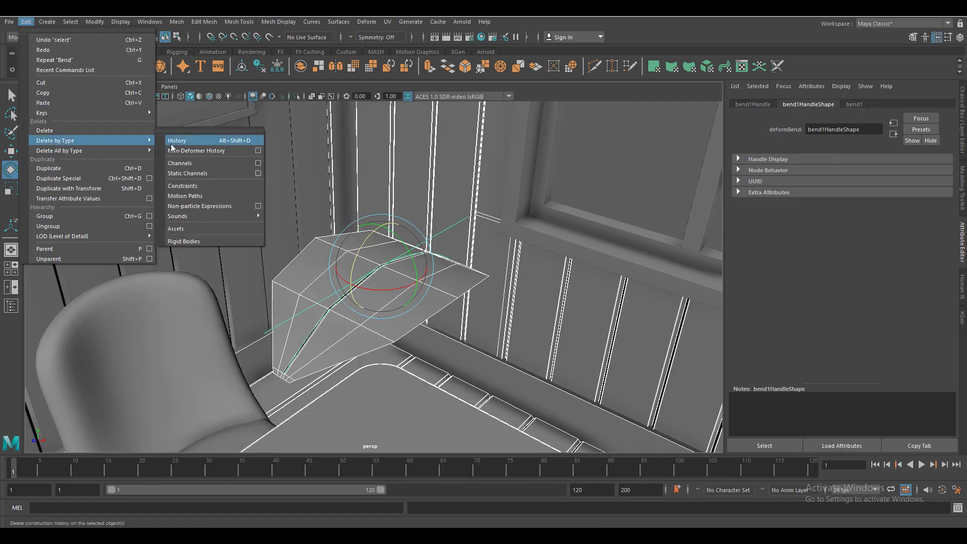
- Delete the leaf's history and extrude all faces to 0.02 thickness
{"action": "key", "text": "3"}
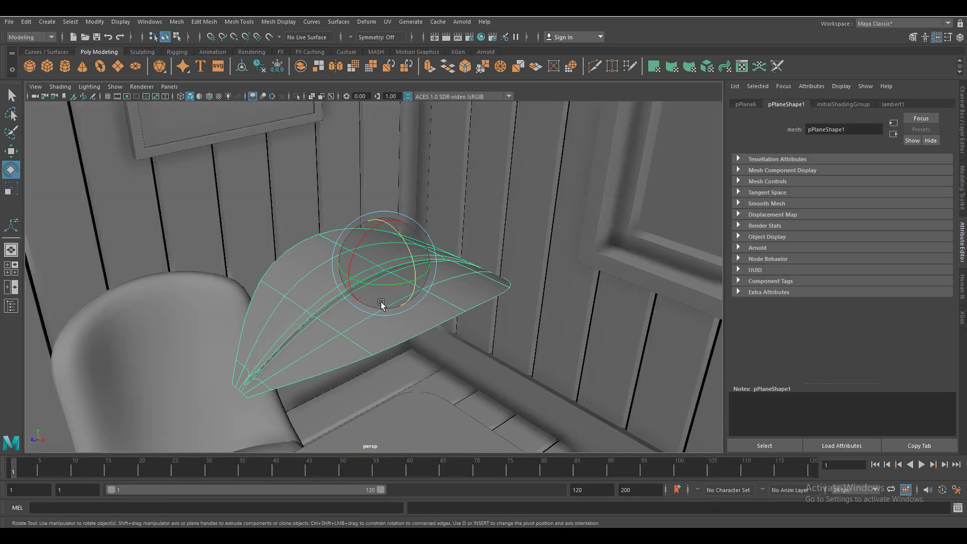
{"action": "key", "text": "1"}
{"action": "key", "text": "ctrl+e"}
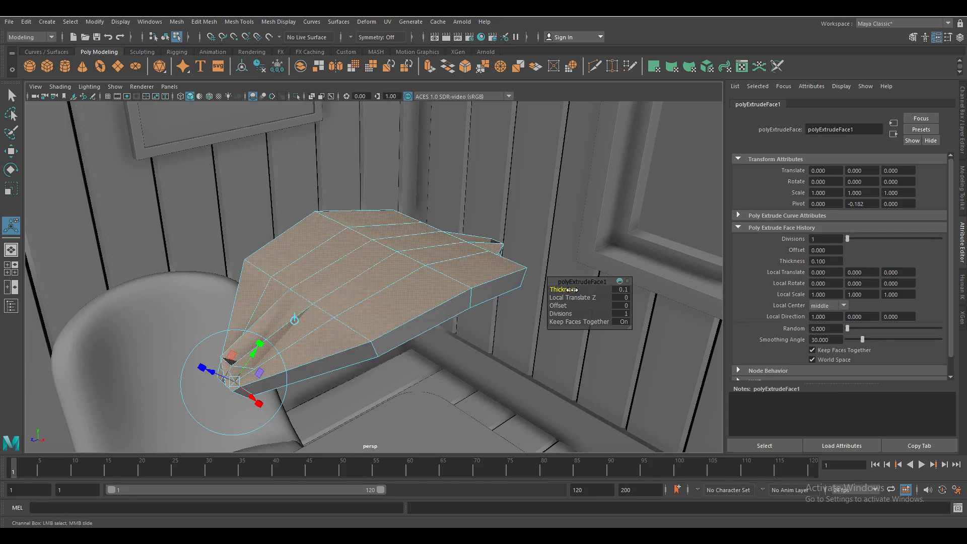
{"action": "left_click_drag", "start_coordinate": [444, 341], "coordinate": [550, 348], "text": "alt"}
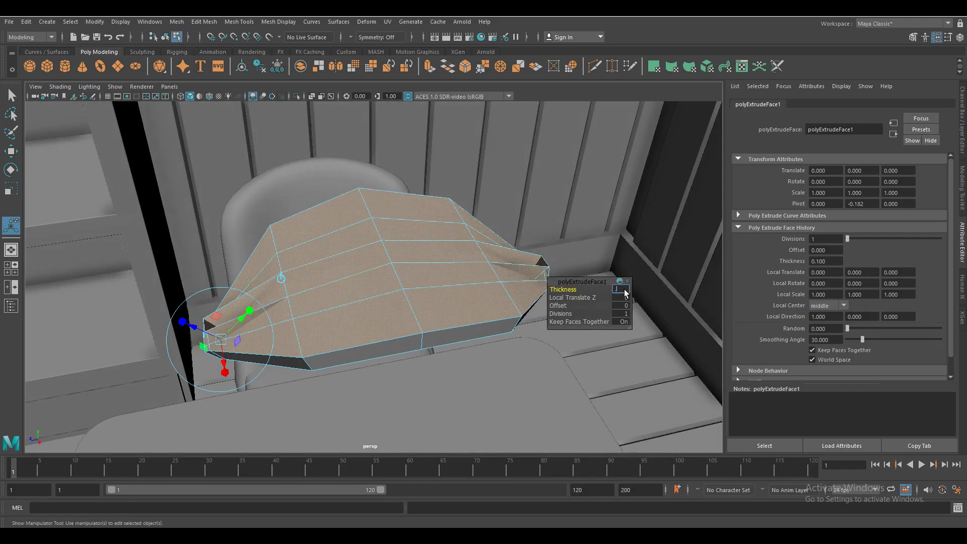
{"action": "type", "text": "0.02"}
{"action": "key", "text": "Return"}
- Inspect the thin leaf edge up close and return to object mode
{"action": "mouse_move", "coordinate": [615, 282]}
{"action": "left_mouse_down", "text": "alt"}
{"action": "mouse_move", "coordinate": [385, 356]}
{"action": "mouse_move", "coordinate": [378, 341]}
{"action": "left_mouse_up", "text": "alt"}
{"action": "mouse_move", "coordinate": [378, 341]}
{"action": "right_mouse_down", "text": "alt"}
{"action": "mouse_move", "coordinate": [418, 367]}
{"action": "mouse_move", "coordinate": [398, 352]}
{"action": "right_mouse_up", "text": "alt"}
{"action": "mouse_move", "coordinate": [398, 353]}
{"action": "left_mouse_down", "text": "alt"}
{"action": "mouse_move", "coordinate": [384, 356]}
{"action": "mouse_move", "coordinate": [434, 246]}
{"action": "mouse_move", "coordinate": [661, 255]}
{"action": "mouse_move", "coordinate": [440, 406]}
{"action": "mouse_move", "coordinate": [444, 391]}
{"action": "mouse_move", "coordinate": [409, 358]}
{"action": "left_mouse_up", "text": "alt"}
{"action": "right_click", "coordinate": [433, 246]}
{"action": "left_click", "coordinate": [463, 232]}
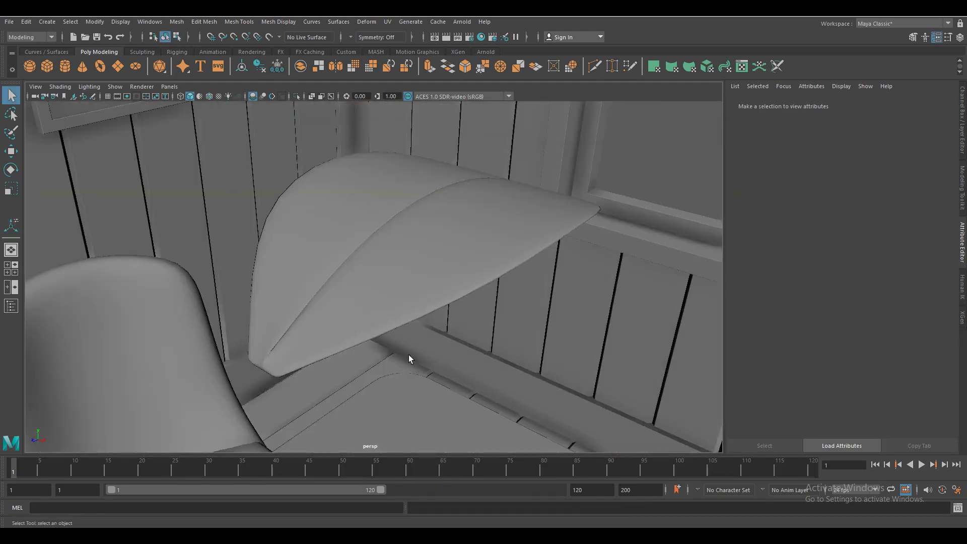
- Add three supporting edge loops across the leaf, one near its tip
{"action": "left_click", "coordinate": [403, 302]}
{"action": "left_click_drag", "start_coordinate": [403, 302], "coordinate": [503, 302], "text": "alt"}
{"action": "right_click_drag", "start_coordinate": [504, 302], "coordinate": [516, 311], "text": "shift"}
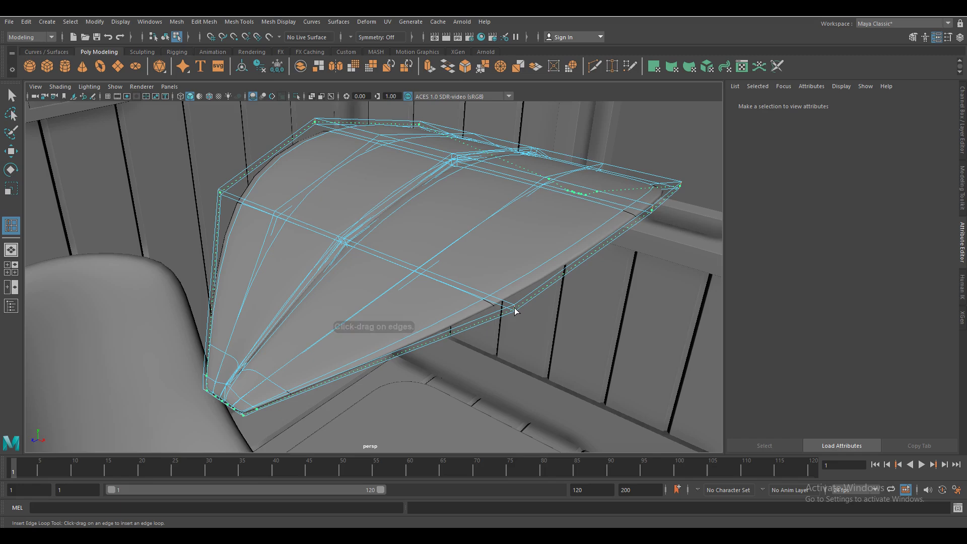
{"action": "left_click", "coordinate": [517, 311]}
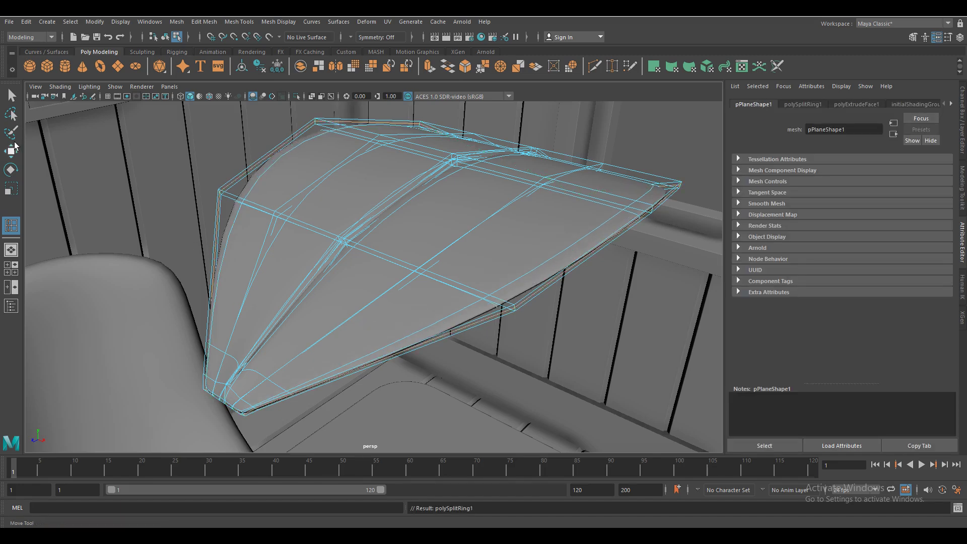
{"action": "left_click", "coordinate": [241, 415]}
{"action": "mouse_move", "coordinate": [242, 415]}
{"action": "left_mouse_down", "text": "alt"}
{"action": "mouse_move", "coordinate": [395, 403]}
{"action": "mouse_move", "coordinate": [210, 334]}
{"action": "left_mouse_up", "text": "alt"}
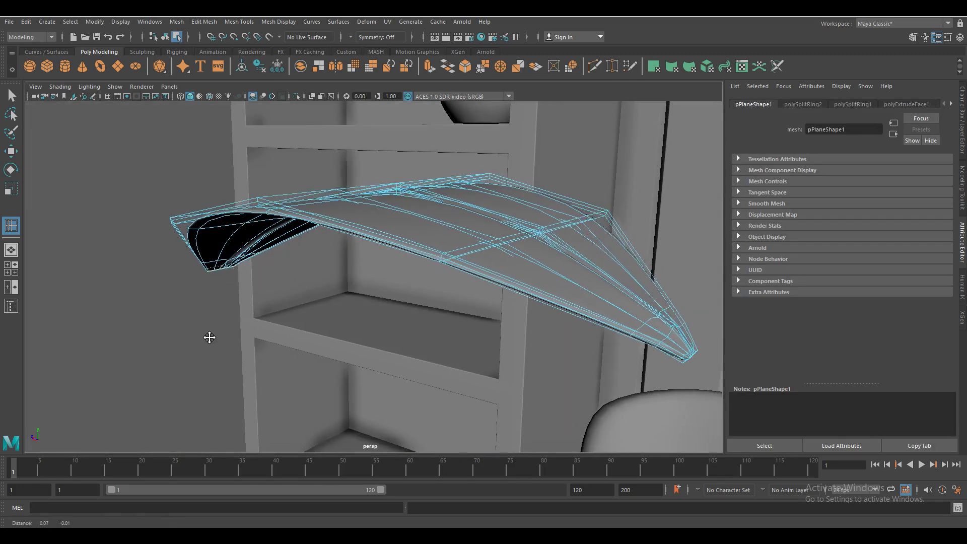
{"action": "right_click_drag", "start_coordinate": [209, 335], "coordinate": [568, 421], "text": "alt"}
{"action": "left_click_drag", "start_coordinate": [568, 421], "coordinate": [492, 406], "text": "alt"}
{"action": "left_click", "coordinate": [488, 415]}
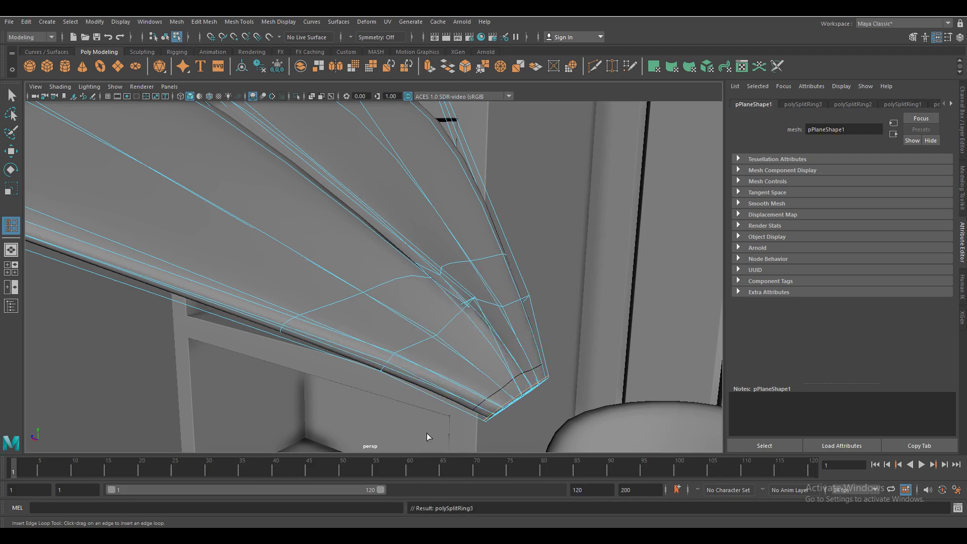
- Switch to the Move tool, deselect the leaf, and look down on the table
{"action": "left_click", "coordinate": [11, 151]}
{"action": "scroll", "coordinate": [477, 316], "scroll_direction": "down", "scroll_amount": 5}
{"action": "left_click", "coordinate": [214, 263]}
{"action": "mouse_move", "coordinate": [477, 315]}
{"action": "left_mouse_down", "text": "alt"}
{"action": "mouse_move", "coordinate": [214, 263]}
{"action": "mouse_move", "coordinate": [406, 319]}
{"action": "left_mouse_up", "text": "alt"}
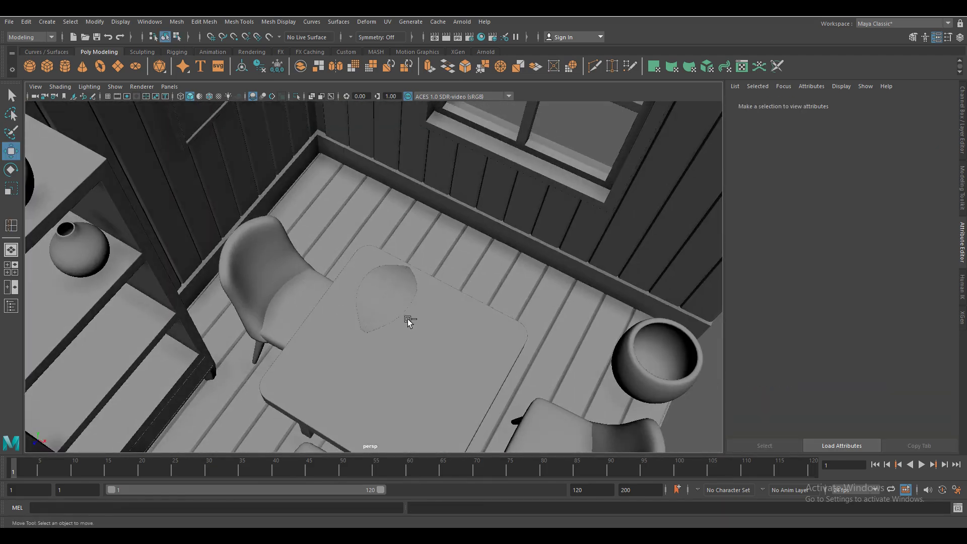
- Orbit out to see the whole room and select the leaf
{"action": "scroll", "coordinate": [406, 319], "scroll_direction": "up", "scroll_amount": 5}
{"action": "scroll", "coordinate": [388, 333], "scroll_direction": "up", "scroll_amount": 2}
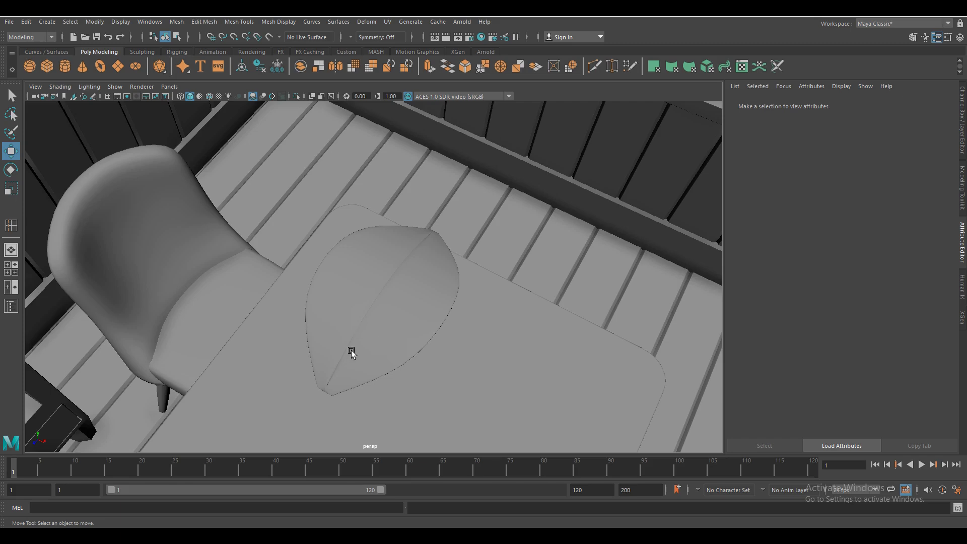
{"action": "left_click_drag", "start_coordinate": [406, 406], "coordinate": [348, 275], "text": "alt"}
{"action": "left_click", "coordinate": [497, 378]}
{"action": "scroll", "coordinate": [496, 411], "scroll_direction": "up", "scroll_amount": 3}
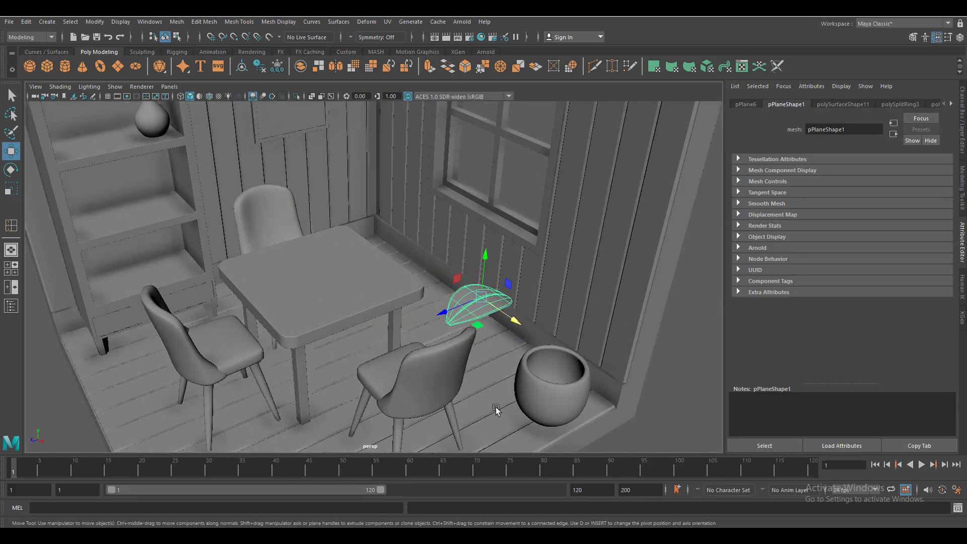
- Create a polygon cylinder beside the plant pot and scale it into a thin stem
{"action": "left_click", "coordinate": [65, 66]}
{"action": "mouse_move", "coordinate": [334, 189]}
{"action": "left_mouse_down"}
{"action": "mouse_move", "coordinate": [503, 292]}
{"action": "mouse_move", "coordinate": [557, 308]}
{"action": "mouse_move", "coordinate": [426, 302]}
{"action": "left_mouse_up"}
{"action": "left_click", "coordinate": [854, 104]}
{"action": "key", "text": "r"}
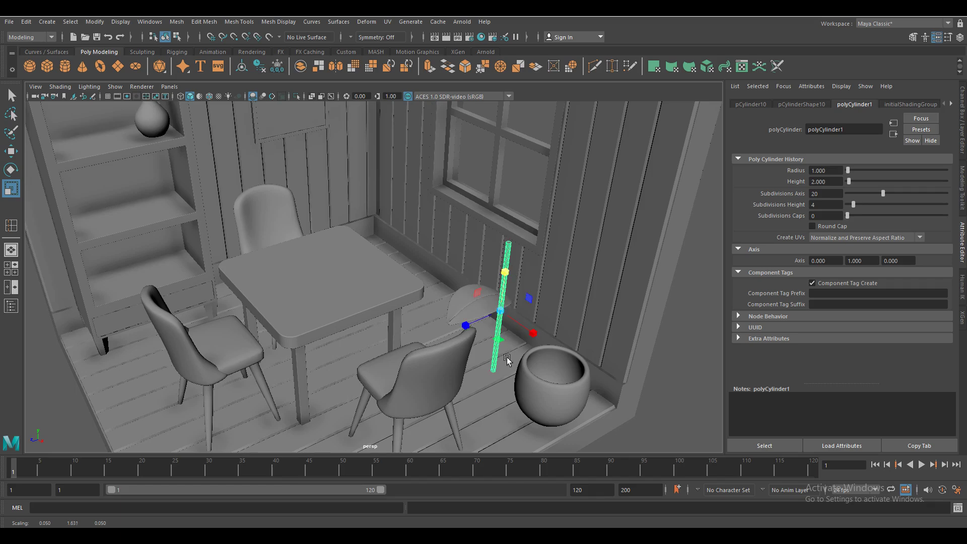
- Position the stem cylinder upright over the pot using the top and side views
{"action": "key", "text": "space"}
{"action": "left_click_drag", "start_coordinate": [507, 360], "coordinate": [507, 323]}
{"action": "key", "text": "w"}
{"action": "left_click_drag", "start_coordinate": [539, 277], "coordinate": [531, 203]}
{"action": "scroll", "coordinate": [489, 373], "scroll_direction": "up", "scroll_amount": 3}
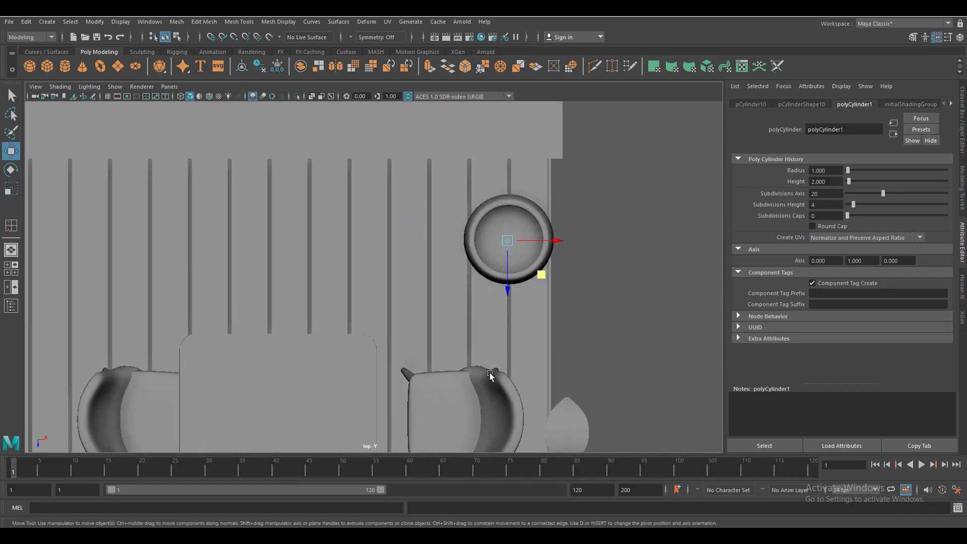
{"action": "scroll", "coordinate": [490, 373], "scroll_direction": "up", "scroll_amount": 3}
{"action": "left_click", "coordinate": [606, 268]}
{"action": "key", "text": "space"}
{"action": "mouse_move", "coordinate": [613, 245]}
{"action": "left_mouse_down"}
{"action": "mouse_move", "coordinate": [583, 190]}
{"action": "mouse_move", "coordinate": [583, 320]}
{"action": "left_mouse_up"}
{"action": "key", "text": "space"}
{"action": "scroll", "coordinate": [516, 349], "scroll_direction": "down", "scroll_amount": 5}
{"action": "scroll", "coordinate": [517, 349], "scroll_direction": "up", "scroll_amount": 3}
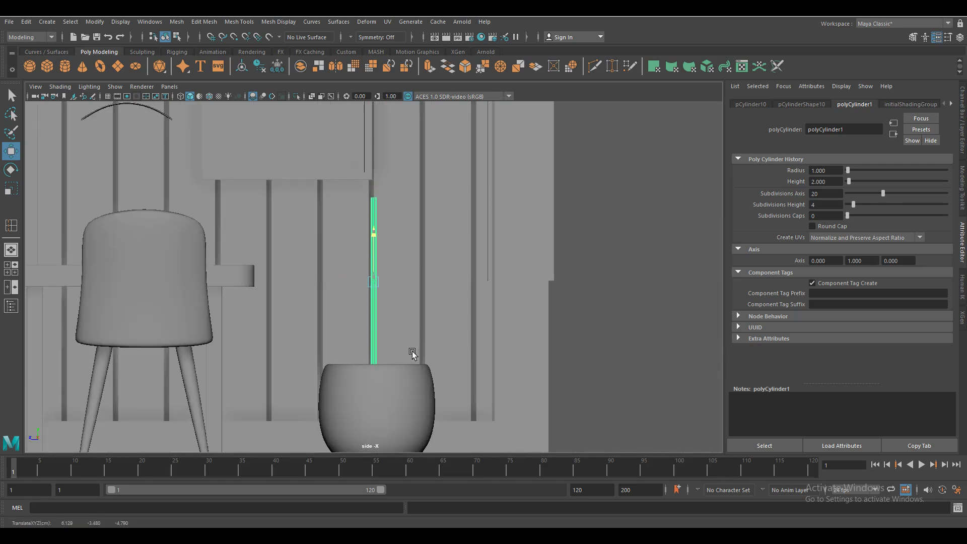
{"action": "scroll", "coordinate": [484, 322], "scroll_direction": "up", "scroll_amount": 2}
- Scale the stem's top vertex rows inward to taper it to a point
{"action": "left_click", "coordinate": [396, 228]}
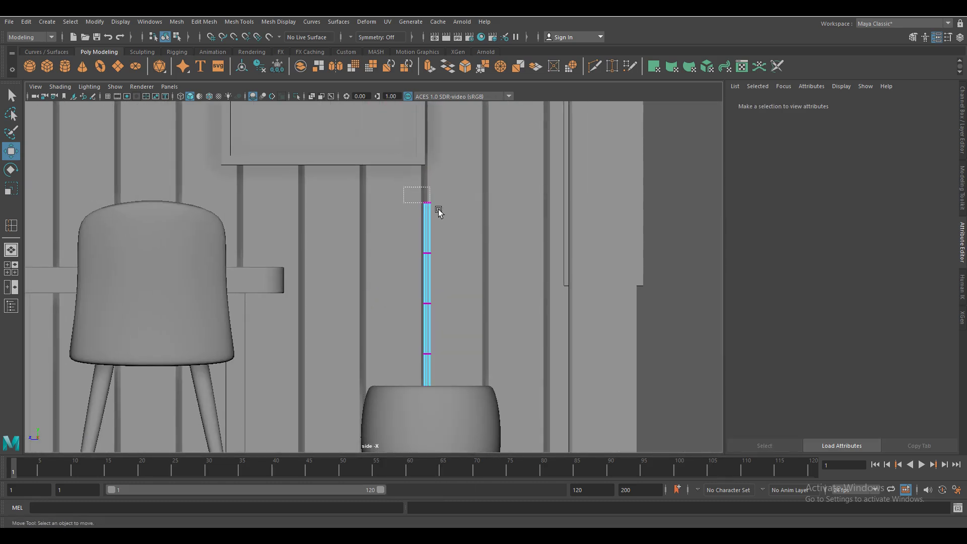
{"action": "key", "text": "r"}
{"action": "mouse_move", "coordinate": [404, 187]}
{"action": "left_mouse_down"}
{"action": "mouse_move", "coordinate": [438, 210]}
{"action": "mouse_move", "coordinate": [423, 199]}
{"action": "left_mouse_up"}
{"action": "left_click_drag", "start_coordinate": [407, 392], "coordinate": [449, 352]}
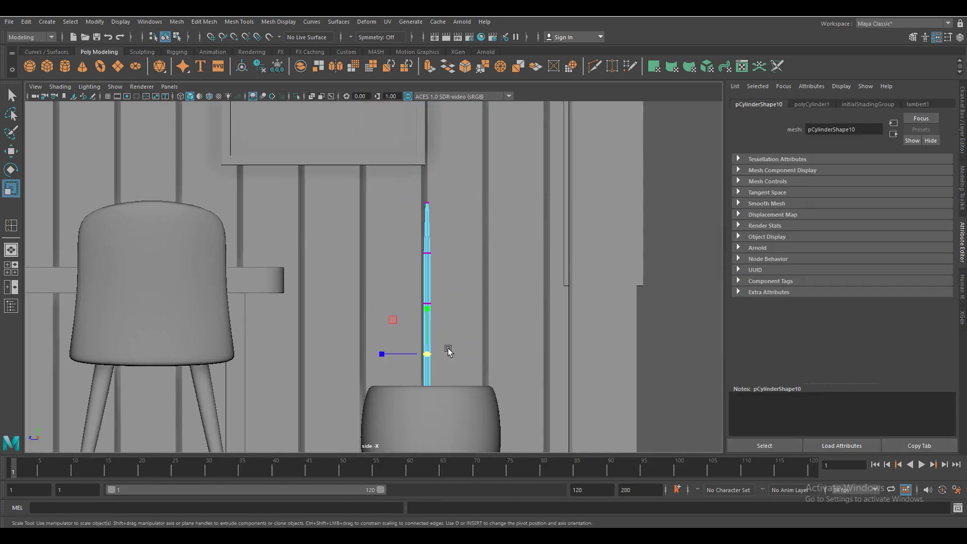
{"action": "left_click_drag", "start_coordinate": [410, 296], "coordinate": [438, 314]}
{"action": "left_click_drag", "start_coordinate": [383, 304], "coordinate": [425, 309]}
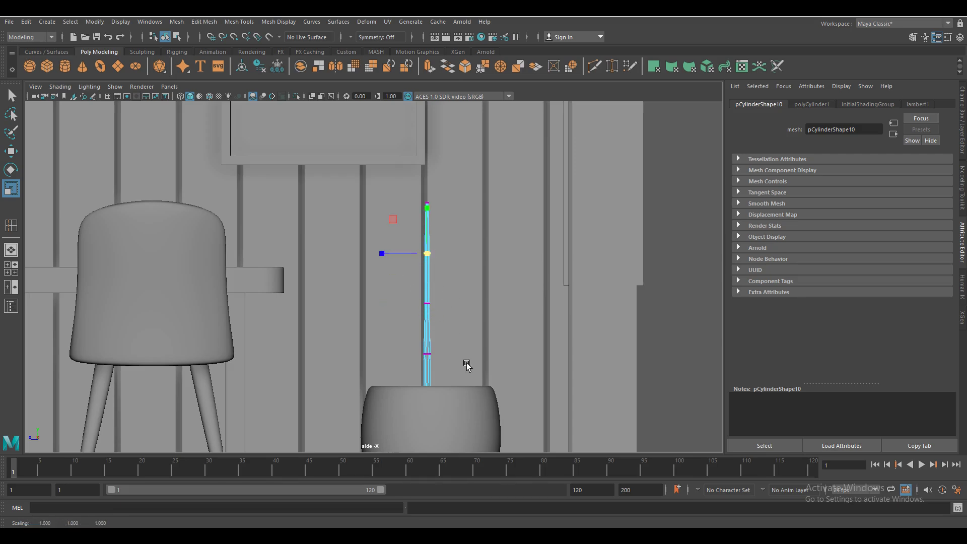
{"action": "right_click_drag", "start_coordinate": [424, 235], "coordinate": [437, 230]}
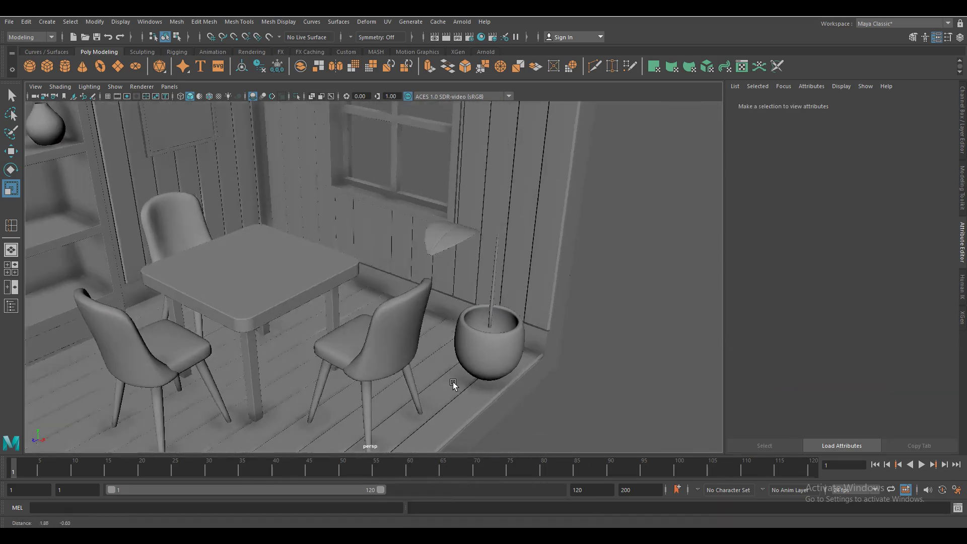
- Orbit around the pot, select the stem, and switch to the top view
{"action": "scroll", "coordinate": [452, 381], "scroll_direction": "up", "scroll_amount": 5}
{"action": "scroll", "coordinate": [395, 410], "scroll_direction": "up", "scroll_amount": 3}
{"action": "left_click_drag", "start_coordinate": [413, 388], "coordinate": [401, 322], "text": "alt"}
{"action": "left_click", "coordinate": [398, 319]}
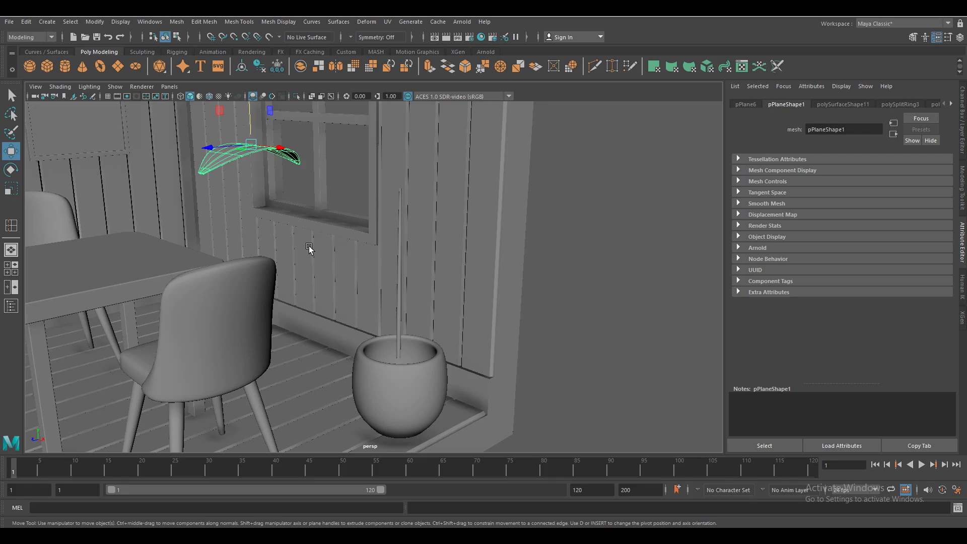
{"action": "key", "text": "space"}
{"action": "left_click_drag", "start_coordinate": [309, 252], "coordinate": [310, 222]}
- Move the leaf over the pot, turn it 90 degrees, and bring its end to the stem
{"action": "middle_click_drag", "start_coordinate": [506, 393], "coordinate": [482, 259]}
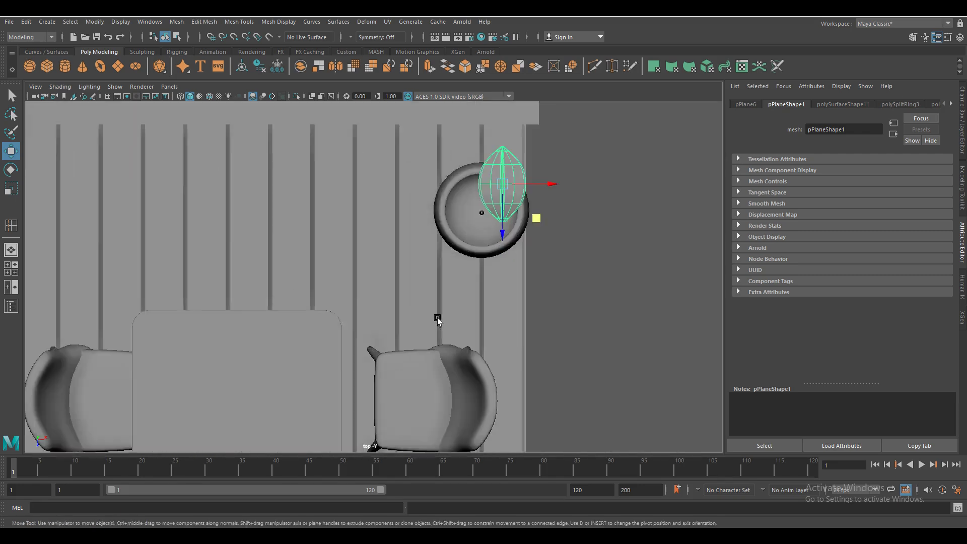
{"action": "scroll", "coordinate": [436, 318], "scroll_direction": "up", "scroll_amount": 5}
{"action": "scroll", "coordinate": [348, 368], "scroll_direction": "up", "scroll_amount": 2}
{"action": "key", "text": "e"}
{"action": "left_click_drag", "start_coordinate": [413, 296], "coordinate": [480, 272]}
{"action": "key", "text": "w"}
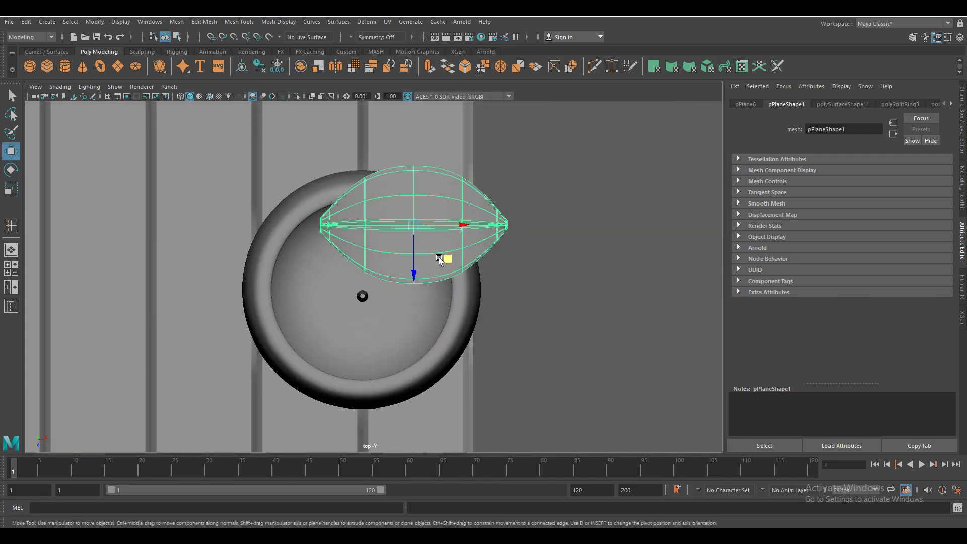
{"action": "middle_click_drag", "start_coordinate": [442, 258], "coordinate": [499, 330]}
{"action": "scroll", "coordinate": [494, 330], "scroll_direction": "up", "scroll_amount": 3}
{"action": "scroll", "coordinate": [353, 328], "scroll_direction": "up", "scroll_amount": 4}
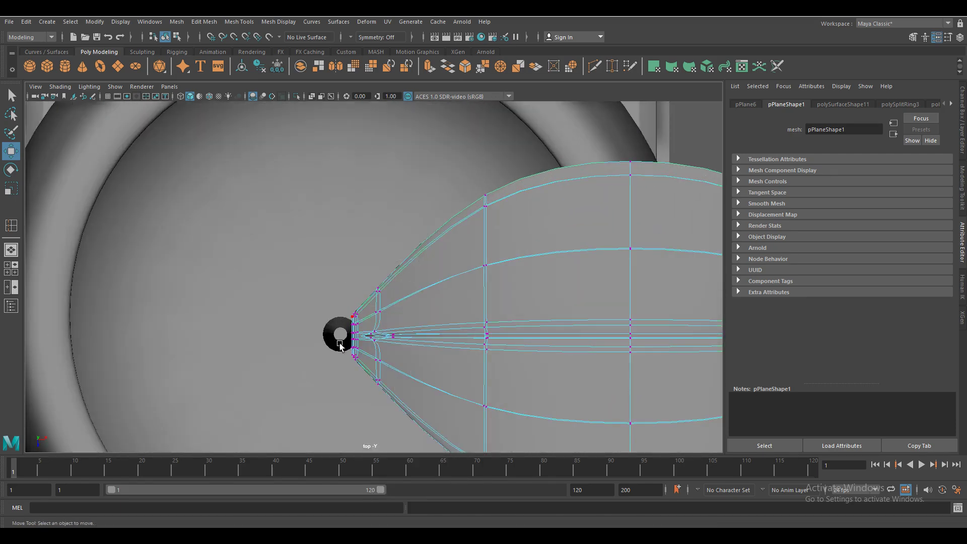
- Scale the leaf's stem-end vertices inward to narrow that end
{"action": "key", "text": "F9"}
{"action": "mouse_move", "coordinate": [343, 292]}
{"action": "left_mouse_down"}
{"action": "mouse_move", "coordinate": [400, 378]}
{"action": "mouse_move", "coordinate": [361, 358]}
{"action": "mouse_move", "coordinate": [359, 372]}
{"action": "left_mouse_up"}
{"action": "key", "text": "r"}
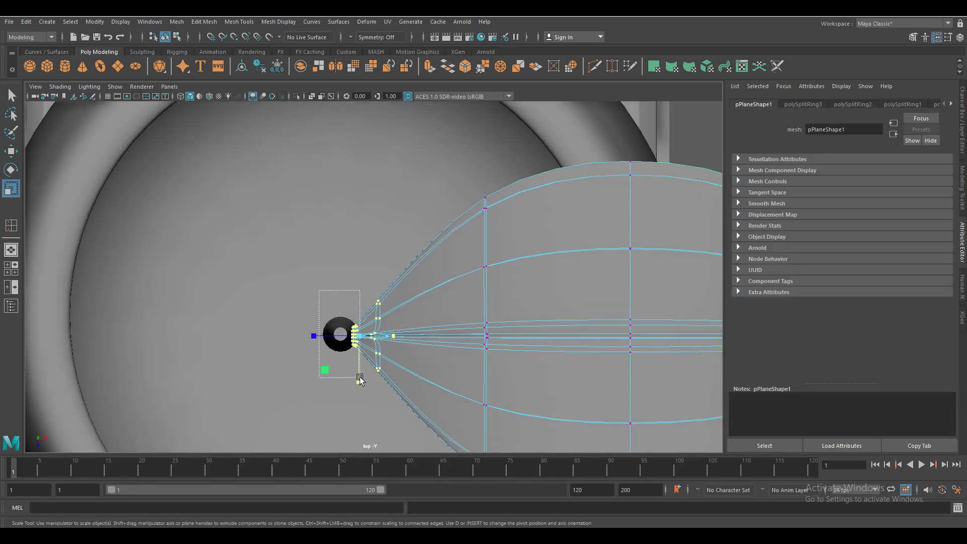
{"action": "right_click_drag", "start_coordinate": [411, 284], "coordinate": [503, 244]}
- Snap the leaf's pivot point to its stem end
{"action": "left_click", "coordinate": [374, 355]}
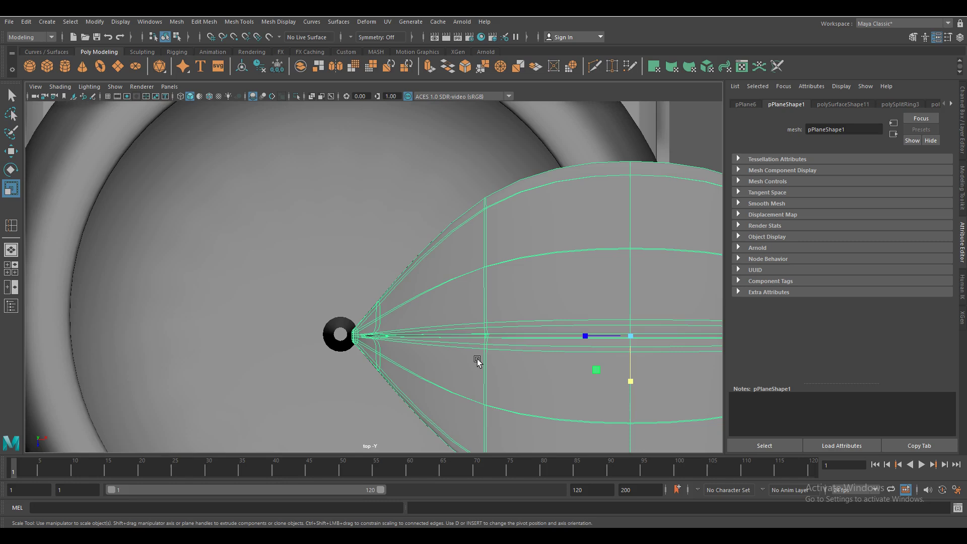
{"action": "key", "text": "w"}
{"action": "key", "text": "d"}
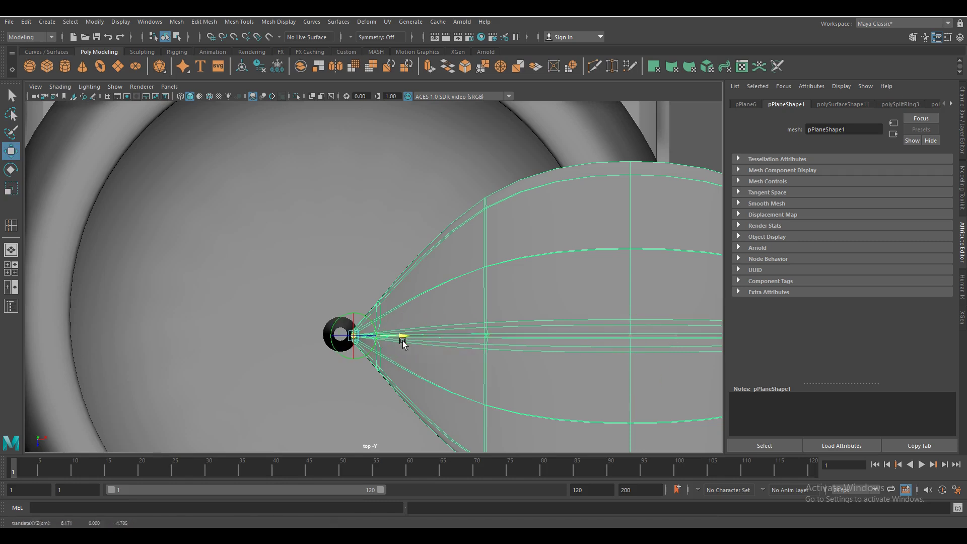
{"action": "left_click", "coordinate": [403, 343]}
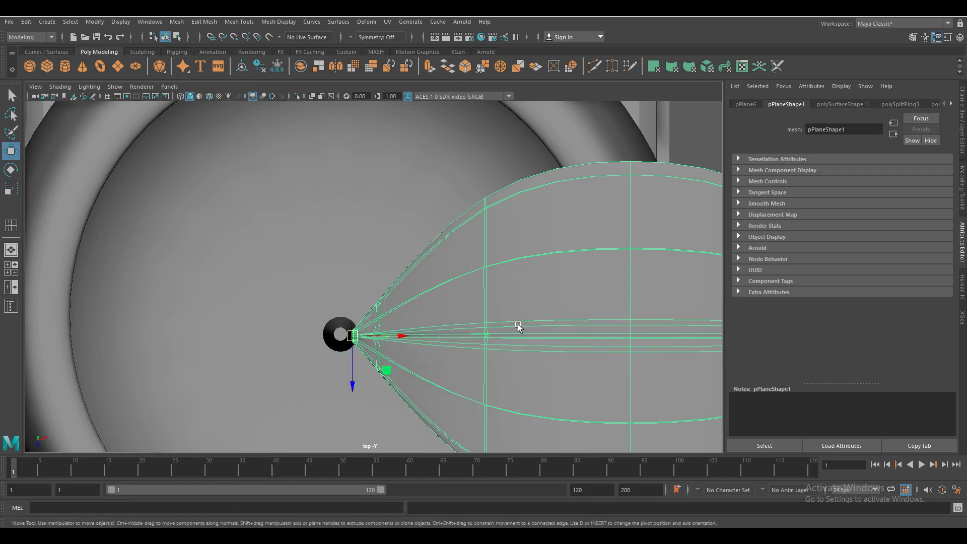
{"action": "key", "text": "space"}
{"action": "key", "text": "space"}
- Duplicate the leaf and raise the first copies beside the lower stem
{"action": "key", "text": "f"}
{"action": "scroll", "coordinate": [415, 353], "scroll_direction": "down", "scroll_amount": 5}
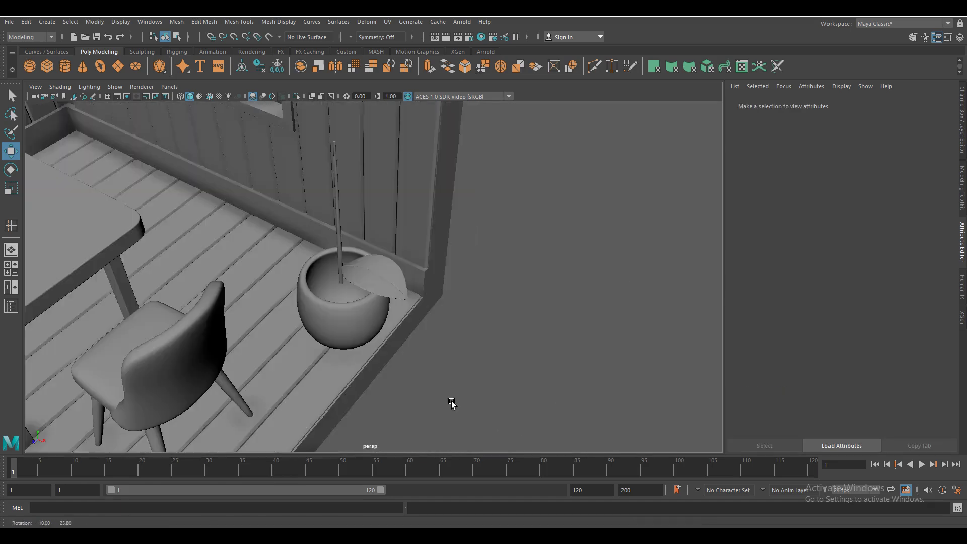
{"action": "mouse_move", "coordinate": [453, 404]}
{"action": "left_mouse_down", "text": "alt"}
{"action": "mouse_move", "coordinate": [355, 389]}
{"action": "mouse_move", "coordinate": [407, 313]}
{"action": "mouse_move", "coordinate": [314, 334]}
{"action": "mouse_move", "coordinate": [302, 323]}
{"action": "mouse_move", "coordinate": [297, 227]}
{"action": "left_mouse_up", "text": "alt"}
{"action": "scroll", "coordinate": [355, 389], "scroll_direction": "up", "scroll_amount": 2}
{"action": "key", "text": "ctrl+d"}
{"action": "key", "text": "e"}
{"action": "key", "text": "ctrl+d"}
{"action": "key", "text": "w"}
{"action": "left_click", "coordinate": [411, 334]}
{"action": "mouse_move", "coordinate": [470, 353]}
{"action": "left_mouse_down", "text": "alt"}
{"action": "mouse_move", "coordinate": [410, 323]}
{"action": "mouse_move", "coordinate": [415, 260]}
{"action": "left_mouse_up", "text": "alt"}
- Add more leaf copies alternating sides up the stem, tilting the top leaf upright
{"action": "key", "text": "ctrl+d"}
{"action": "key", "text": "e"}
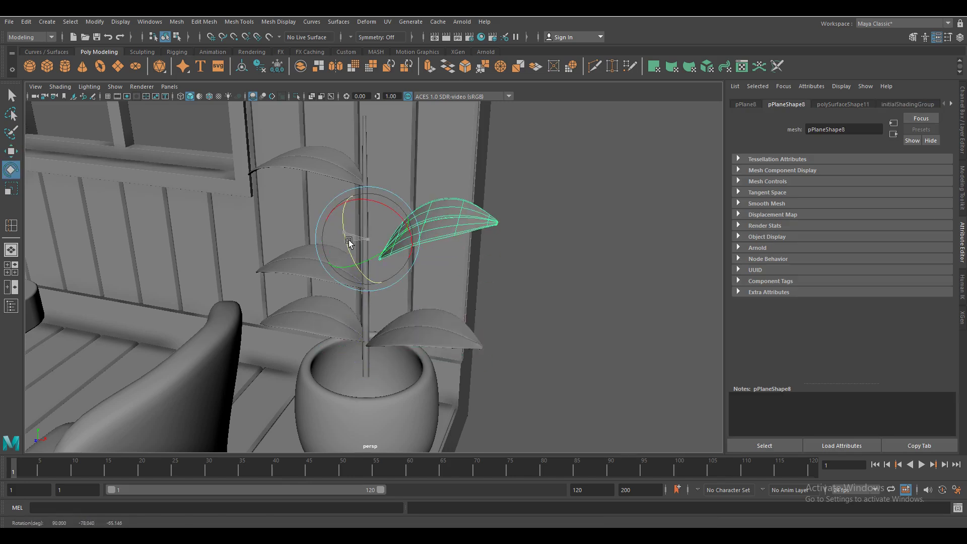
{"action": "mouse_move", "coordinate": [335, 281]}
{"action": "left_mouse_down"}
{"action": "mouse_move", "coordinate": [410, 270]}
{"action": "mouse_move", "coordinate": [364, 246]}
{"action": "left_mouse_up"}
{"action": "key", "text": "w"}
{"action": "key", "text": "ctrl+d"}
{"action": "mouse_move", "coordinate": [371, 341]}
{"action": "left_mouse_down"}
{"action": "mouse_move", "coordinate": [388, 136]}
{"action": "mouse_move", "coordinate": [403, 171]}
{"action": "left_mouse_up"}
{"action": "key", "text": "ctrl+d"}
{"action": "key", "text": "e"}
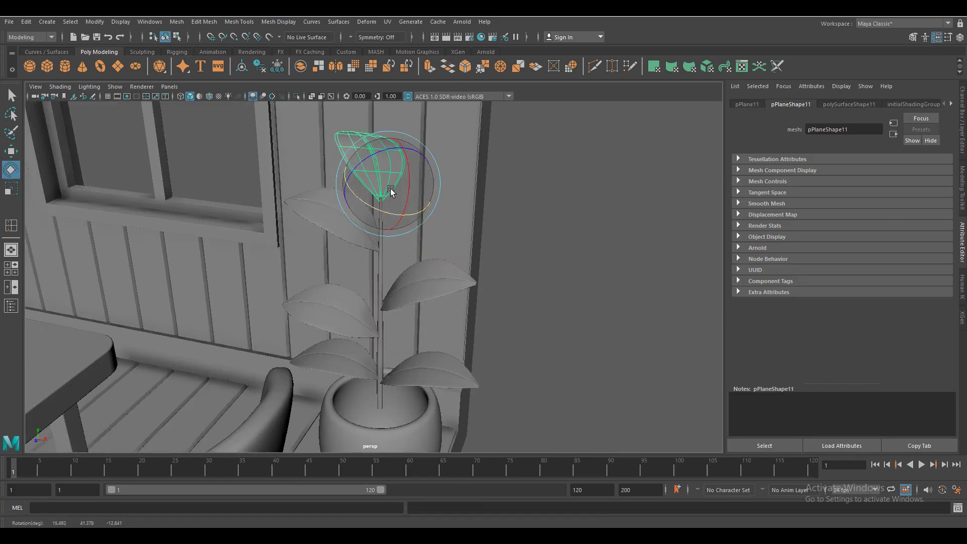
{"action": "key", "text": "w"}
{"action": "left_click_drag", "start_coordinate": [383, 211], "coordinate": [287, 359], "text": "alt"}
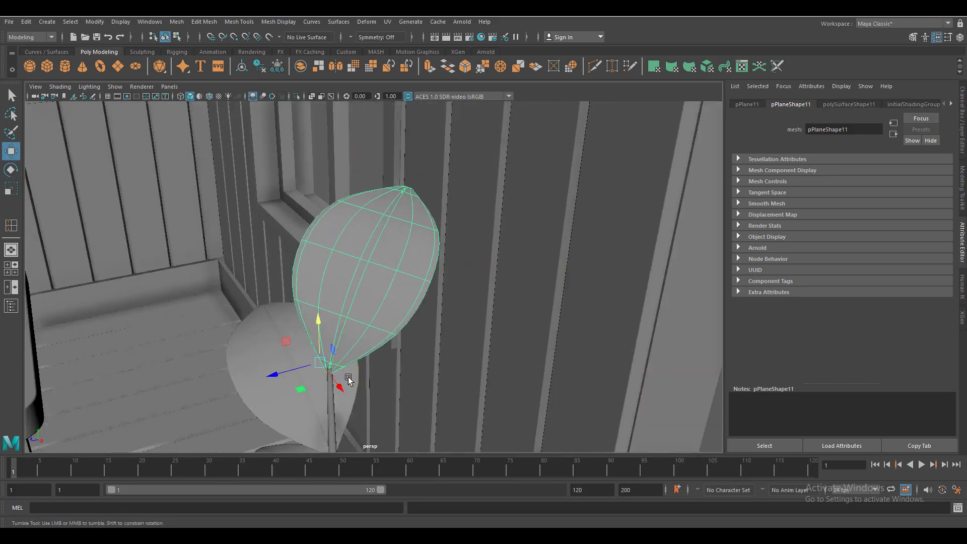
{"action": "mouse_move", "coordinate": [334, 385]}
{"action": "left_mouse_down", "text": "alt"}
{"action": "mouse_move", "coordinate": [373, 302]}
{"action": "mouse_move", "coordinate": [372, 272]}
{"action": "left_mouse_up", "text": "alt"}
{"action": "key", "text": "ctrl+d"}
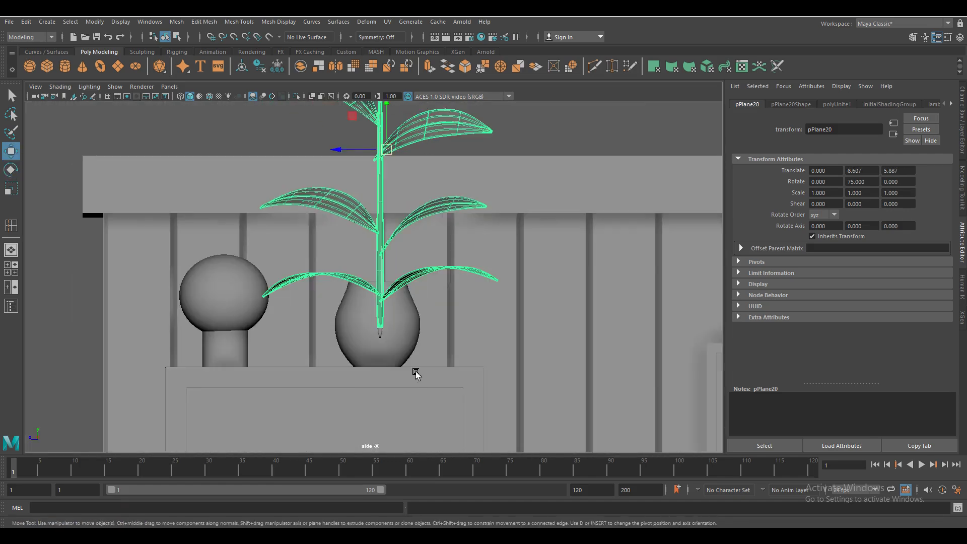
- Scale the plant to 0.29, lower it into the corner pot, and create a cylinder
{"action": "left_click_drag", "start_coordinate": [385, 166], "coordinate": [381, 167]}
{"action": "key", "text": "w"}
{"action": "left_click_drag", "start_coordinate": [383, 168], "coordinate": [380, 216]}
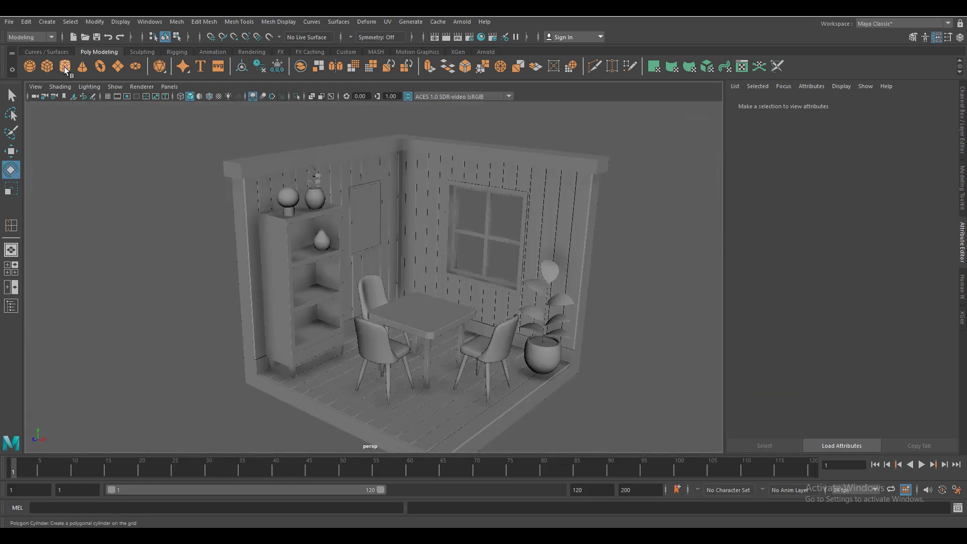
{"action": "left_click", "coordinate": [65, 66]}
- Move the cylinder above the table and flatten it into a disc
{"action": "key", "text": "w"}
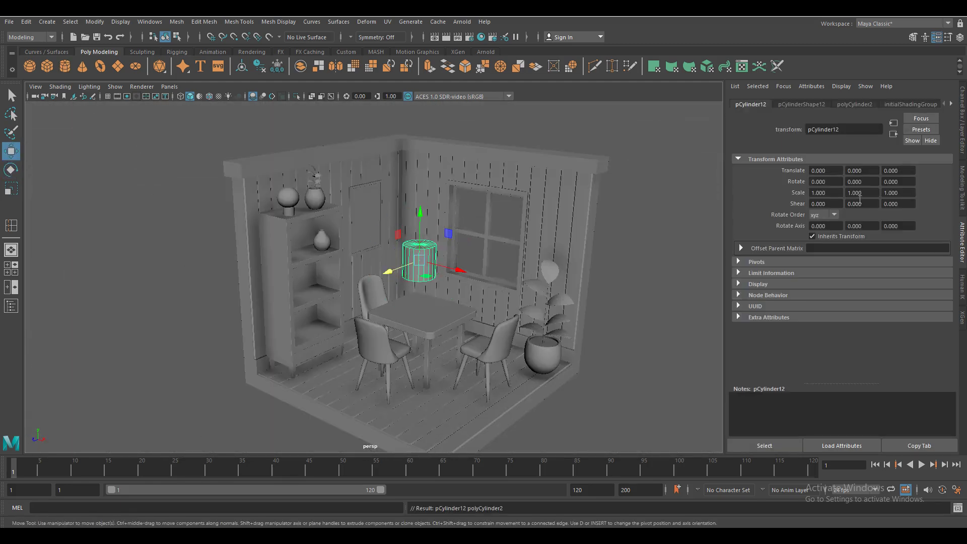
{"action": "left_click", "coordinate": [838, 104]}
{"action": "mouse_move", "coordinate": [431, 230]}
{"action": "left_mouse_down"}
{"action": "mouse_move", "coordinate": [432, 121]}
{"action": "mouse_move", "coordinate": [419, 289]}
{"action": "left_mouse_up"}
{"action": "key", "text": "ctrl+d"}
{"action": "key", "text": "r"}
{"action": "key", "text": "w"}
{"action": "key", "text": "f"}
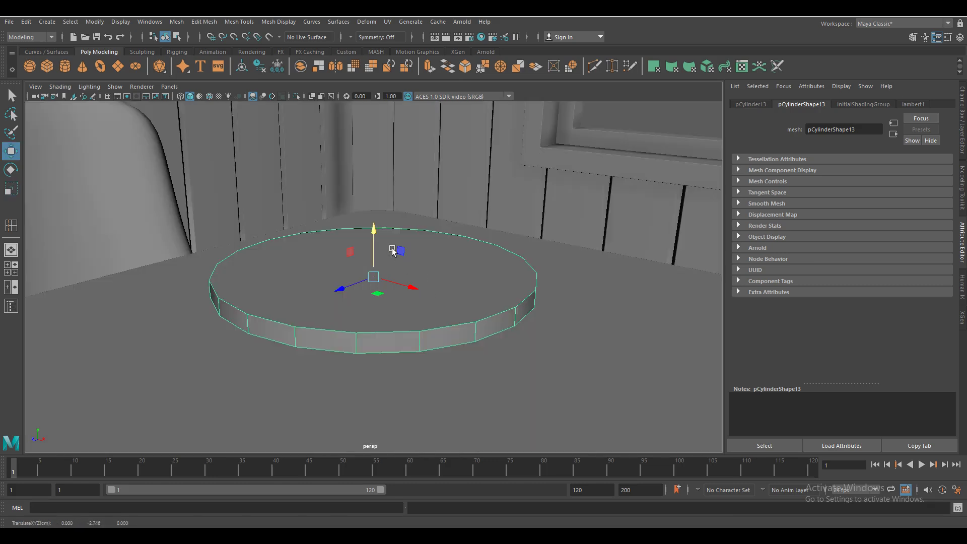
{"action": "left_click_drag", "start_coordinate": [367, 322], "coordinate": [447, 261], "text": "alt"}
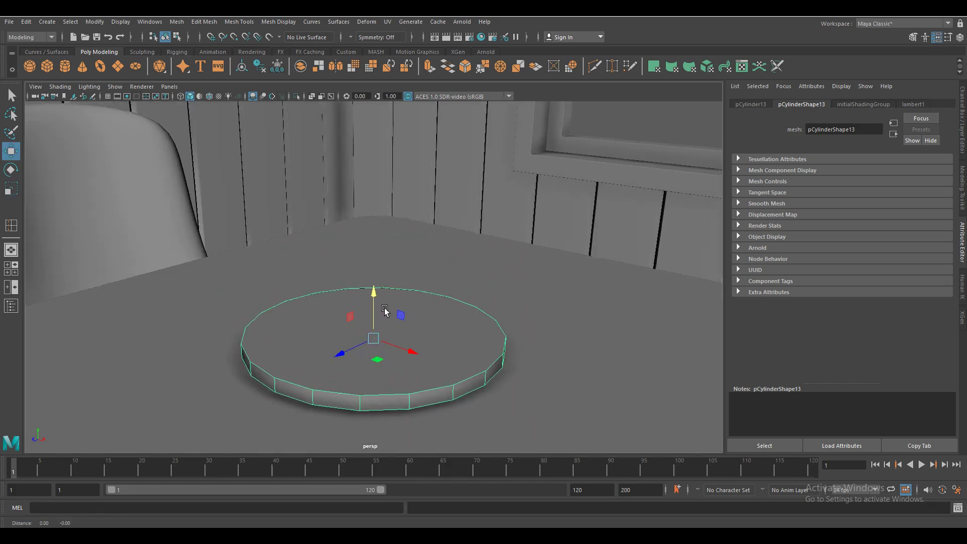
- Extrude the disc's top face with a 0.05 offset and raise it slightly
{"action": "right_click", "coordinate": [448, 261]}
{"action": "left_click", "coordinate": [447, 288]}
{"action": "left_click", "coordinate": [383, 333]}
{"action": "key", "text": "ctrl+e"}
{"action": "left_click_drag", "start_coordinate": [555, 306], "coordinate": [558, 306]}
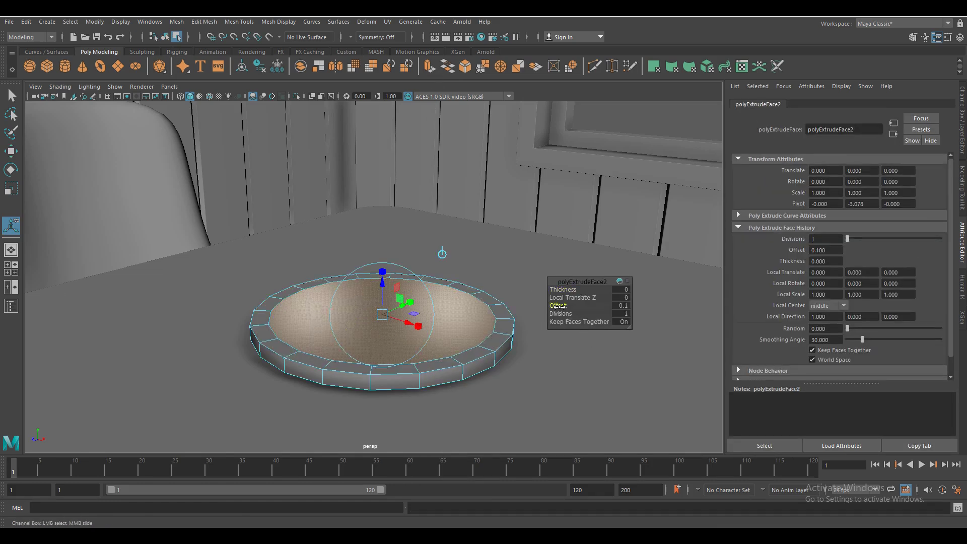
{"action": "type", "text": "0.05"}
{"action": "key", "text": "Return"}
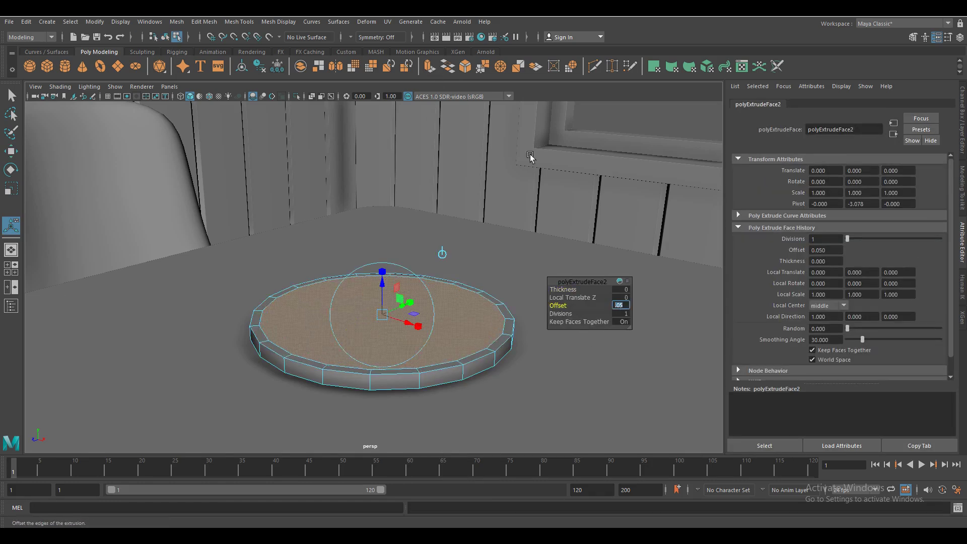
{"action": "left_click_drag", "start_coordinate": [383, 285], "coordinate": [382, 281]}
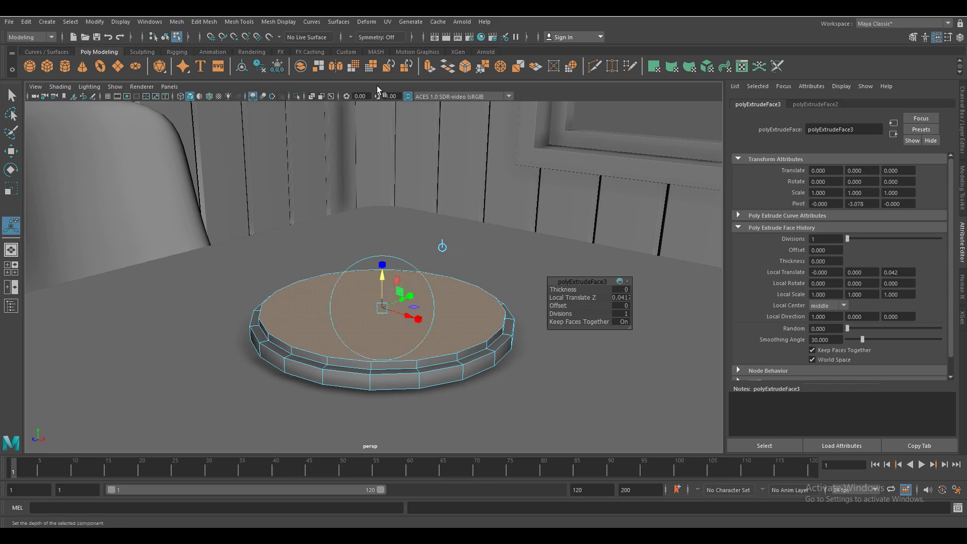
- Inset another ring, shrink the centre face to half, and extrude a tall column 1.07 upward
{"action": "left_click_drag", "start_coordinate": [556, 305], "coordinate": [628, 304]}
{"action": "left_click", "coordinate": [627, 305]}
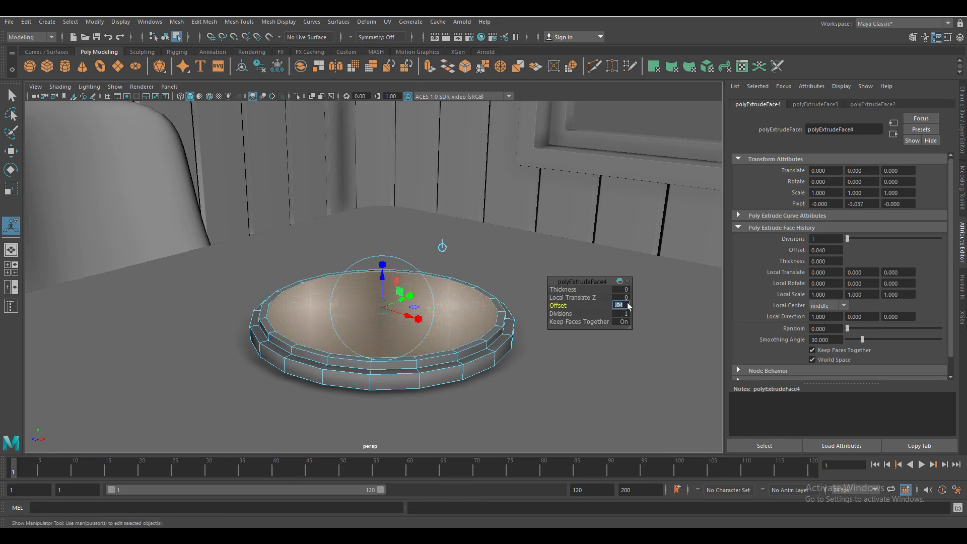
{"action": "key", "text": "Return"}
{"action": "key", "text": "ctrl+e"}
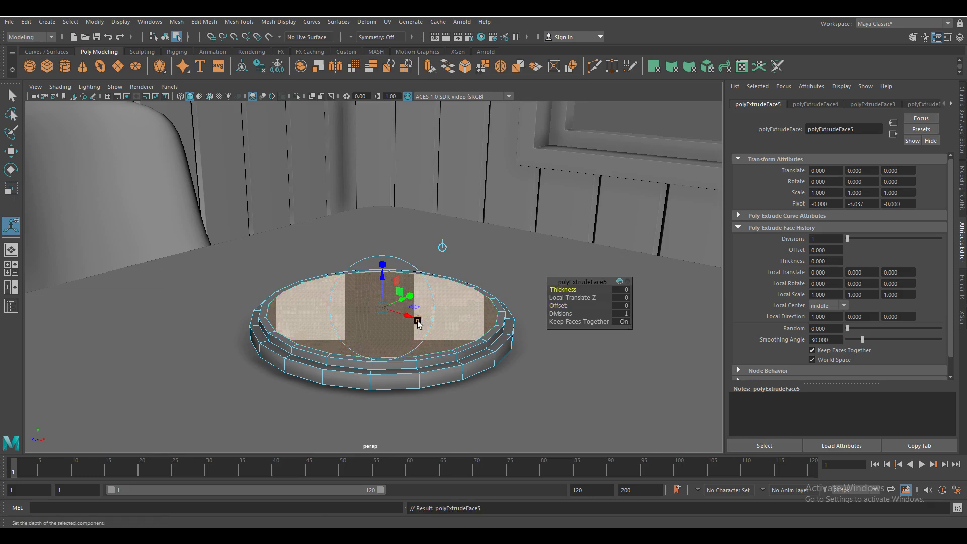
{"action": "mouse_move", "coordinate": [383, 308]}
{"action": "left_mouse_down"}
{"action": "mouse_move", "coordinate": [356, 308]}
{"action": "mouse_move", "coordinate": [385, 278]}
{"action": "mouse_move", "coordinate": [383, 105]}
{"action": "left_mouse_up"}
{"action": "key", "text": "ctrl+e"}
- Insert an edge loop near the column's foot and check it with smooth preview
{"action": "scroll", "coordinate": [375, 151], "scroll_direction": "down", "scroll_amount": 5}
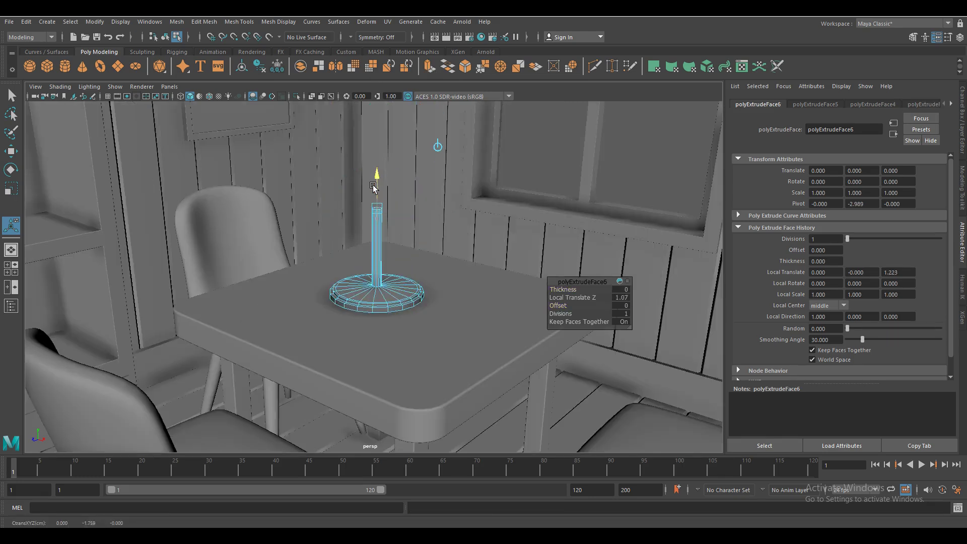
{"action": "scroll", "coordinate": [379, 168], "scroll_direction": "up", "scroll_amount": 3}
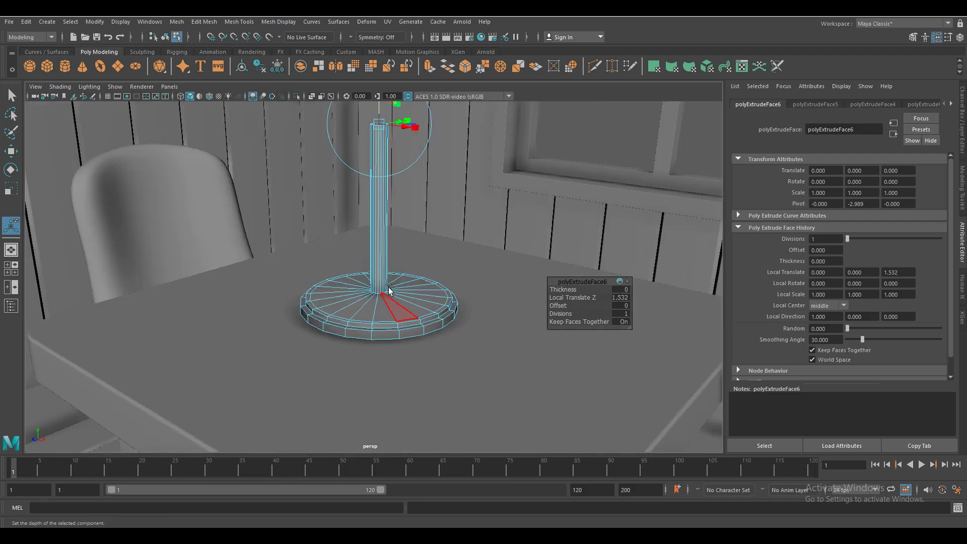
{"action": "scroll", "coordinate": [379, 201], "scroll_direction": "up", "scroll_amount": 5}
{"action": "key", "text": "F8"}
{"action": "left_click", "coordinate": [239, 21]}
{"action": "left_click", "coordinate": [280, 107]}
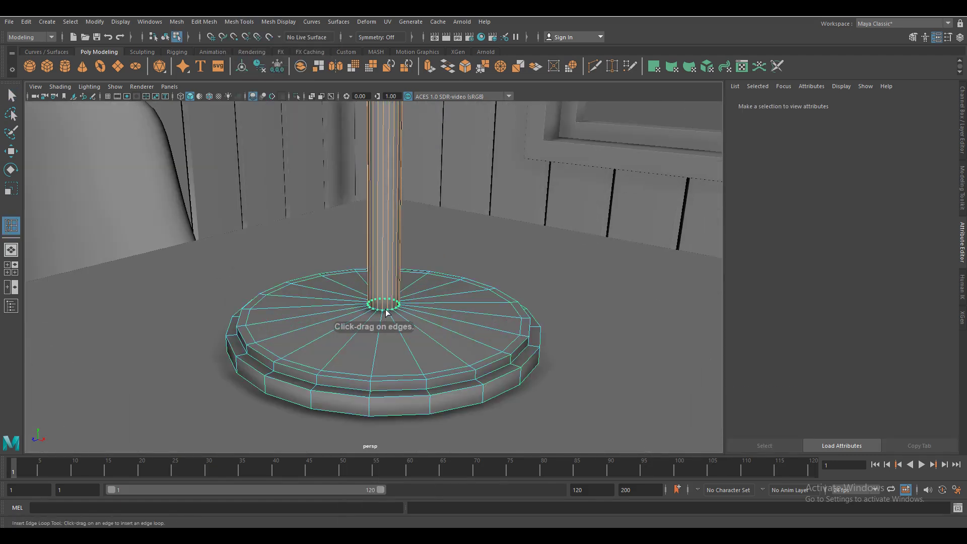
{"action": "left_click", "coordinate": [386, 313]}
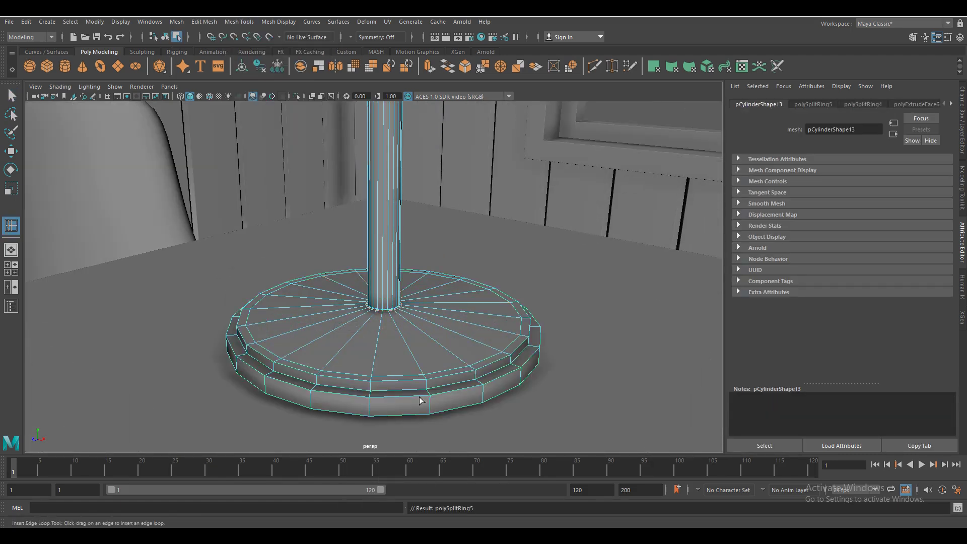
{"action": "scroll", "coordinate": [421, 401], "scroll_direction": "up", "scroll_amount": 3}
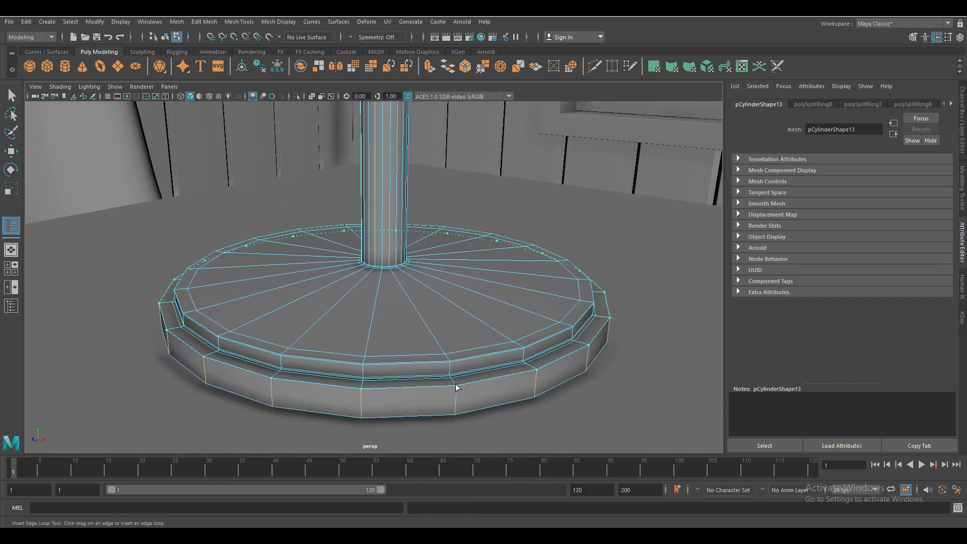
{"action": "key", "text": "3"}
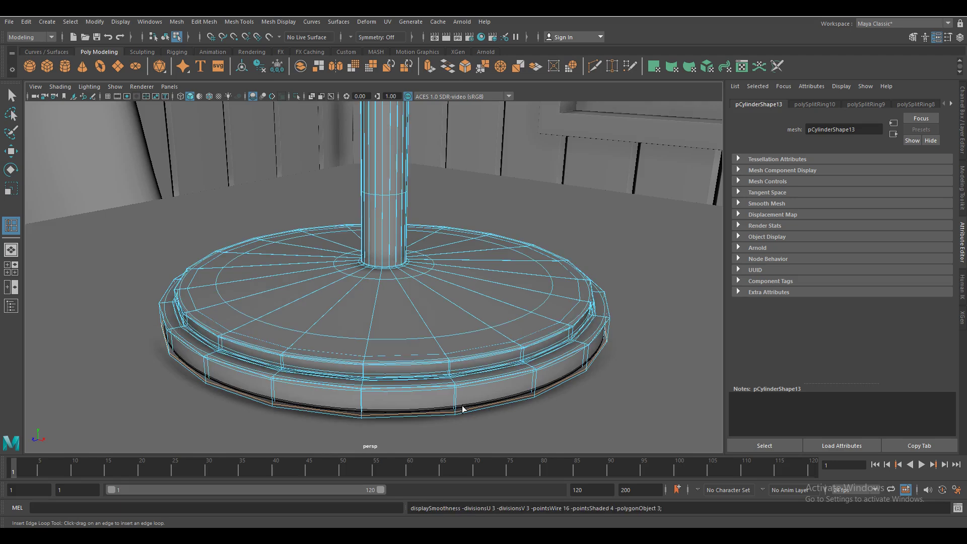
{"action": "key", "text": "w"}
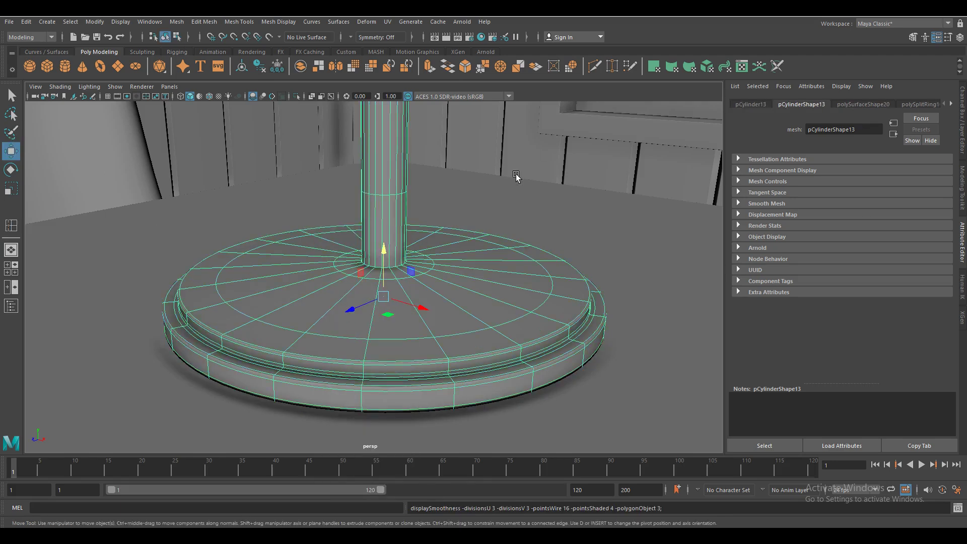
- Insert another edge loop around the stand's foot and save the scene
{"action": "left_click_drag", "start_coordinate": [513, 172], "coordinate": [456, 351], "text": "alt"}
{"action": "left_click", "coordinate": [456, 351]}
{"action": "key", "text": "1"}
{"action": "left_click", "coordinate": [239, 21]}
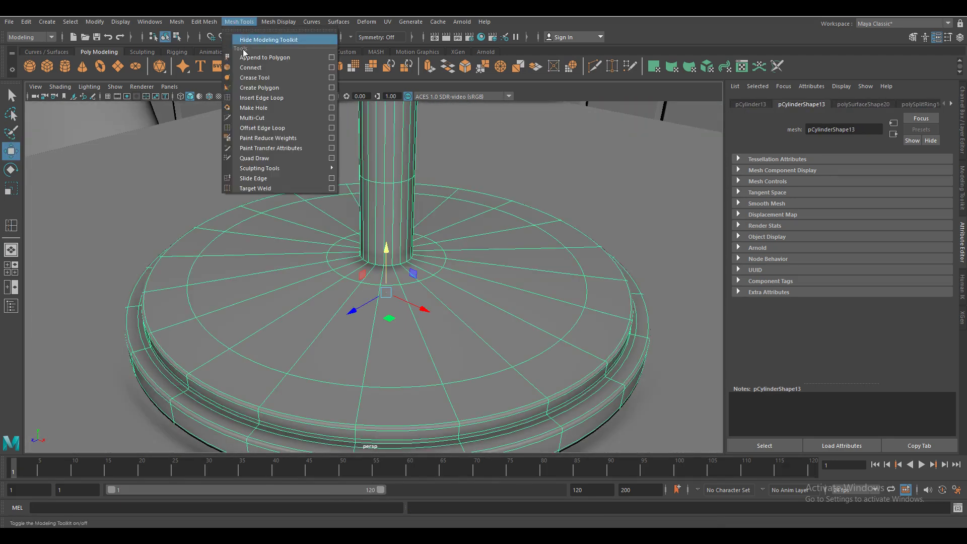
{"action": "left_click", "coordinate": [262, 100]}
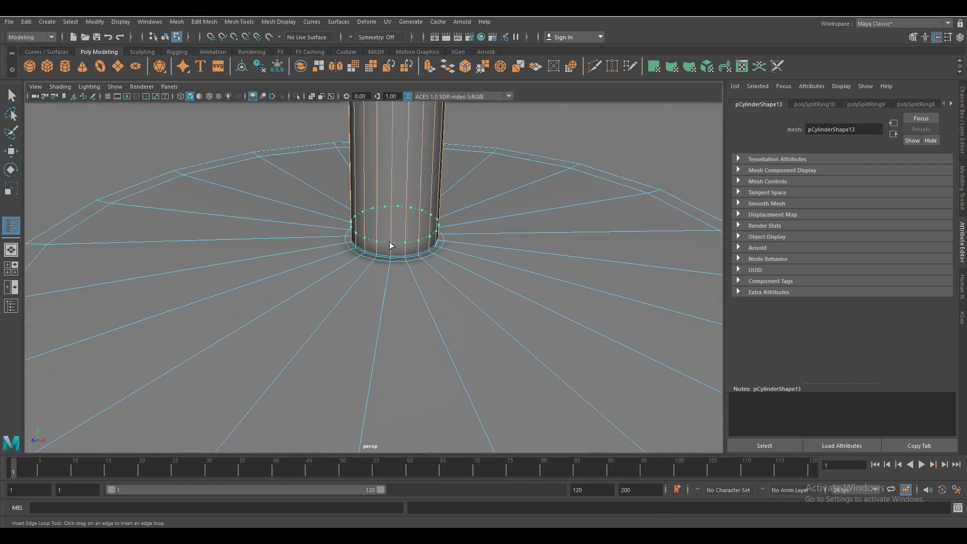
{"action": "left_click", "coordinate": [391, 245]}
{"action": "scroll", "coordinate": [403, 362], "scroll_direction": "down", "scroll_amount": 5}
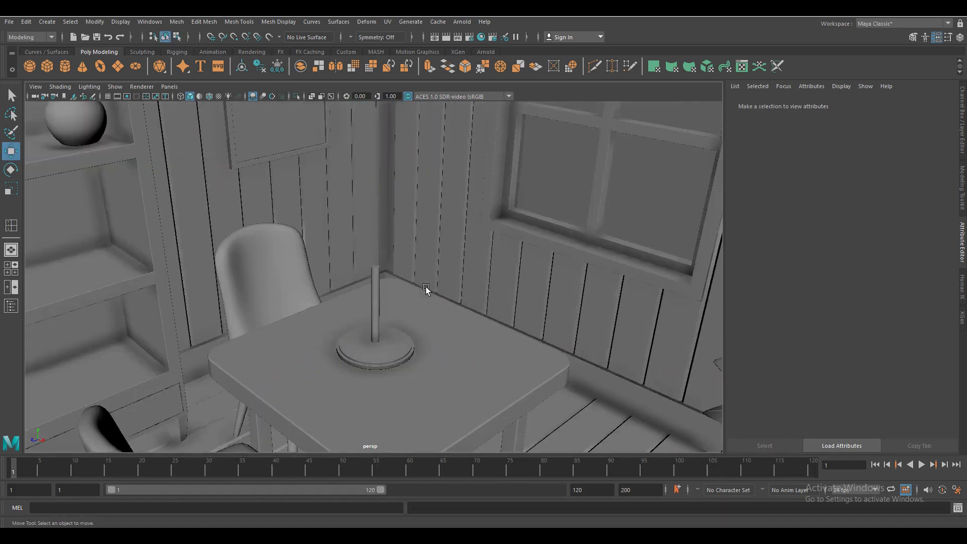
{"action": "key", "text": "q"}
{"action": "key", "text": "ctrl+s"}
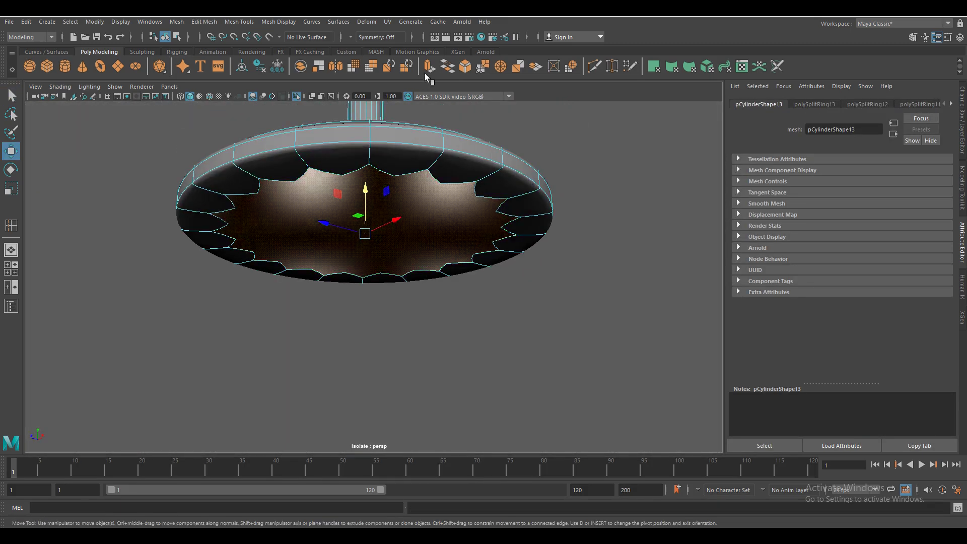
- Extrude the base's bottom face and scale it inward toward the centre
{"action": "left_click", "coordinate": [428, 67]}
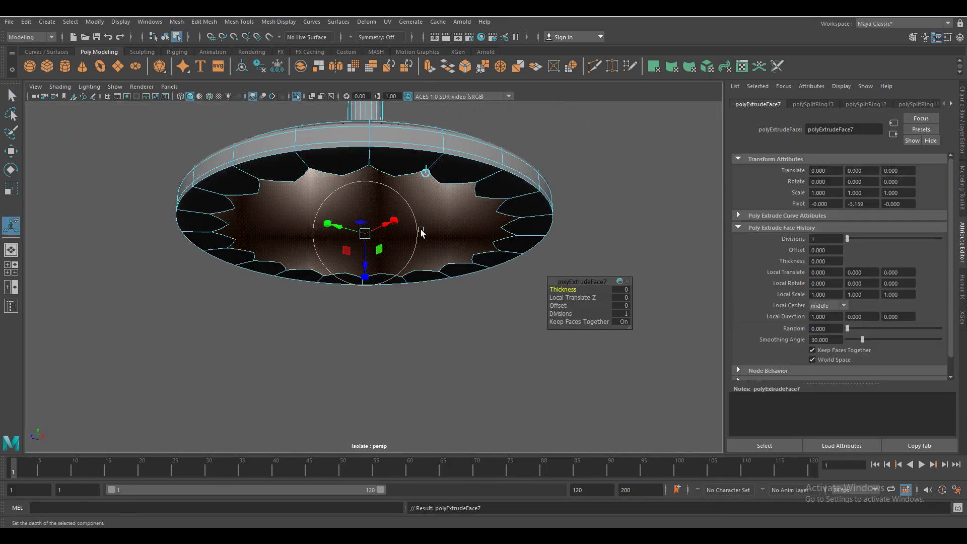
{"action": "left_click_drag", "start_coordinate": [422, 231], "coordinate": [374, 229]}
{"action": "key", "text": "F8"}
{"action": "key", "text": "ctrl+1"}
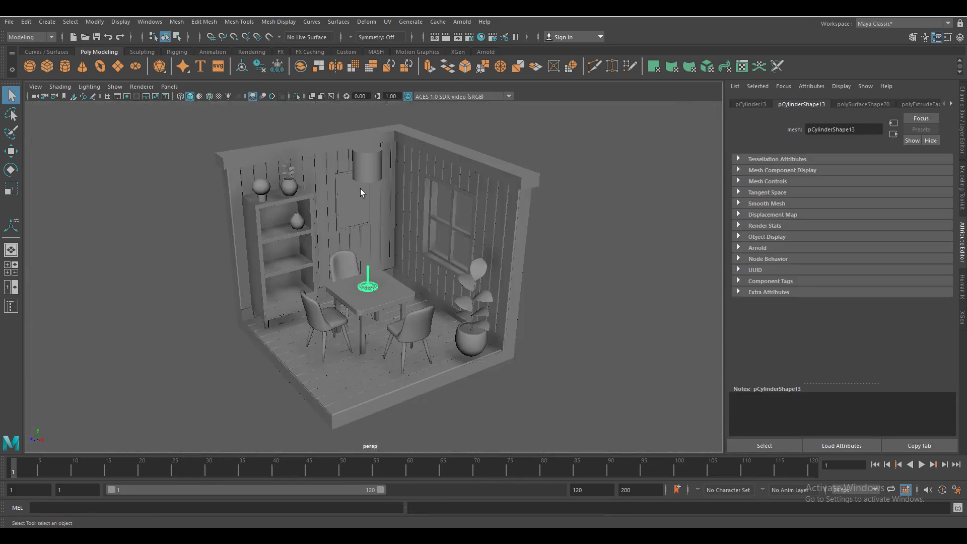
- Squash the shade cylinder, taper its top into a cone, and lower it onto the column
{"action": "key", "text": "f"}
{"action": "left_click_drag", "start_coordinate": [375, 201], "coordinate": [295, 297], "text": "alt"}
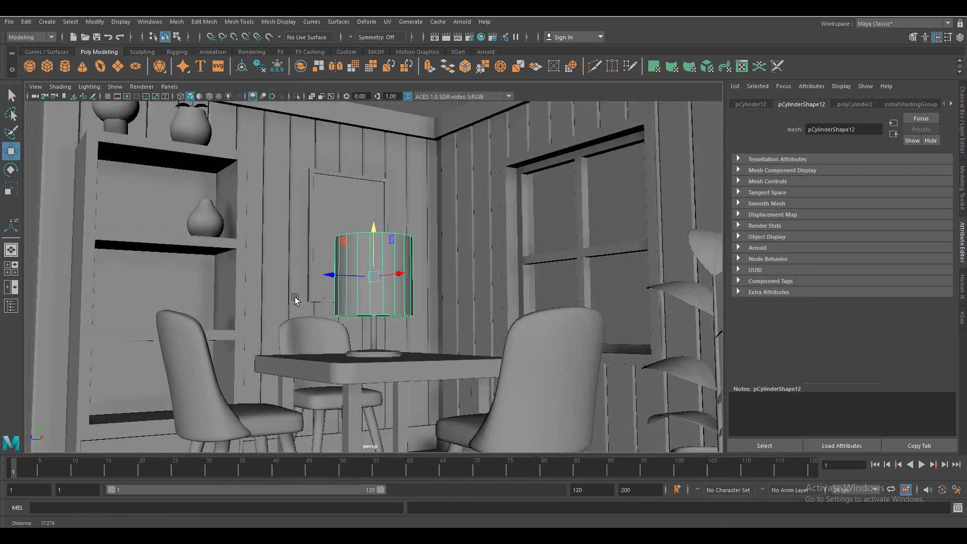
{"action": "scroll", "coordinate": [295, 297], "scroll_direction": "up", "scroll_amount": 3}
{"action": "key", "text": "r"}
{"action": "left_click_drag", "start_coordinate": [374, 201], "coordinate": [373, 246]}
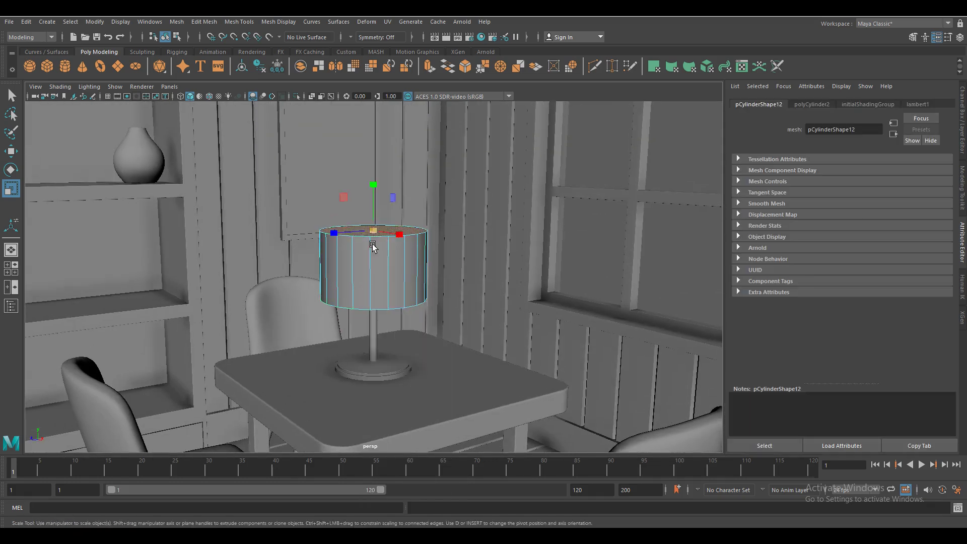
{"action": "right_click_drag", "start_coordinate": [367, 259], "coordinate": [375, 223]}
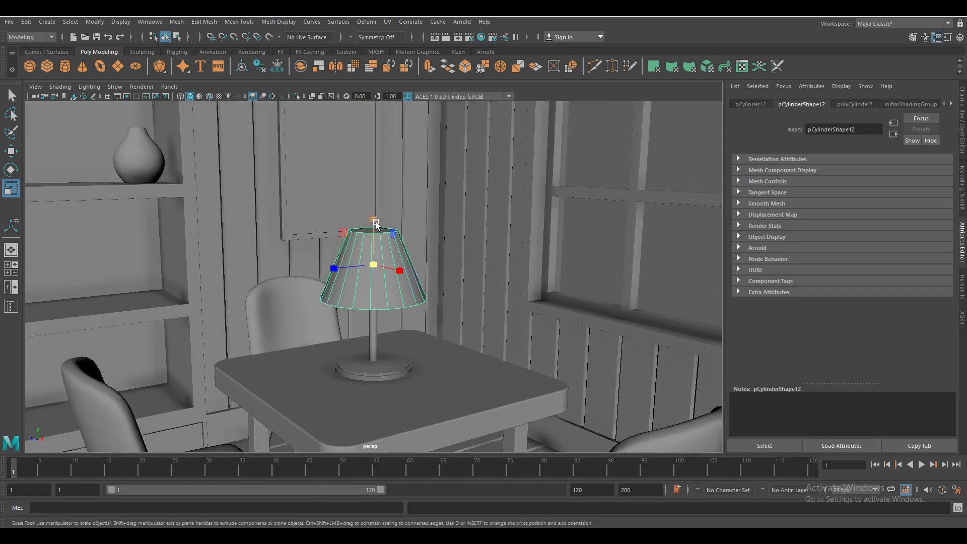
{"action": "key", "text": "w"}
{"action": "left_click_drag", "start_coordinate": [376, 227], "coordinate": [373, 320]}
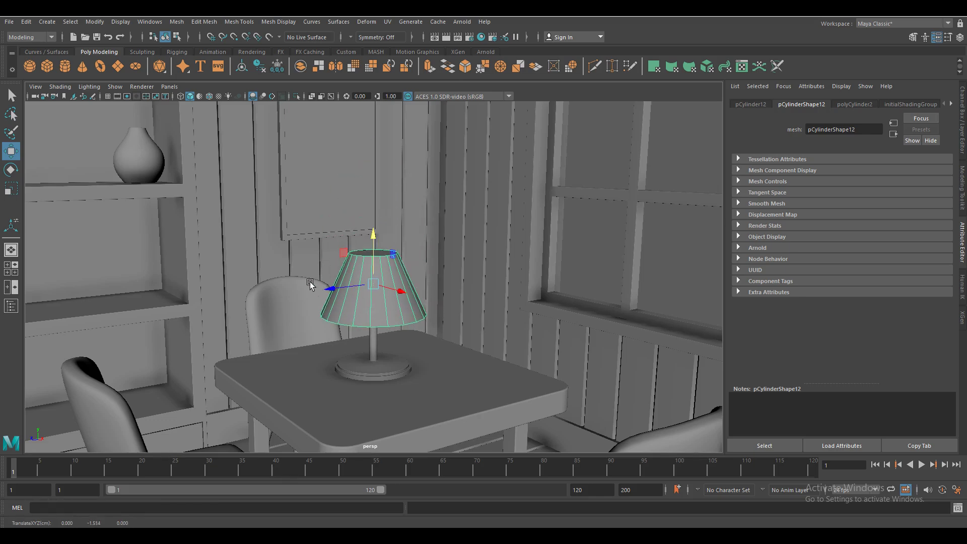
{"action": "mouse_move", "coordinate": [309, 284]}
{"action": "left_mouse_down", "text": "alt"}
{"action": "mouse_move", "coordinate": [241, 250]}
{"action": "mouse_move", "coordinate": [262, 211]}
{"action": "left_mouse_up", "text": "alt"}
- Delete the shade's bottom face, extrude a -0.015 thick shell, and reverse its normals
{"action": "key", "text": "f"}
{"action": "right_click_drag", "start_coordinate": [372, 262], "coordinate": [373, 325]}
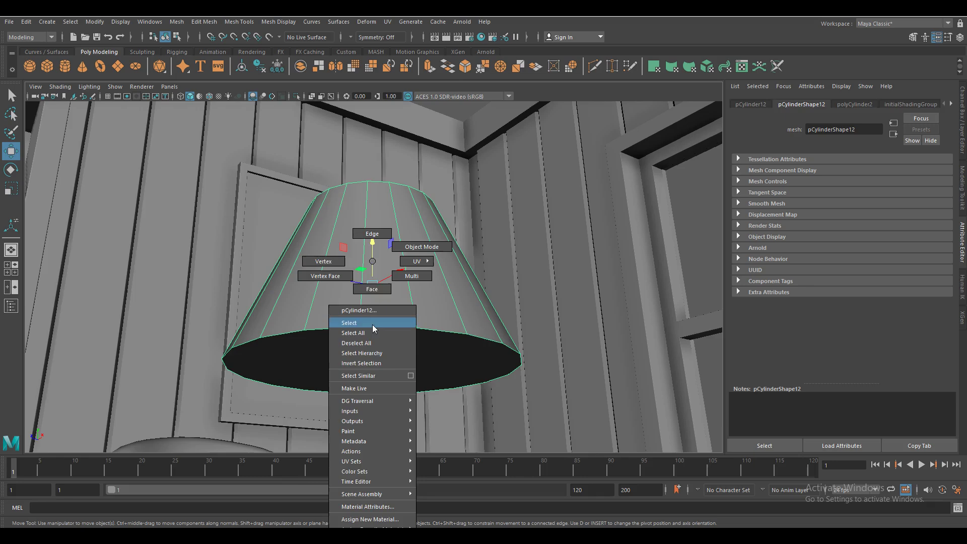
{"action": "left_click", "coordinate": [373, 361]}
{"action": "key", "text": "Delete"}
{"action": "key", "text": "ctrl+e"}
{"action": "middle_click_drag", "start_coordinate": [563, 290], "coordinate": [569, 291]}
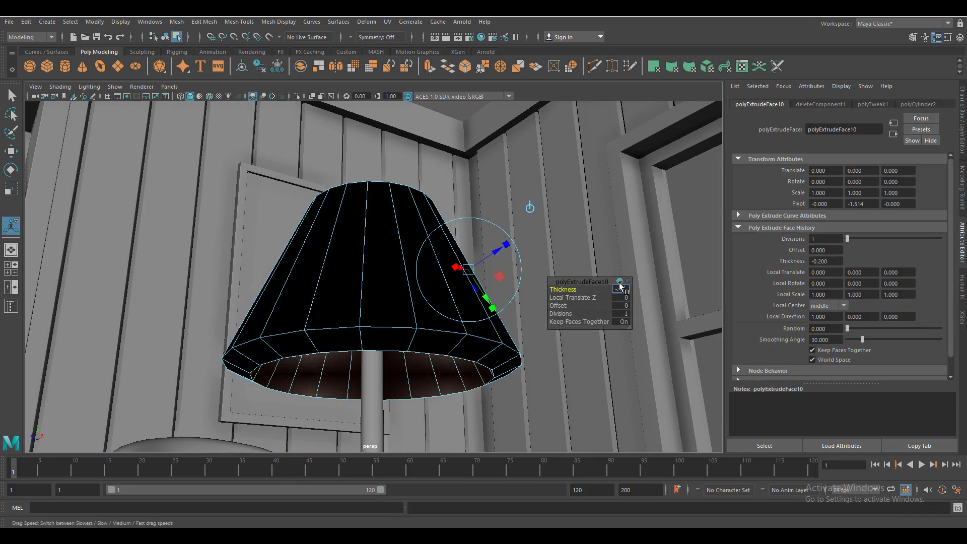
{"action": "left_click_drag", "start_coordinate": [620, 286], "coordinate": [621, 287]}
{"action": "left_click", "coordinate": [278, 21]}
{"action": "left_click", "coordinate": [292, 55]}
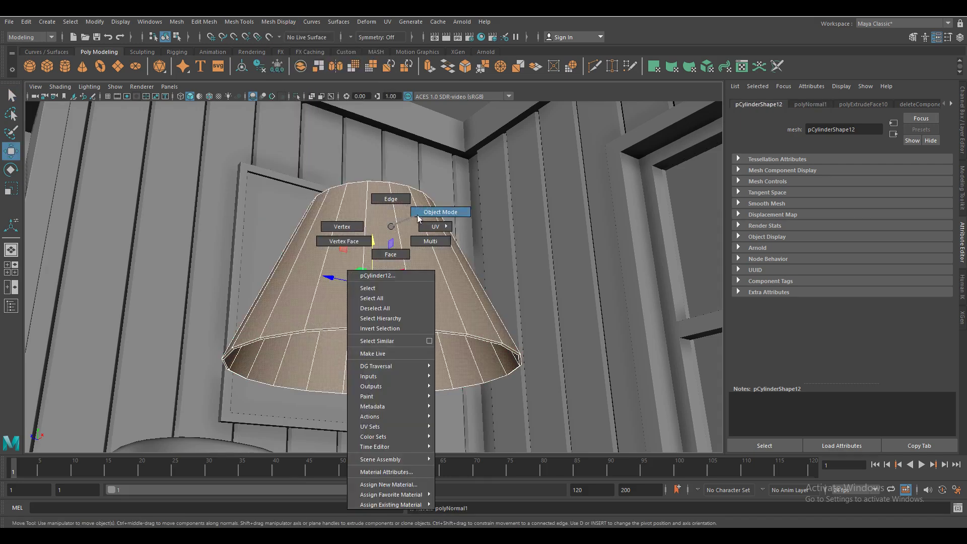
- Insert supporting edge loops near the shade's bottom and top rims
{"action": "right_click_drag", "start_coordinate": [378, 270], "coordinate": [443, 210]}
{"action": "key", "text": "f"}
{"action": "key", "text": "w"}
{"action": "left_click", "coordinate": [238, 21]}
{"action": "left_click", "coordinate": [257, 97]}
{"action": "scroll", "coordinate": [356, 264], "scroll_direction": "up", "scroll_amount": 2}
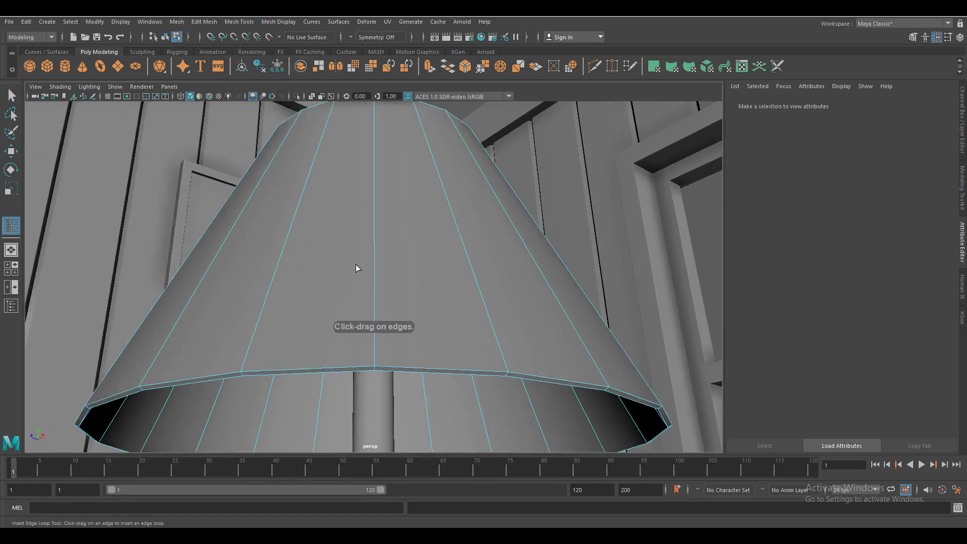
{"action": "scroll", "coordinate": [356, 264], "scroll_direction": "up", "scroll_amount": 2}
{"action": "left_click", "coordinate": [397, 288]}
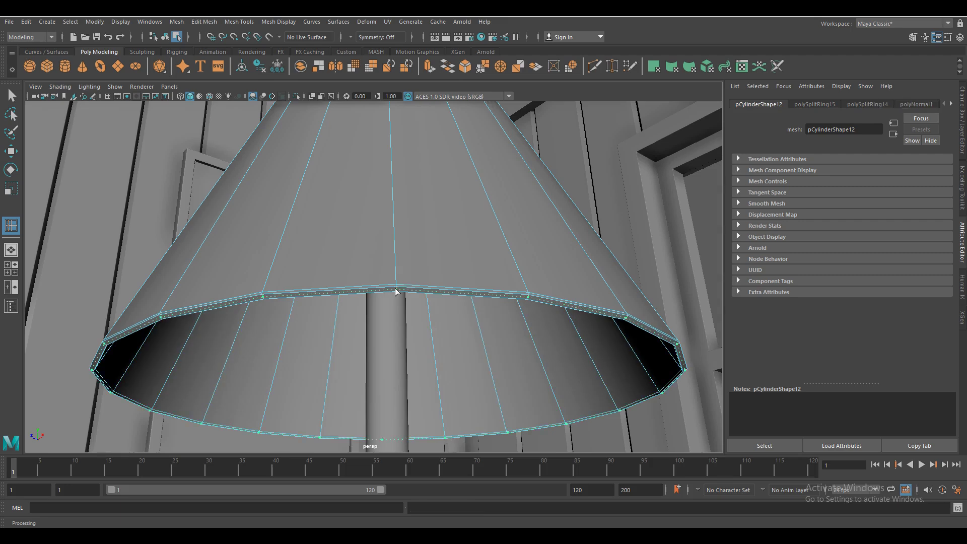
{"action": "left_click_drag", "start_coordinate": [395, 291], "coordinate": [521, 311], "text": "alt"}
{"action": "left_click", "coordinate": [386, 211]}
{"action": "right_click_drag", "start_coordinate": [331, 264], "coordinate": [332, 287]}
- Extrude the shade's top face to inset it
{"action": "left_click_drag", "start_coordinate": [353, 283], "coordinate": [440, 277], "text": "alt"}
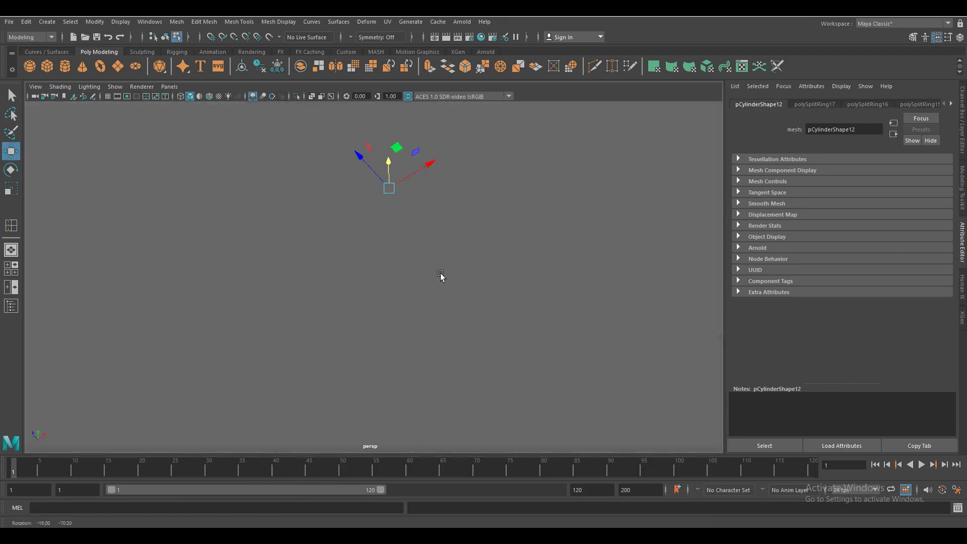
{"action": "scroll", "coordinate": [441, 276], "scroll_direction": "down", "scroll_amount": 5}
{"action": "left_click", "coordinate": [416, 178]}
{"action": "scroll", "coordinate": [417, 177], "scroll_direction": "down", "scroll_amount": 5}
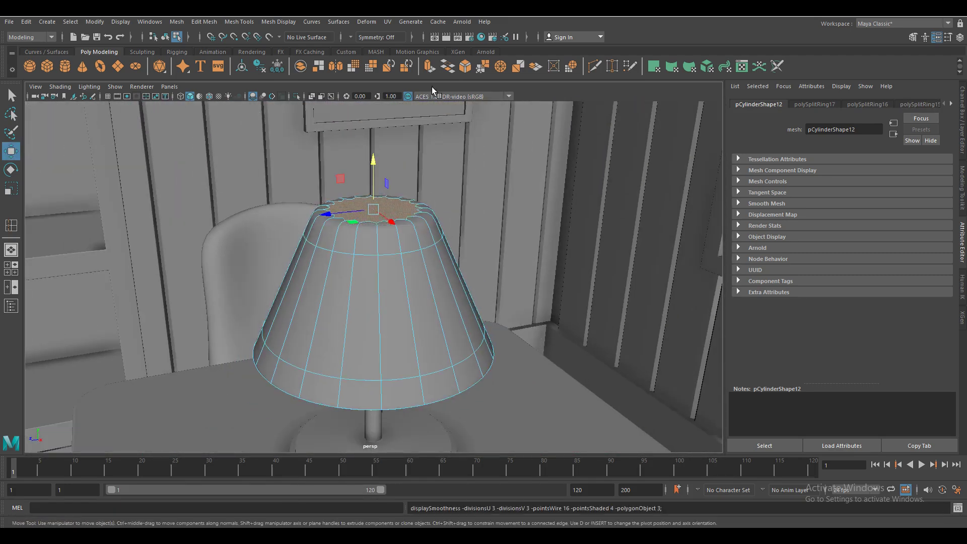
{"action": "left_click", "coordinate": [430, 66]}
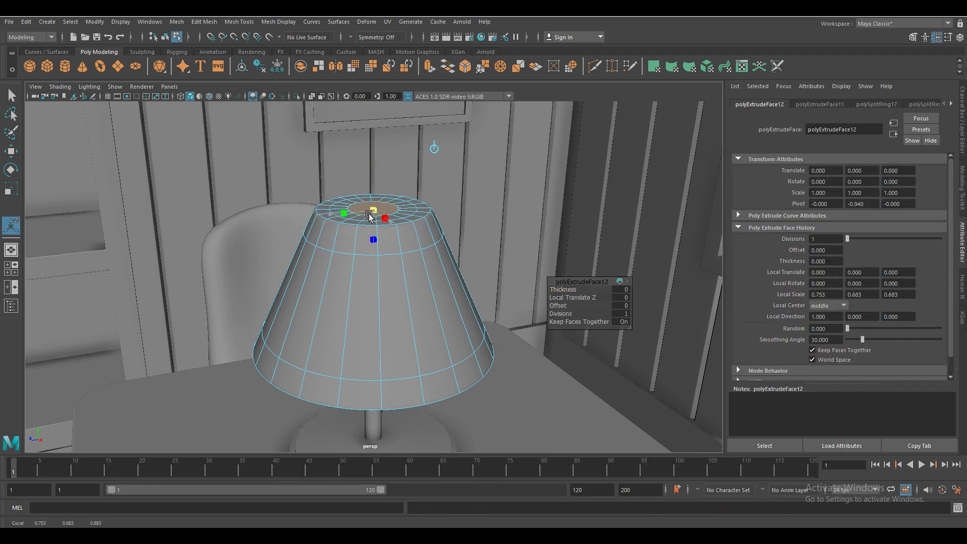
{"action": "right_click_drag", "start_coordinate": [370, 217], "coordinate": [448, 244]}
{"action": "scroll", "coordinate": [439, 371], "scroll_direction": "down", "scroll_amount": 5}
{"action": "scroll", "coordinate": [438, 372], "scroll_direction": "down", "scroll_amount": 5}
{"action": "scroll", "coordinate": [381, 265], "scroll_direction": "up", "scroll_amount": 5}
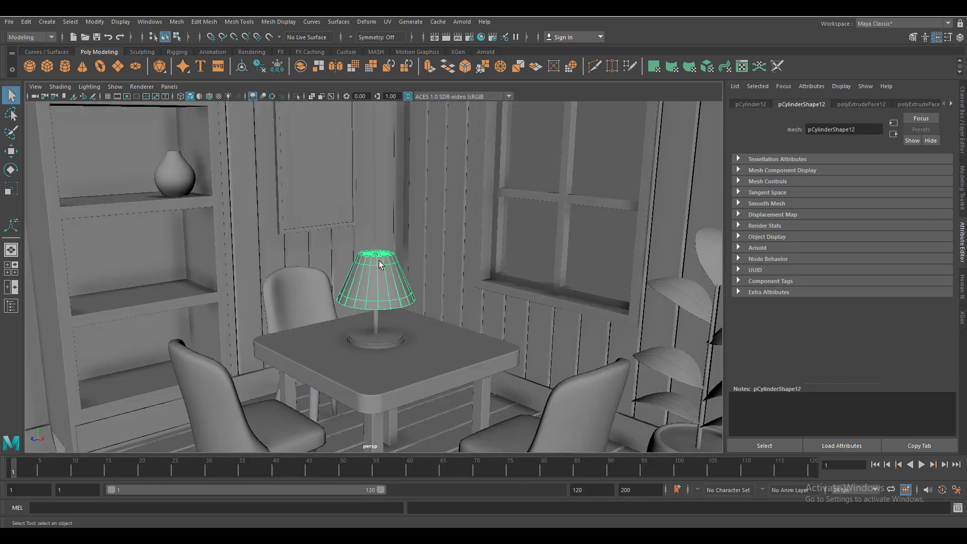
- Combine the shade with the base into one lamp and scale it to 0.809
{"action": "key", "text": "w"}
{"action": "left_click", "coordinate": [383, 346]}
{"action": "left_click", "coordinate": [177, 21]}
{"action": "left_click", "coordinate": [194, 50]}
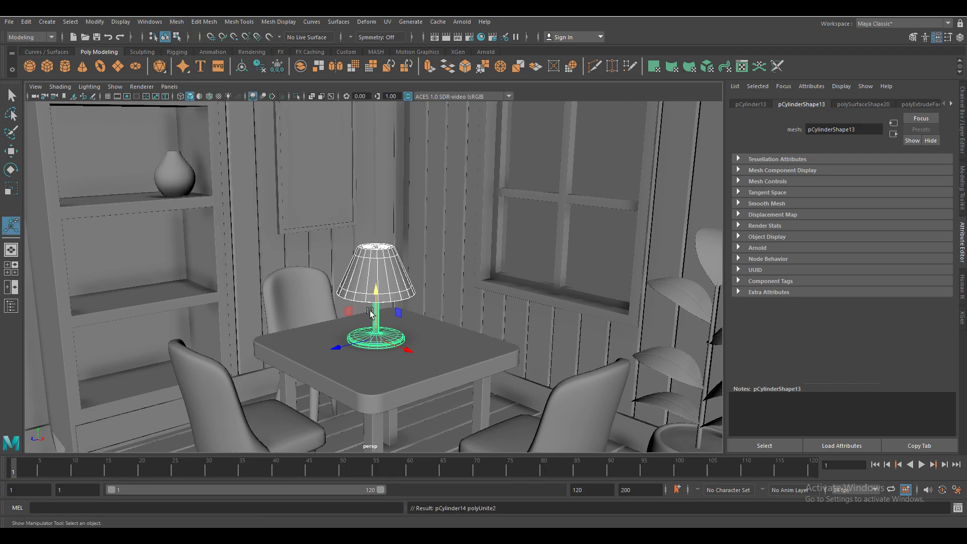
{"action": "key", "text": "r"}
{"action": "key", "text": "w"}
{"action": "left_click_drag", "start_coordinate": [363, 292], "coordinate": [364, 301]}
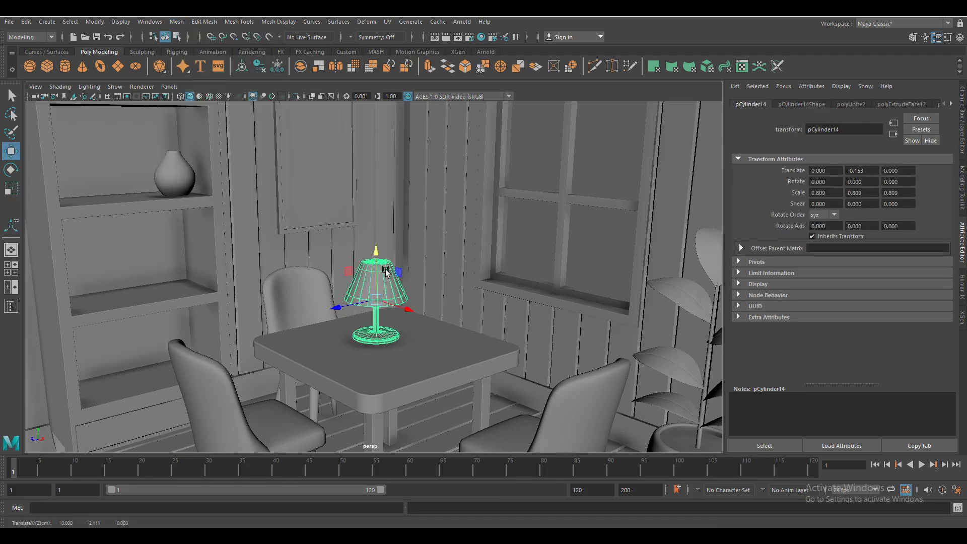
- Lower the lamp onto the tabletop and return to the shaded perspective view
{"action": "scroll", "coordinate": [453, 352], "scroll_direction": "up", "scroll_amount": 3}
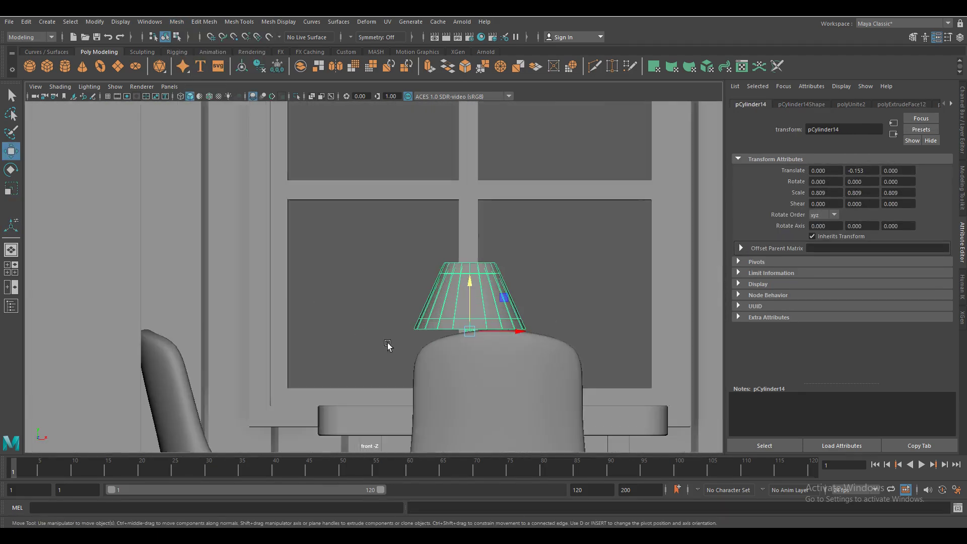
{"action": "key", "text": "4"}
{"action": "scroll", "coordinate": [421, 251], "scroll_direction": "up", "scroll_amount": 3}
{"action": "middle_click_drag", "start_coordinate": [470, 302], "coordinate": [472, 317]}
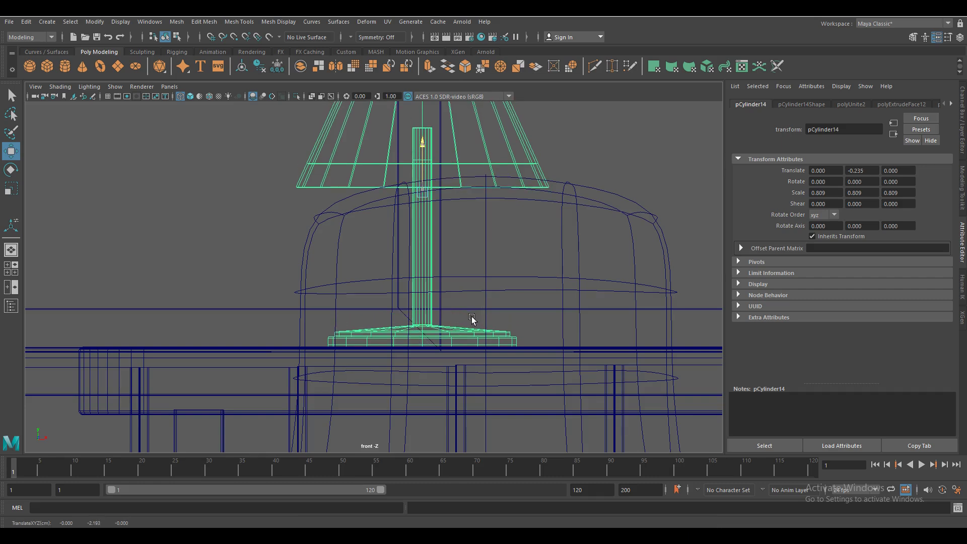
{"action": "key", "text": "space"}
{"action": "left_click_drag", "start_coordinate": [465, 302], "coordinate": [196, 99]}
{"action": "left_click", "coordinate": [191, 97]}
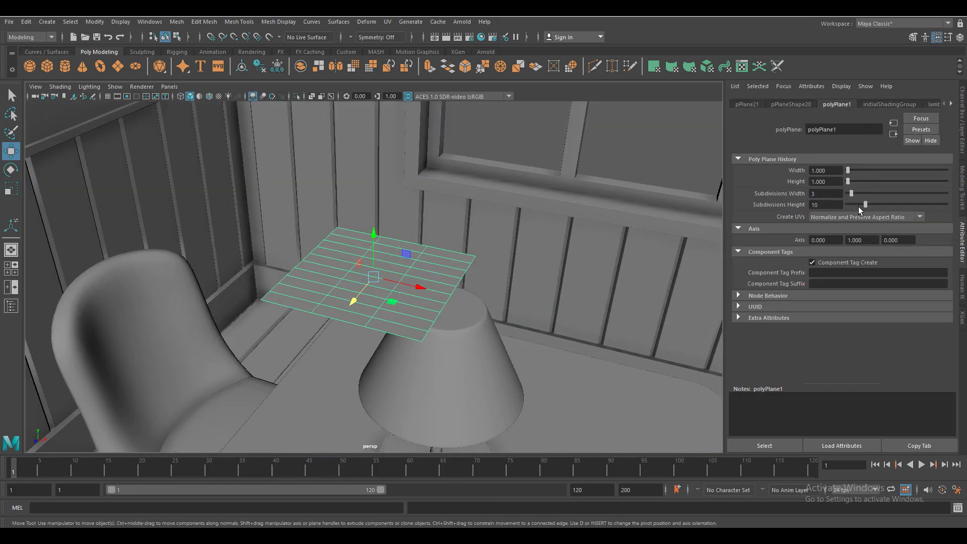
- Stretch a new plane over the tabletop as the start of the open book
{"action": "mouse_move", "coordinate": [358, 297]}
{"action": "left_mouse_down"}
{"action": "mouse_move", "coordinate": [339, 313]}
{"action": "mouse_move", "coordinate": [420, 286]}
{"action": "left_mouse_up"}
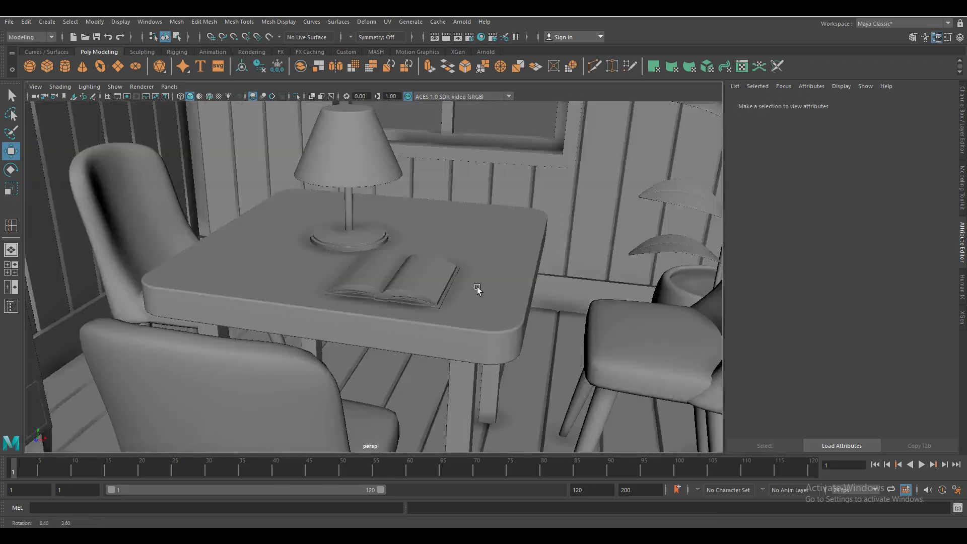
- Separate the open book on the table into individual pieces
{"action": "left_click", "coordinate": [398, 310]}
{"action": "key", "text": "f"}
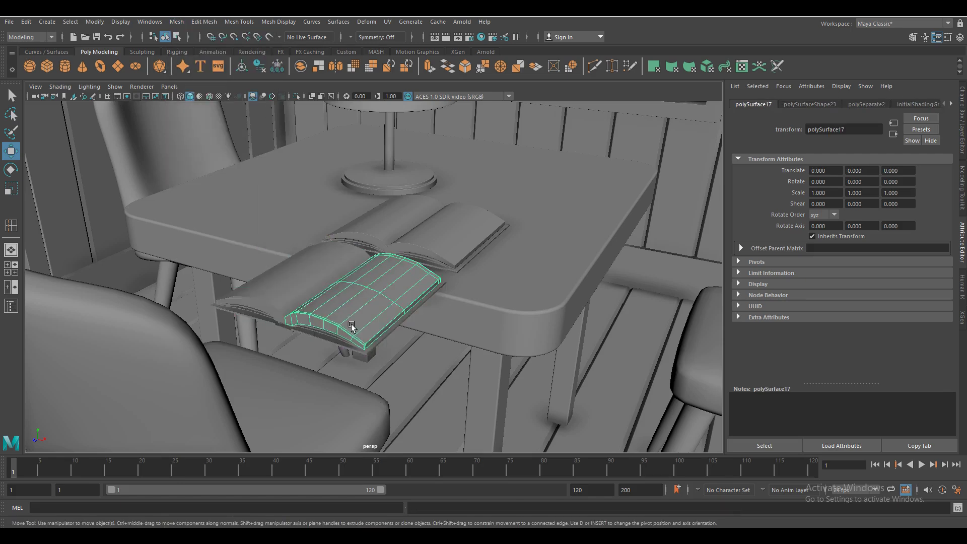
{"action": "left_click", "coordinate": [330, 324]}
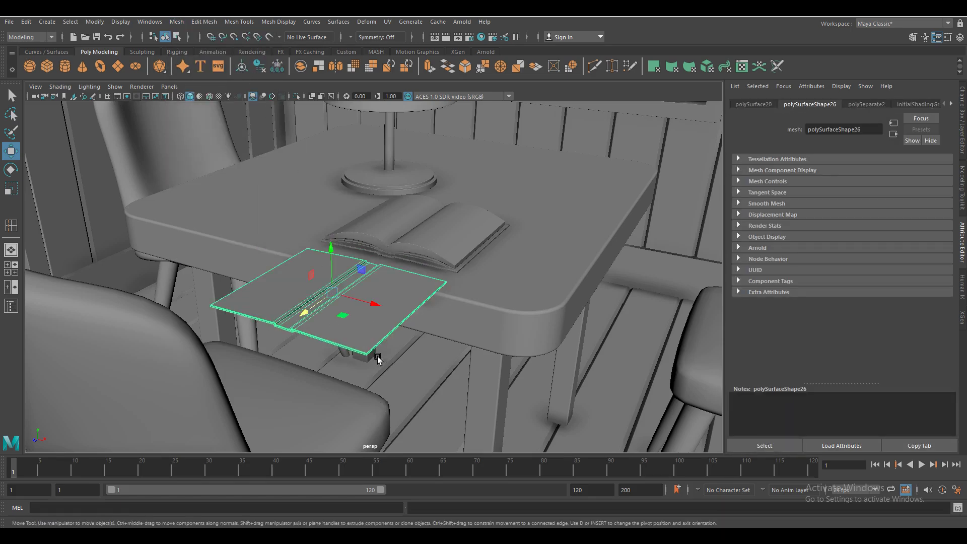
{"action": "left_click_drag", "start_coordinate": [378, 358], "coordinate": [352, 282], "text": "alt"}
{"action": "scroll", "coordinate": [353, 282], "scroll_direction": "down", "scroll_amount": 5}
- In front view, bend the cover strip's right-end vertices upward
{"action": "key", "text": "space"}
{"action": "left_click_drag", "start_coordinate": [372, 212], "coordinate": [379, 247]}
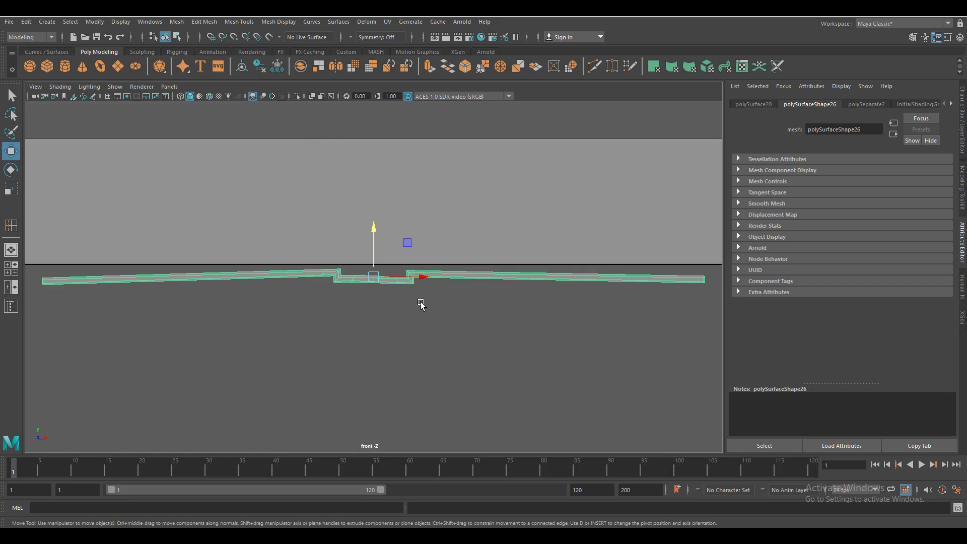
{"action": "right_click_drag", "start_coordinate": [563, 274], "coordinate": [536, 261]}
{"action": "left_click_drag", "start_coordinate": [695, 265], "coordinate": [715, 309]}
{"action": "scroll", "coordinate": [595, 313], "scroll_direction": "down", "scroll_amount": 2}
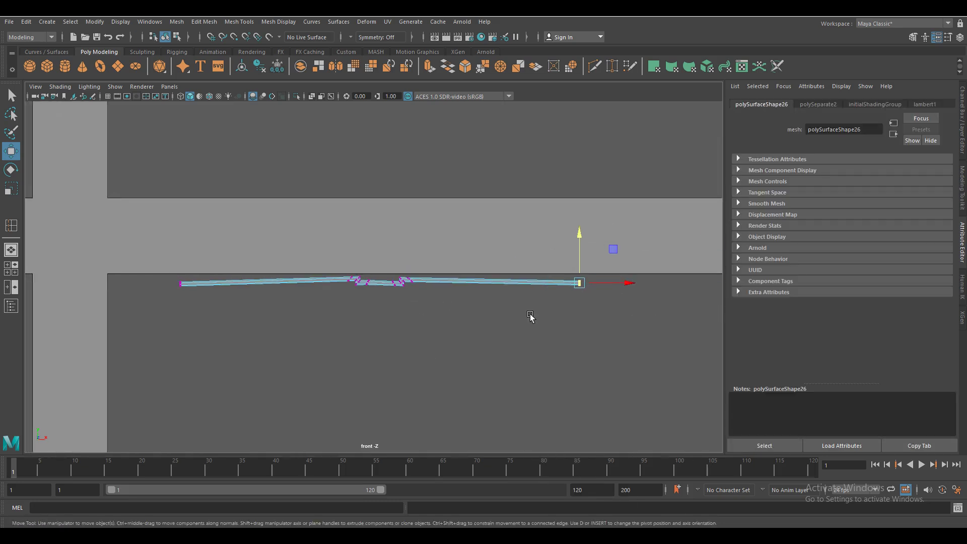
{"action": "middle_click_drag", "start_coordinate": [531, 318], "coordinate": [502, 165]}
{"action": "scroll", "coordinate": [441, 132], "scroll_direction": "up", "scroll_amount": 2}
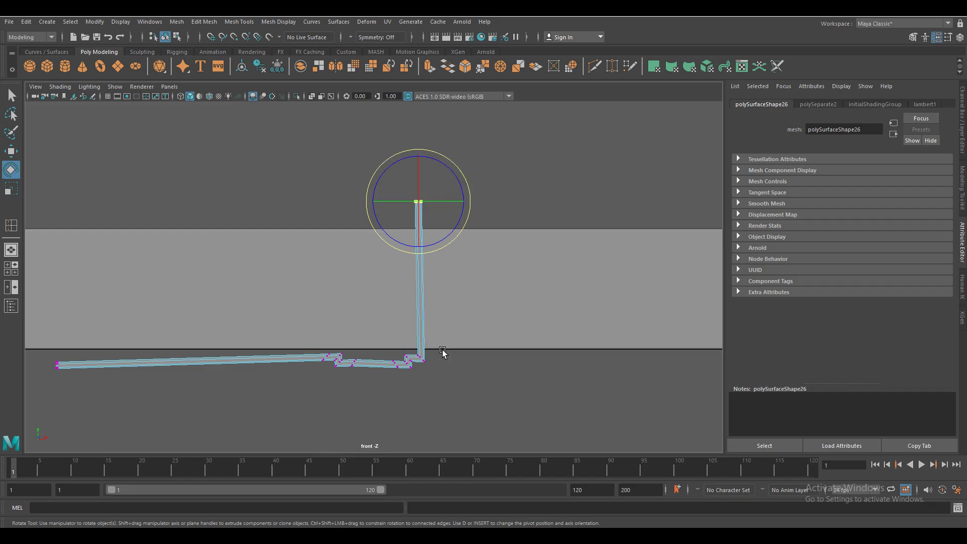
{"action": "scroll", "coordinate": [488, 306], "scroll_direction": "up", "scroll_amount": 5}
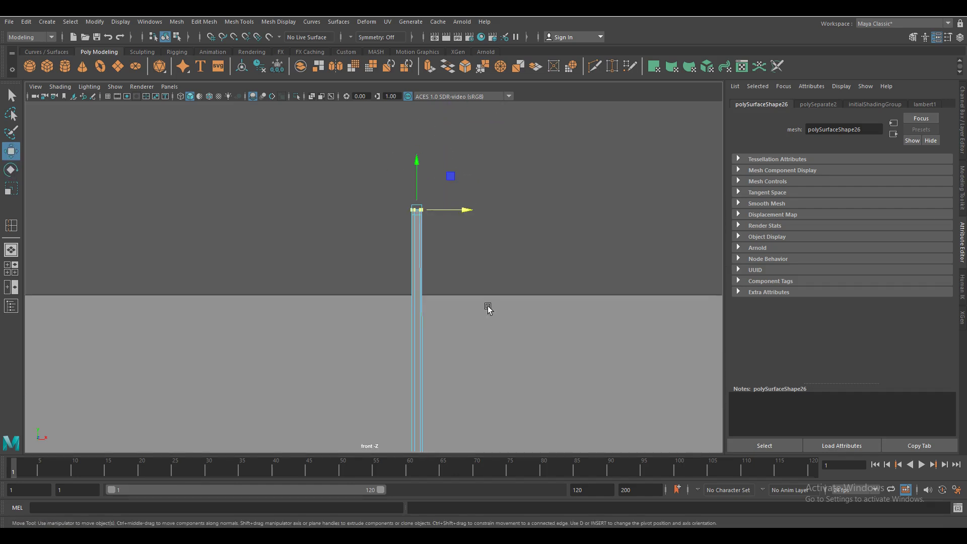
{"action": "scroll", "coordinate": [415, 324], "scroll_direction": "up", "scroll_amount": 5}
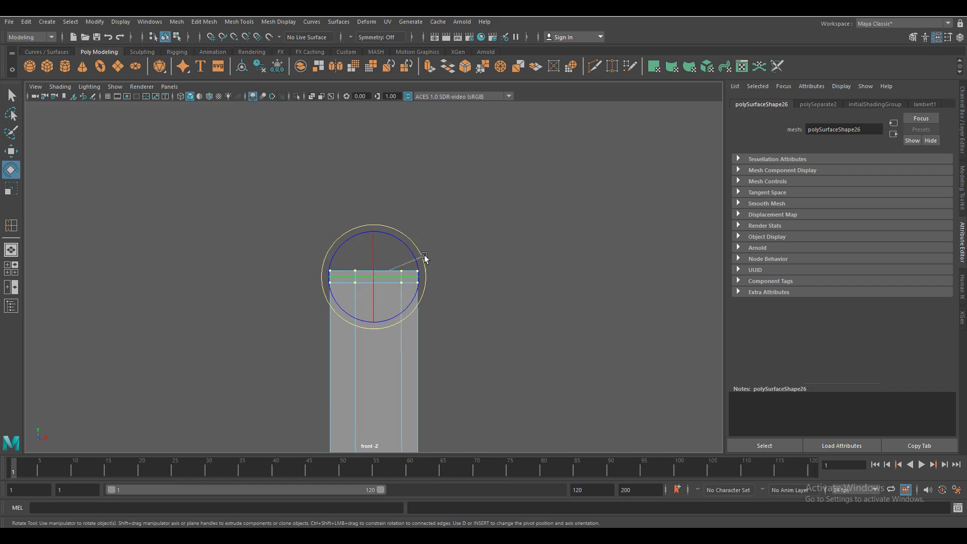
{"action": "scroll", "coordinate": [421, 366], "scroll_direction": "down", "scroll_amount": 6}
{"action": "scroll", "coordinate": [418, 362], "scroll_direction": "down", "scroll_amount": 2}
{"action": "scroll", "coordinate": [360, 282], "scroll_direction": "up", "scroll_amount": 1}
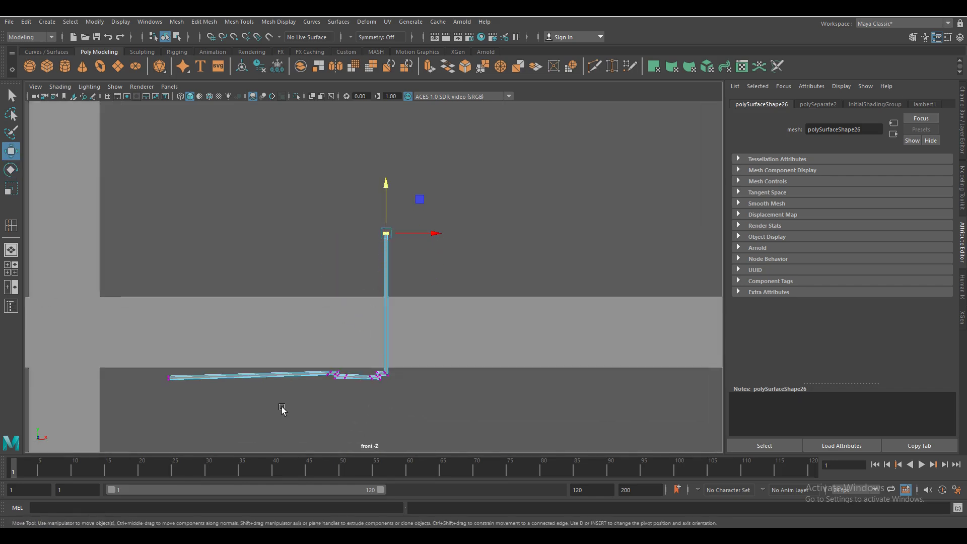
- Raise the strip's other end and rotate it upright, forming a U
{"action": "left_click_drag", "start_coordinate": [134, 349], "coordinate": [153, 379]}
{"action": "middle_click_drag", "start_coordinate": [191, 331], "coordinate": [341, 201]}
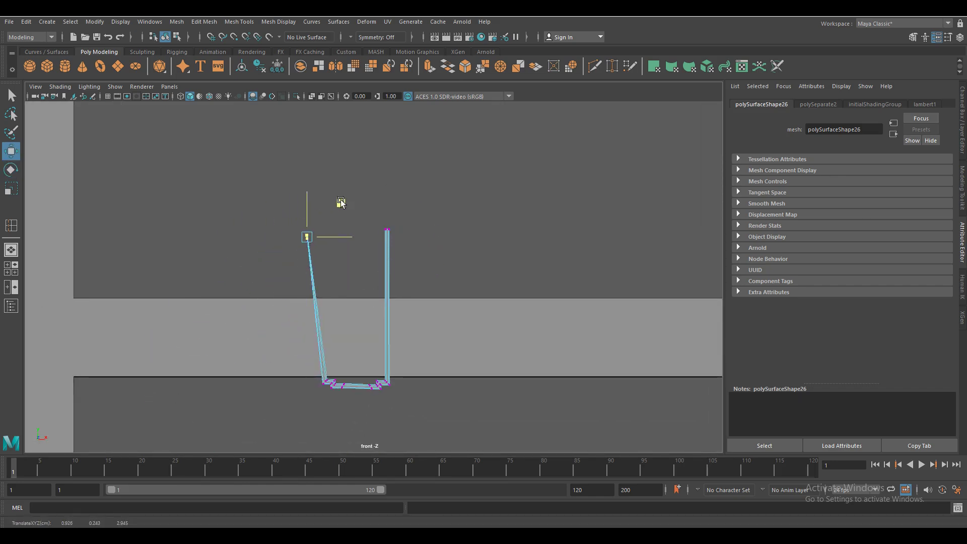
{"action": "key", "text": "e"}
{"action": "scroll", "coordinate": [330, 173], "scroll_direction": "up", "scroll_amount": 4}
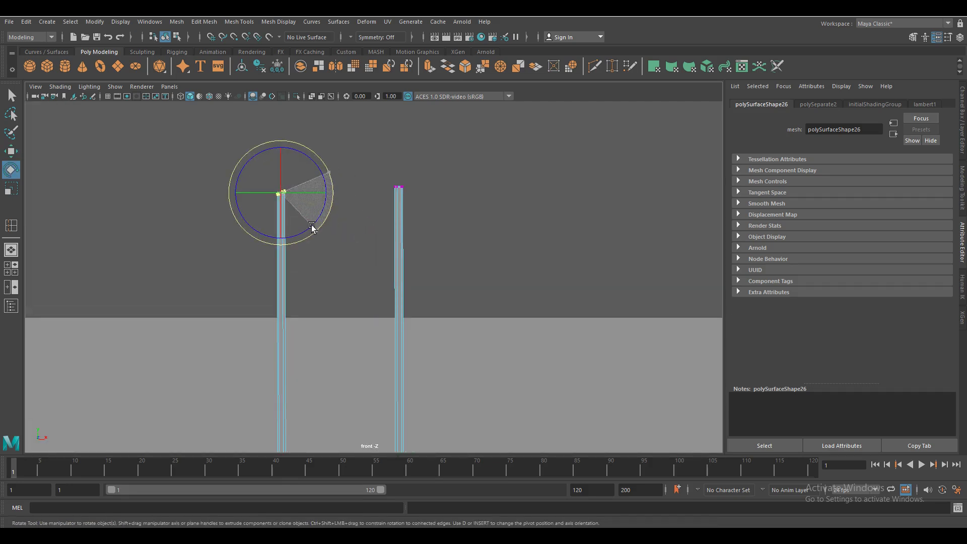
{"action": "scroll", "coordinate": [302, 252], "scroll_direction": "up", "scroll_amount": 4}
{"action": "middle_click_drag", "start_coordinate": [294, 270], "coordinate": [454, 378], "text": "alt"}
{"action": "scroll", "coordinate": [453, 378], "scroll_direction": "up", "scroll_amount": 4}
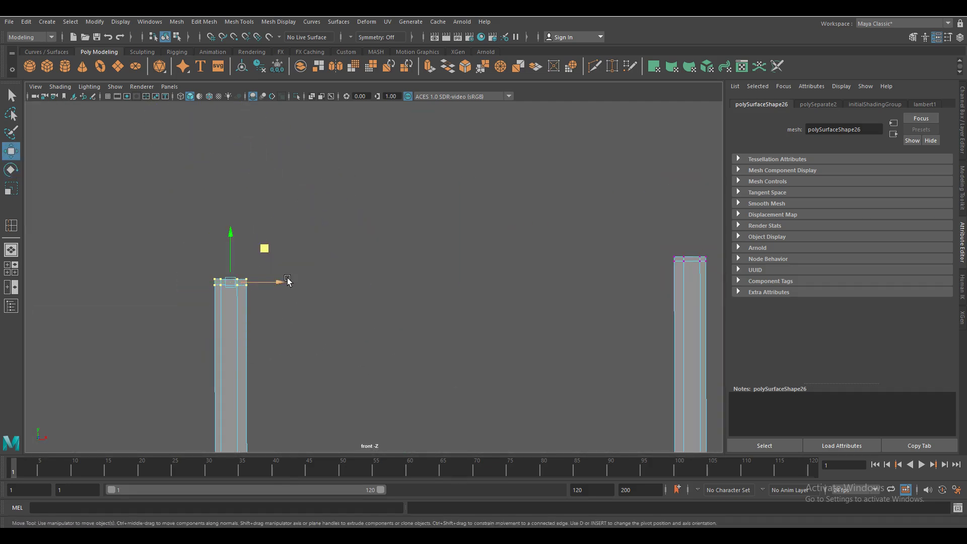
{"action": "scroll", "coordinate": [369, 288], "scroll_direction": "down", "scroll_amount": 5}
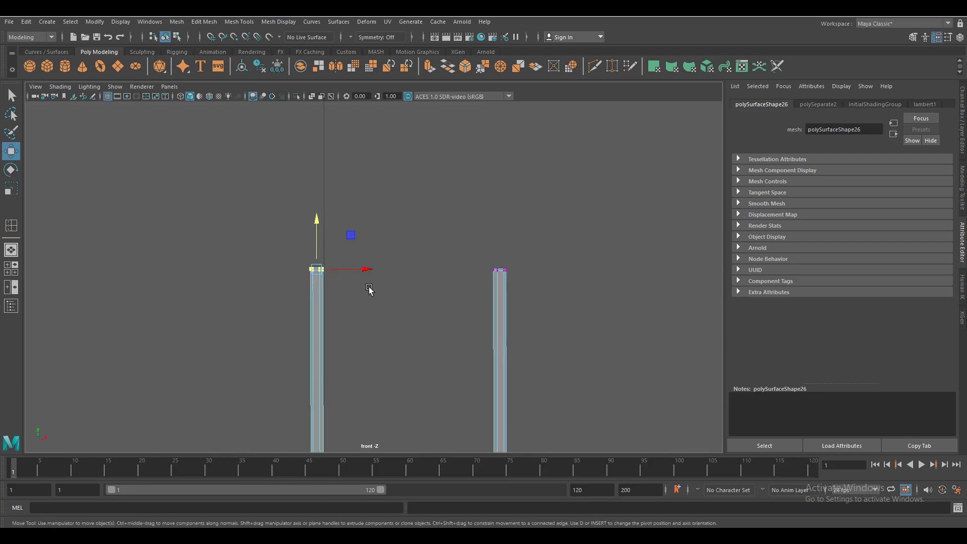
{"action": "scroll", "coordinate": [370, 298], "scroll_direction": "down", "scroll_amount": 5}
{"action": "scroll", "coordinate": [369, 299], "scroll_direction": "down", "scroll_amount": 2}
- Round the folded cover's bottom corners by adjusting corner vertices, previewing with smoothing
{"action": "key", "text": "space"}
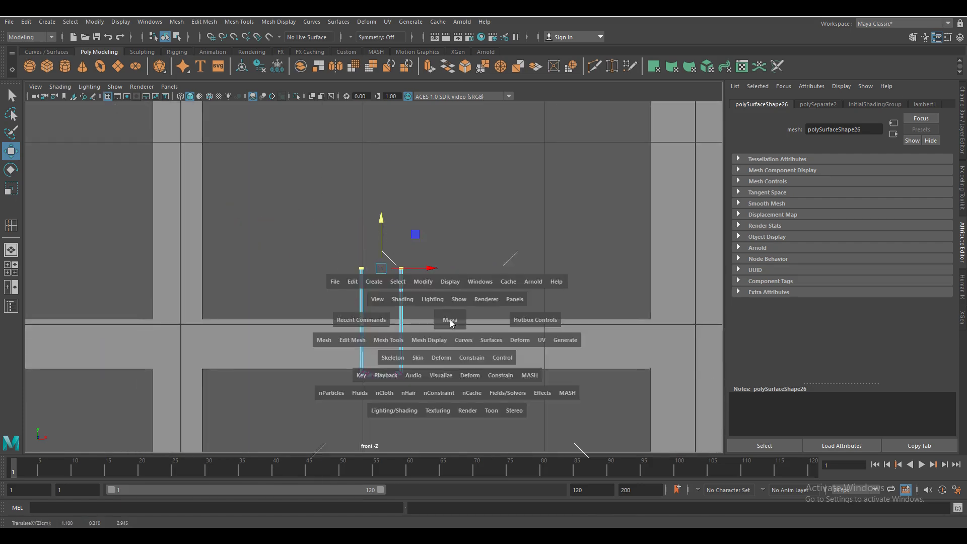
{"action": "key", "text": "f"}
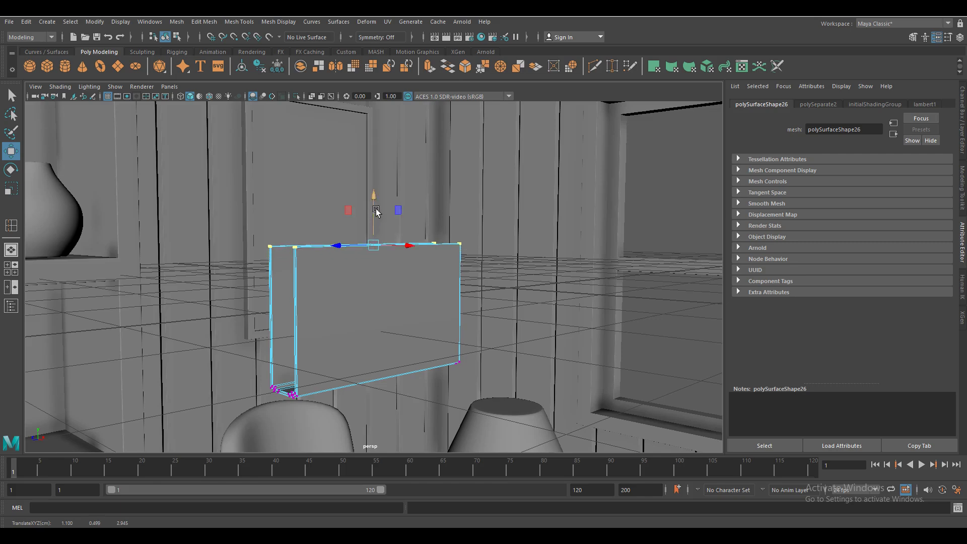
{"action": "left_click", "coordinate": [375, 210]}
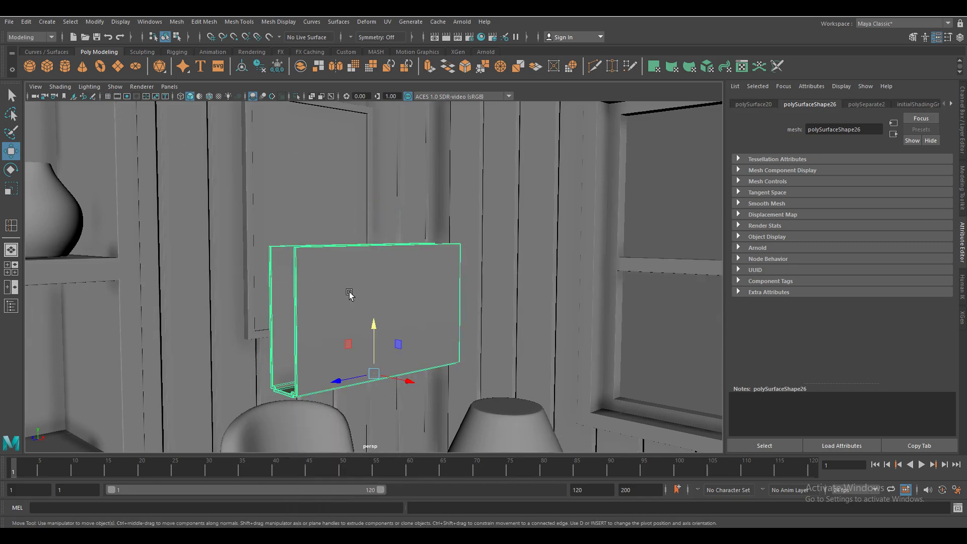
{"action": "scroll", "coordinate": [376, 359], "scroll_direction": "up", "scroll_amount": 5}
{"action": "left_click_drag", "start_coordinate": [378, 363], "coordinate": [391, 388], "text": "alt"}
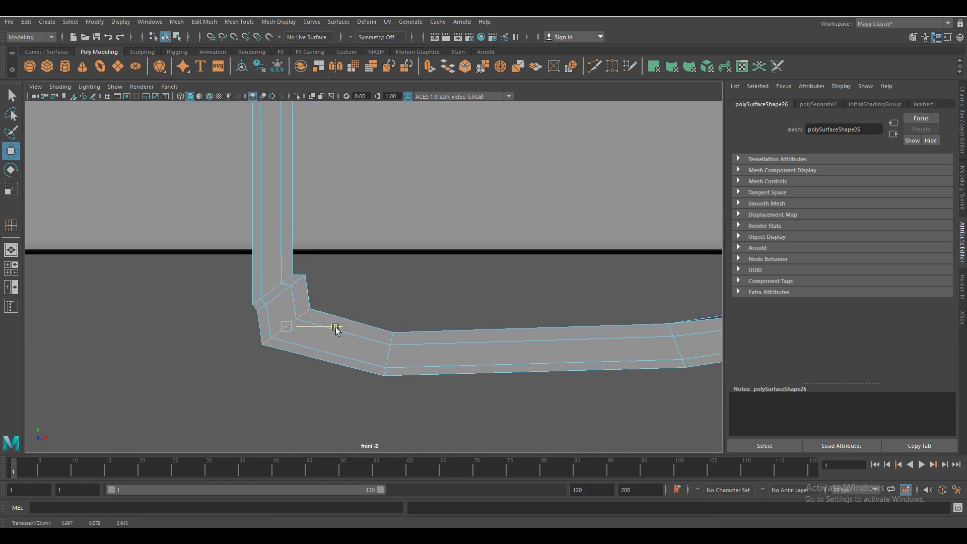
{"action": "key", "text": "e"}
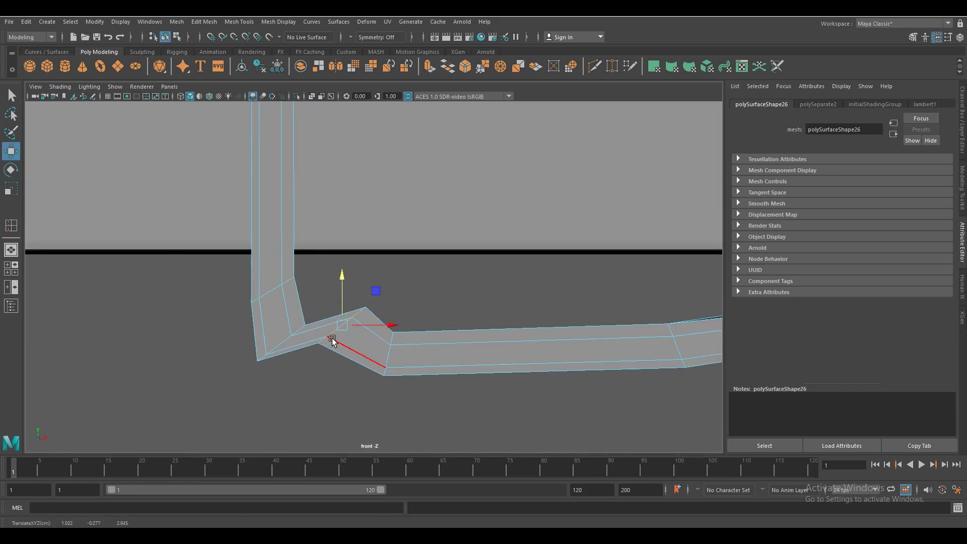
{"action": "key", "text": "w"}
{"action": "key", "text": "e"}
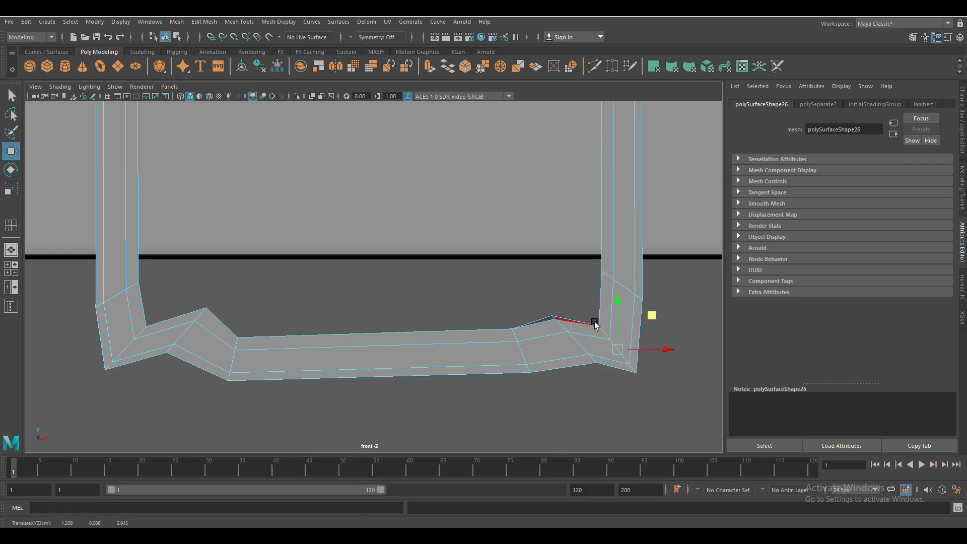
{"action": "key", "text": "e"}
{"action": "key", "text": "3"}
{"action": "key", "text": "w"}
{"action": "left_click_drag", "start_coordinate": [625, 346], "coordinate": [616, 345]}
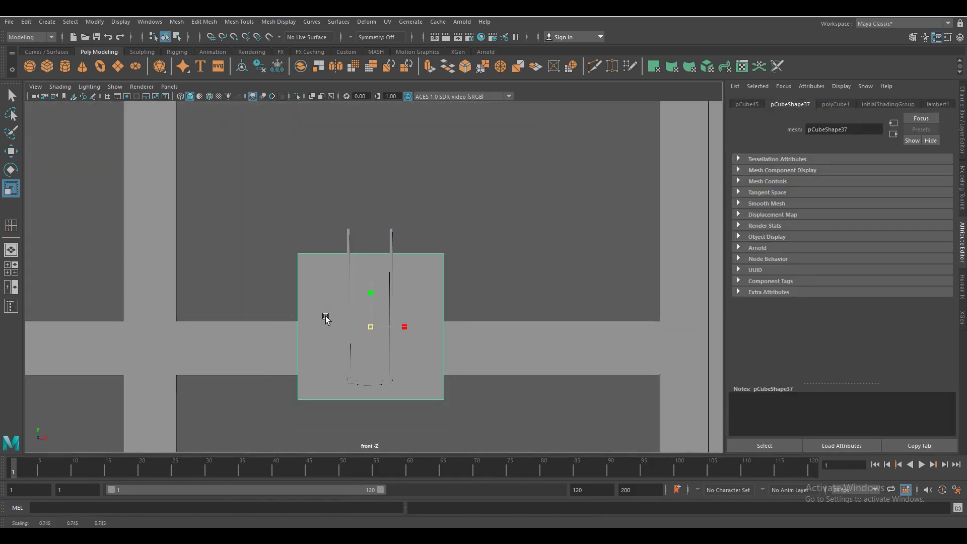
- Raise the cube into the cover as pages, then insert edge loops across pages and cover
{"action": "left_click_drag", "start_coordinate": [374, 289], "coordinate": [374, 273]}
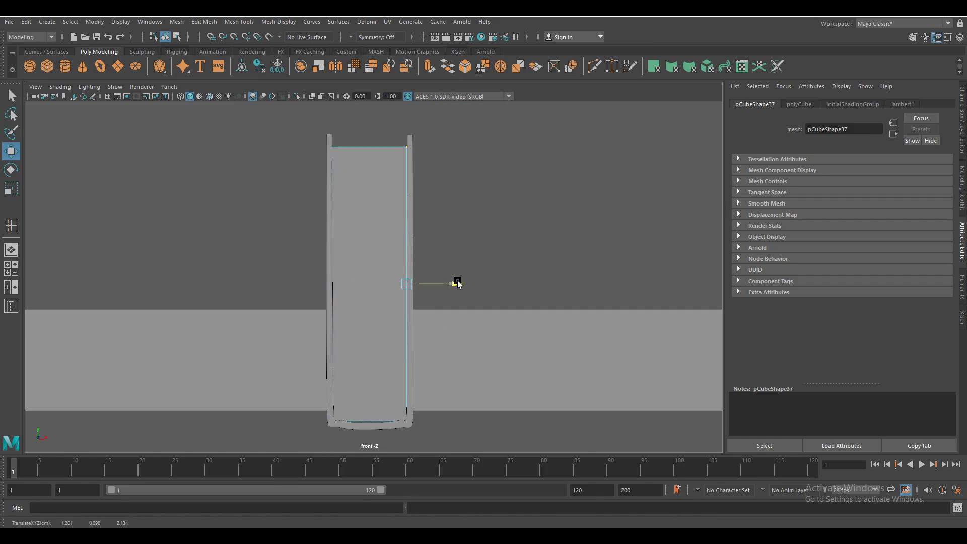
{"action": "left_click", "coordinate": [238, 21]}
{"action": "left_click", "coordinate": [281, 95]}
{"action": "left_click", "coordinate": [369, 196]}
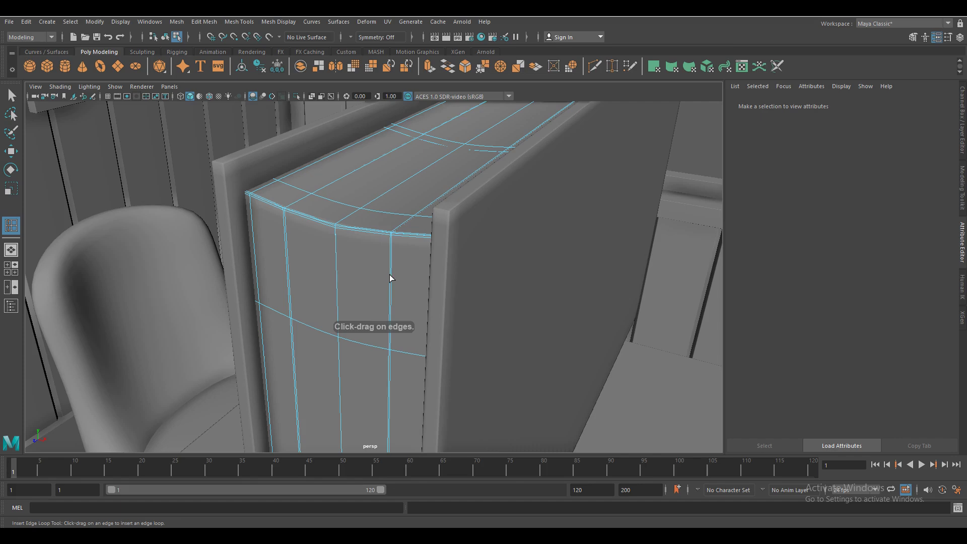
{"action": "left_click_drag", "start_coordinate": [391, 278], "coordinate": [399, 251]}
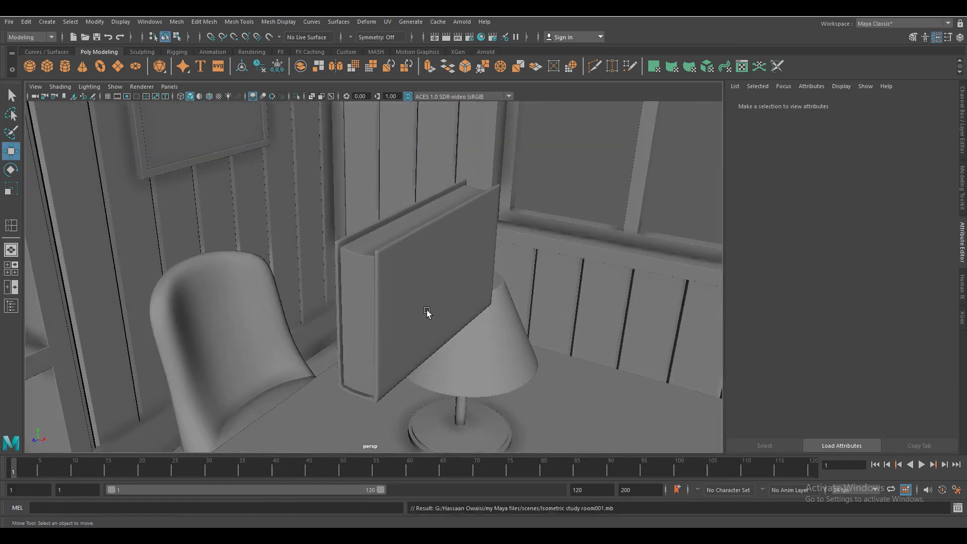
- Combine the standing book's cover and pages into one object
{"action": "mouse_move", "coordinate": [427, 312]}
{"action": "left_mouse_down", "text": "alt"}
{"action": "mouse_move", "coordinate": [389, 329]}
{"action": "mouse_move", "coordinate": [536, 344]}
{"action": "left_mouse_up", "text": "alt"}
{"action": "mouse_move", "coordinate": [336, 329]}
{"action": "left_mouse_down", "text": "alt"}
{"action": "mouse_move", "coordinate": [400, 328]}
{"action": "mouse_move", "coordinate": [394, 323]}
{"action": "left_mouse_up", "text": "alt"}
{"action": "scroll", "coordinate": [387, 297], "scroll_direction": "up", "scroll_amount": 3}
{"action": "left_click", "coordinate": [400, 252]}
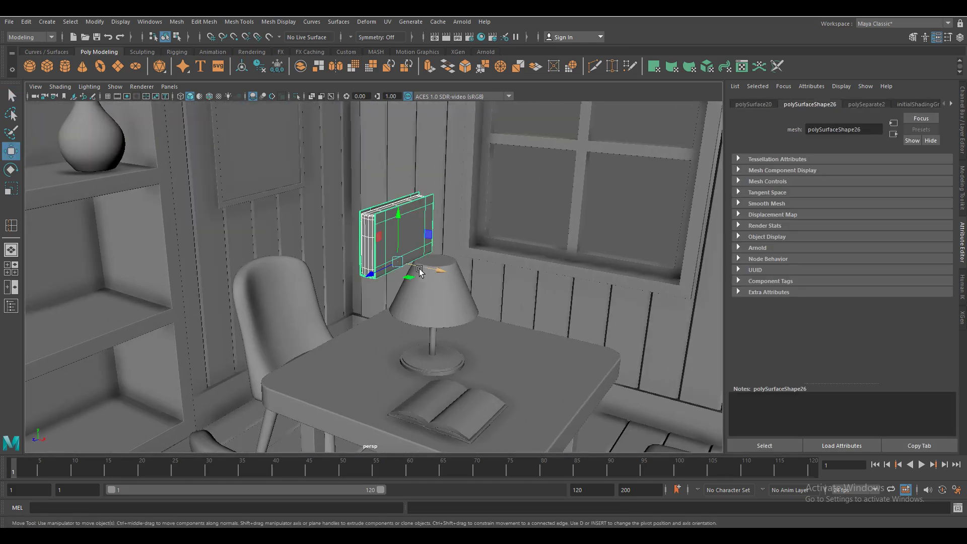
{"action": "right_click_drag", "start_coordinate": [225, 117], "coordinate": [353, 201], "text": "shift"}
- Tip the book 90° to lie flat and lower it onto the tabletop
{"action": "key", "text": "e"}
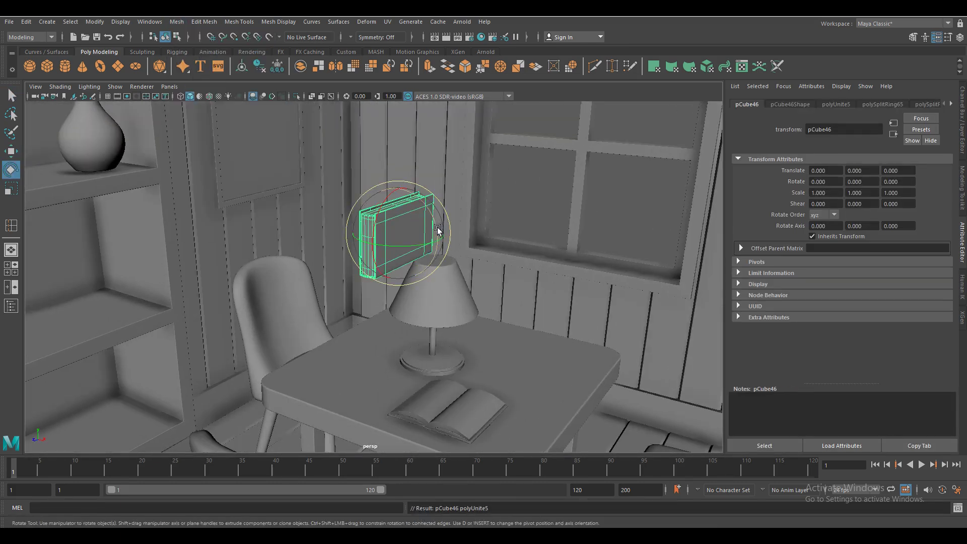
{"action": "left_click_drag", "start_coordinate": [438, 231], "coordinate": [433, 267]}
{"action": "key", "text": "w"}
{"action": "mouse_move", "coordinate": [385, 201]}
{"action": "left_mouse_down"}
{"action": "mouse_move", "coordinate": [394, 425]}
{"action": "mouse_move", "coordinate": [538, 309]}
{"action": "mouse_move", "coordinate": [536, 330]}
{"action": "left_mouse_up"}
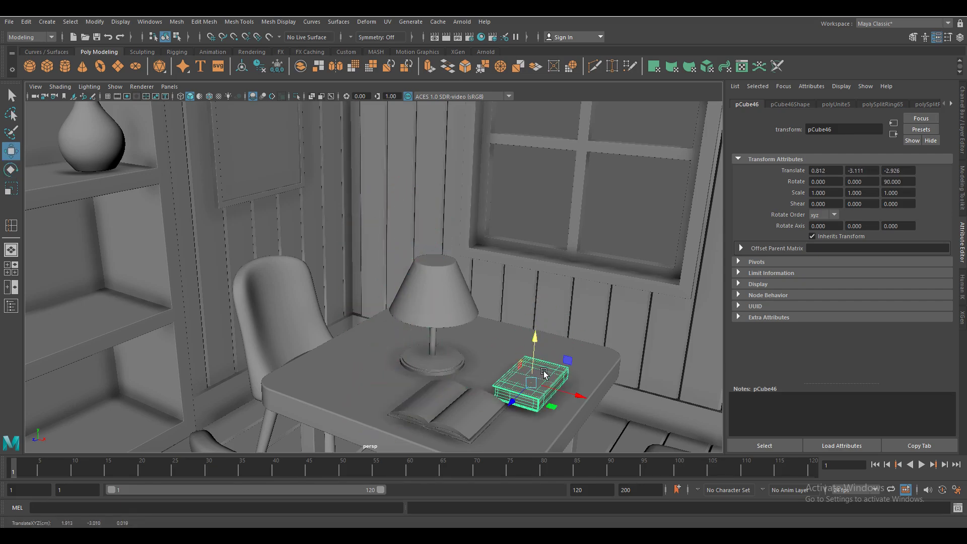
{"action": "left_click_drag", "start_coordinate": [544, 373], "coordinate": [454, 333], "text": "alt"}
- Settle the book flush on the table surface, checking from side and top
{"action": "scroll", "coordinate": [433, 332], "scroll_direction": "up", "scroll_amount": 5}
{"action": "scroll", "coordinate": [401, 264], "scroll_direction": "up", "scroll_amount": 3}
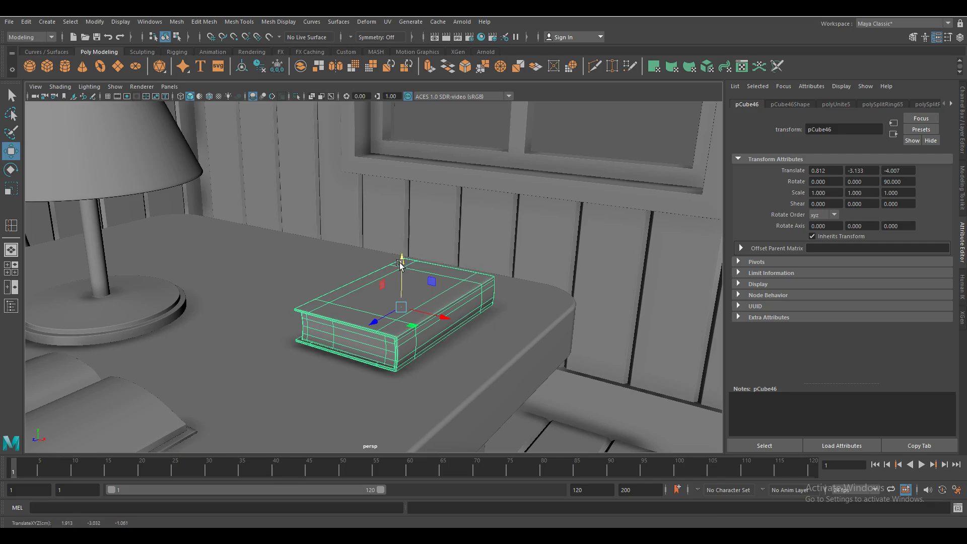
{"action": "mouse_move", "coordinate": [400, 263]}
{"action": "left_mouse_down", "text": "alt"}
{"action": "mouse_move", "coordinate": [443, 339]}
{"action": "mouse_move", "coordinate": [492, 331]}
{"action": "left_mouse_up", "text": "alt"}
{"action": "middle_click_drag", "start_coordinate": [492, 331], "coordinate": [488, 335]}
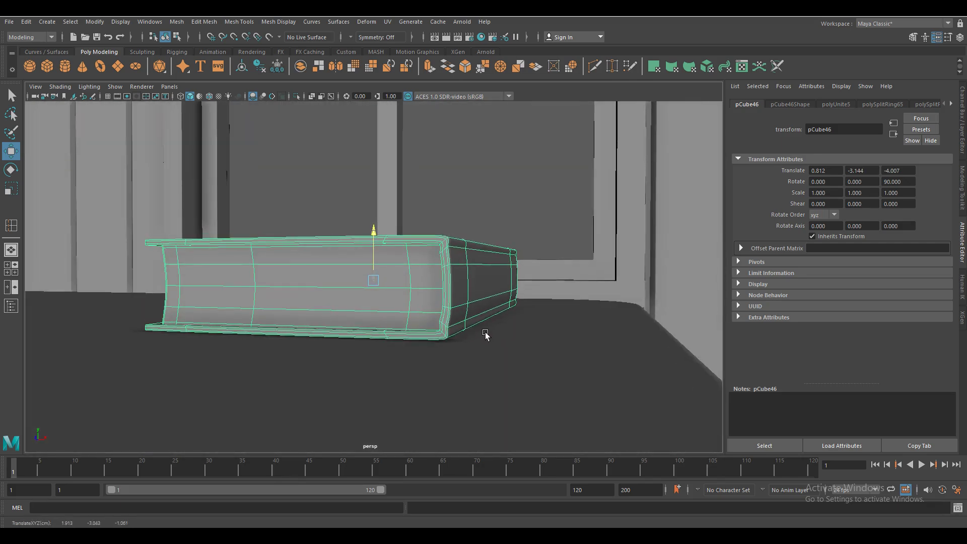
{"action": "mouse_move", "coordinate": [483, 334]}
{"action": "left_mouse_down", "text": "alt"}
{"action": "mouse_move", "coordinate": [497, 280]}
{"action": "mouse_move", "coordinate": [449, 389]}
{"action": "left_mouse_up", "text": "alt"}
{"action": "scroll", "coordinate": [449, 389], "scroll_direction": "up", "scroll_amount": 5}
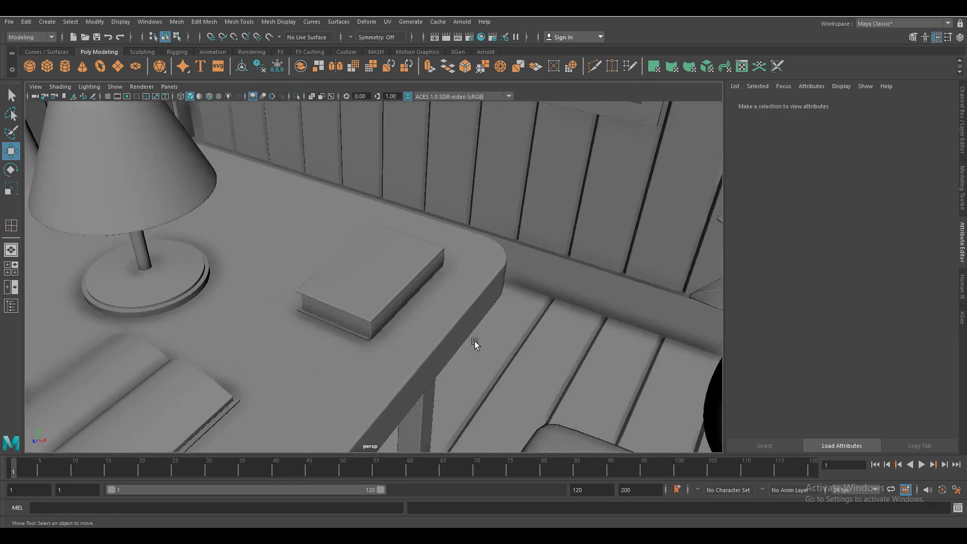
{"action": "scroll", "coordinate": [474, 332], "scroll_direction": "down", "scroll_amount": 5}
{"action": "scroll", "coordinate": [389, 331], "scroll_direction": "down", "scroll_amount": 3}
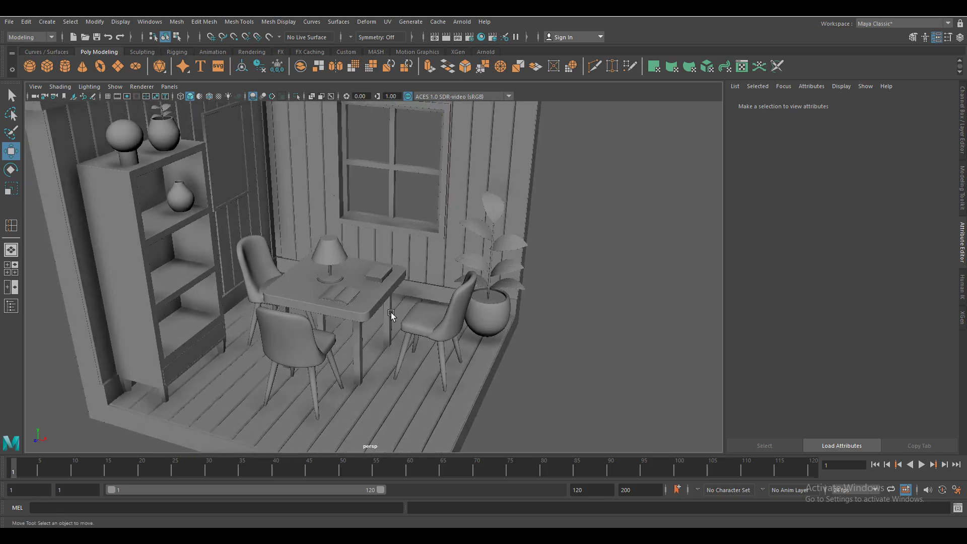
- In side view, move the book from the table onto the bookcase's middle shelf
{"action": "left_click", "coordinate": [382, 277]}
{"action": "mouse_move", "coordinate": [379, 276]}
{"action": "left_mouse_down"}
{"action": "mouse_move", "coordinate": [225, 386]}
{"action": "mouse_move", "coordinate": [263, 341]}
{"action": "mouse_move", "coordinate": [272, 252]}
{"action": "left_mouse_up"}
{"action": "key", "text": "e"}
{"action": "key", "text": "w"}
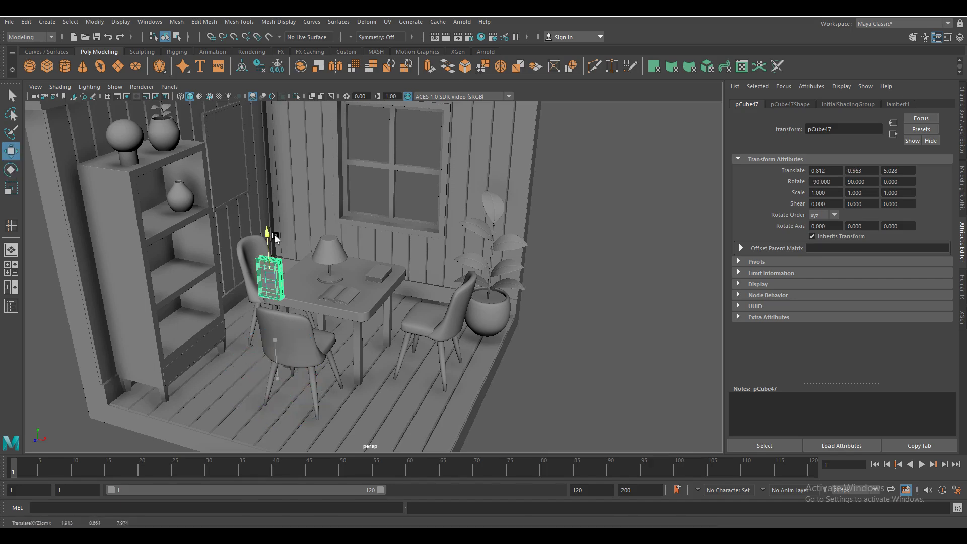
{"action": "key", "text": "space"}
{"action": "left_click_drag", "start_coordinate": [334, 291], "coordinate": [383, 292]}
{"action": "scroll", "coordinate": [408, 376], "scroll_direction": "up", "scroll_amount": 3}
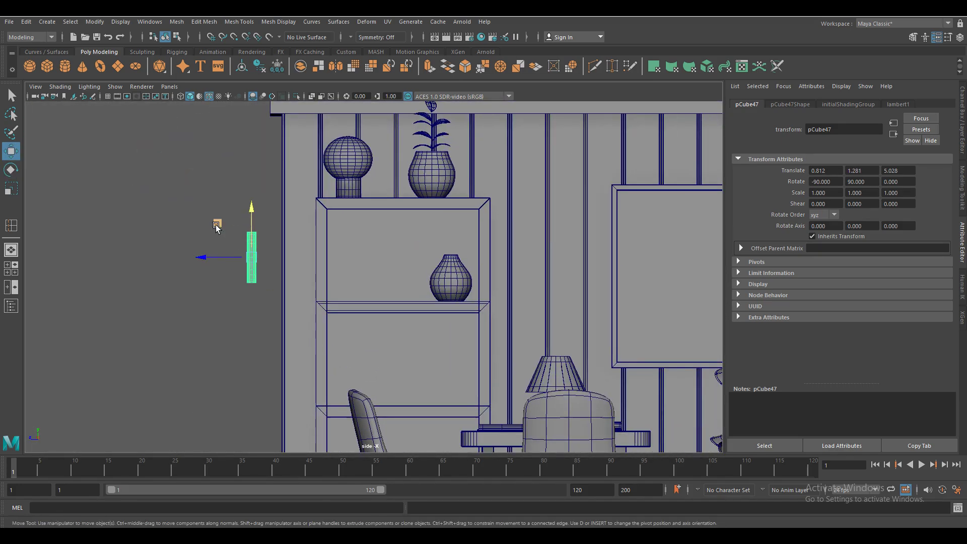
{"action": "mouse_move", "coordinate": [215, 223]}
{"action": "left_mouse_down"}
{"action": "mouse_move", "coordinate": [313, 240]}
{"action": "mouse_move", "coordinate": [323, 259]}
{"action": "left_mouse_up"}
{"action": "scroll", "coordinate": [333, 307], "scroll_direction": "up", "scroll_amount": 5}
- Enlarge the book slightly, push it against the shelf side, and duplicate it into a row
{"action": "key", "text": "r"}
{"action": "key", "text": "w"}
{"action": "left_click_drag", "start_coordinate": [301, 227], "coordinate": [301, 214]}
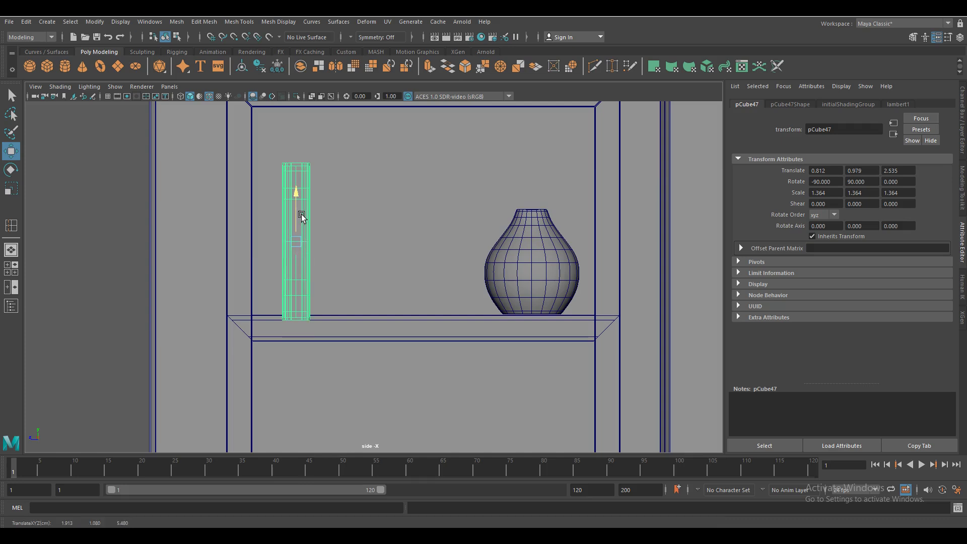
{"action": "left_click_drag", "start_coordinate": [259, 238], "coordinate": [229, 238]}
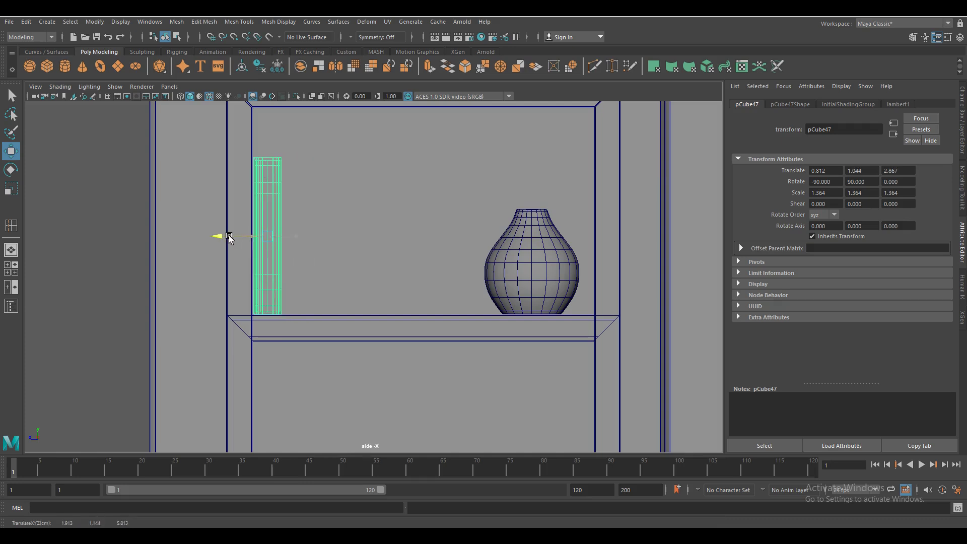
{"action": "left_click", "coordinate": [274, 251]}
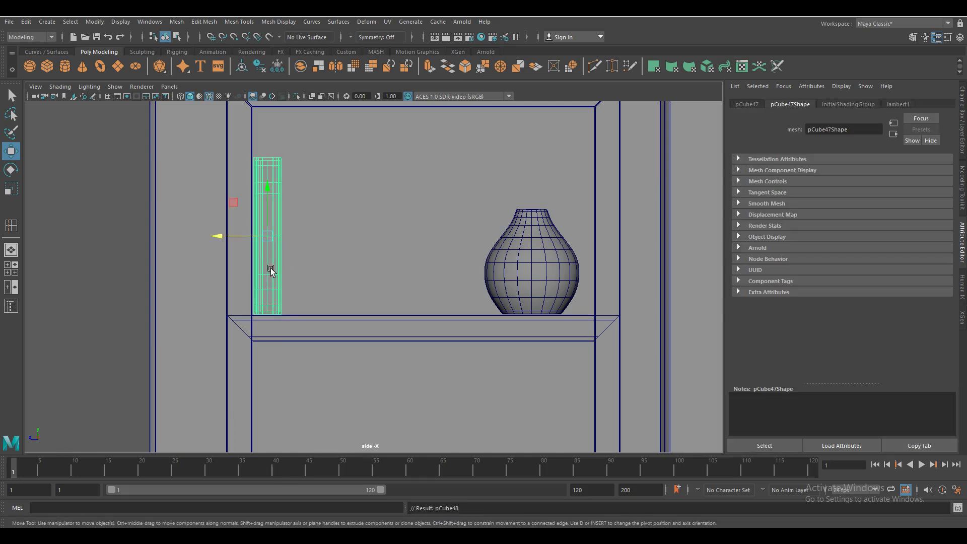
{"action": "key", "text": "ctrl+d"}
{"action": "left_click_drag", "start_coordinate": [271, 271], "coordinate": [303, 277]}
{"action": "key", "text": "shift+d"}
{"action": "key", "text": "shift+d"}
{"action": "key", "text": "shift+d"}
{"action": "key", "text": "shift+d"}
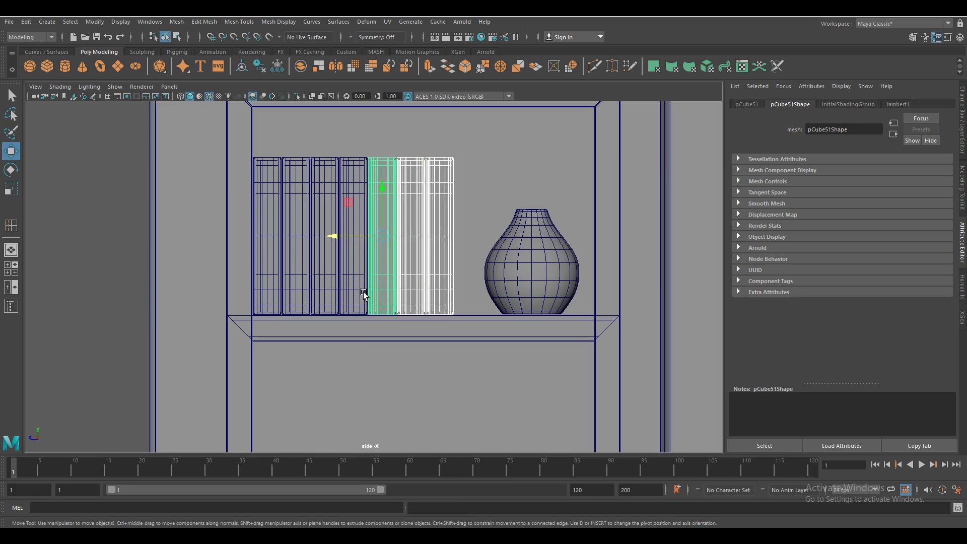
- Tilt the book row to lean, shift it toward the vase, and slide the vase right
{"action": "left_click", "coordinate": [353, 294], "text": "shift"}
{"action": "left_click", "coordinate": [325, 293], "text": "shift"}
{"action": "left_click", "coordinate": [297, 293], "text": "shift"}
{"action": "key", "text": "e"}
{"action": "left_click_drag", "start_coordinate": [317, 263], "coordinate": [333, 246]}
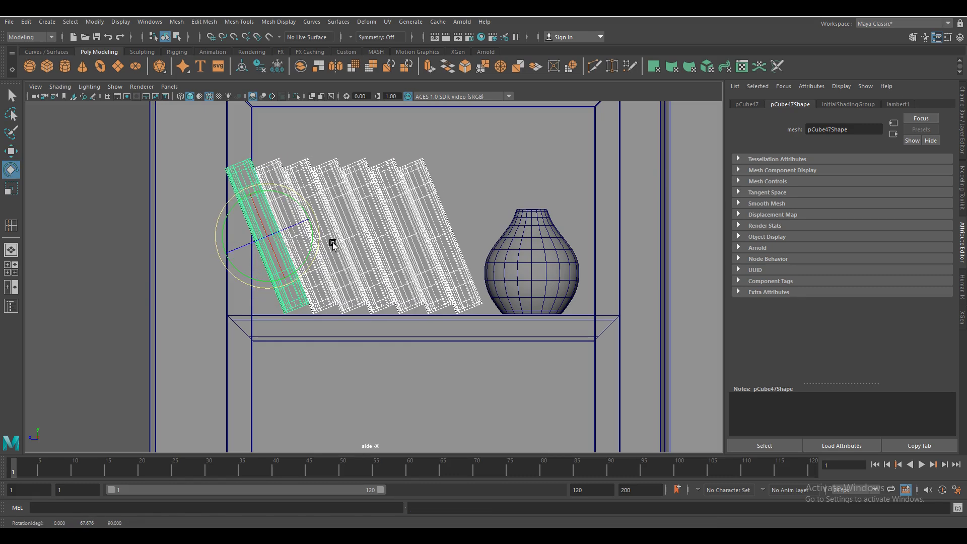
{"action": "key", "text": "w"}
{"action": "left_click_drag", "start_coordinate": [238, 233], "coordinate": [266, 237]}
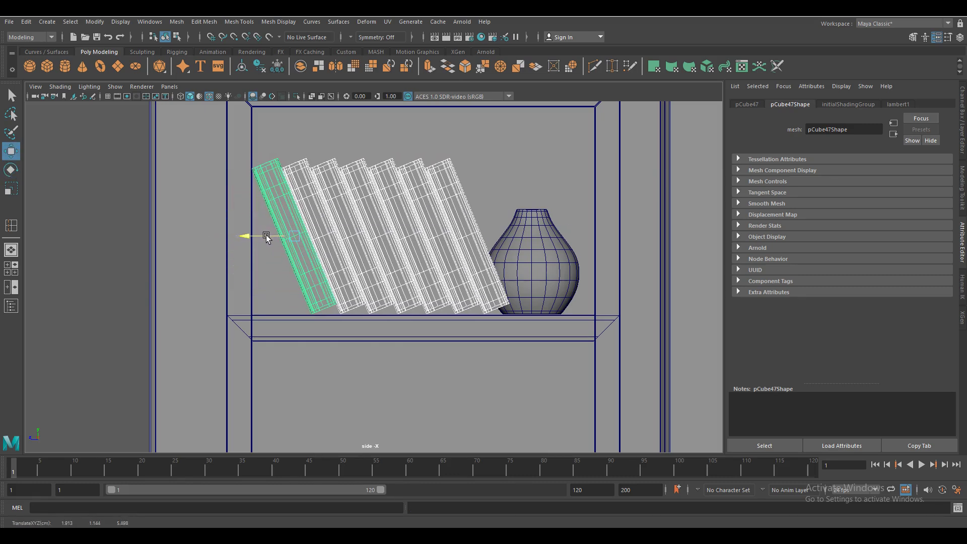
{"action": "left_click", "coordinate": [490, 255]}
{"action": "left_click_drag", "start_coordinate": [493, 255], "coordinate": [502, 254]}
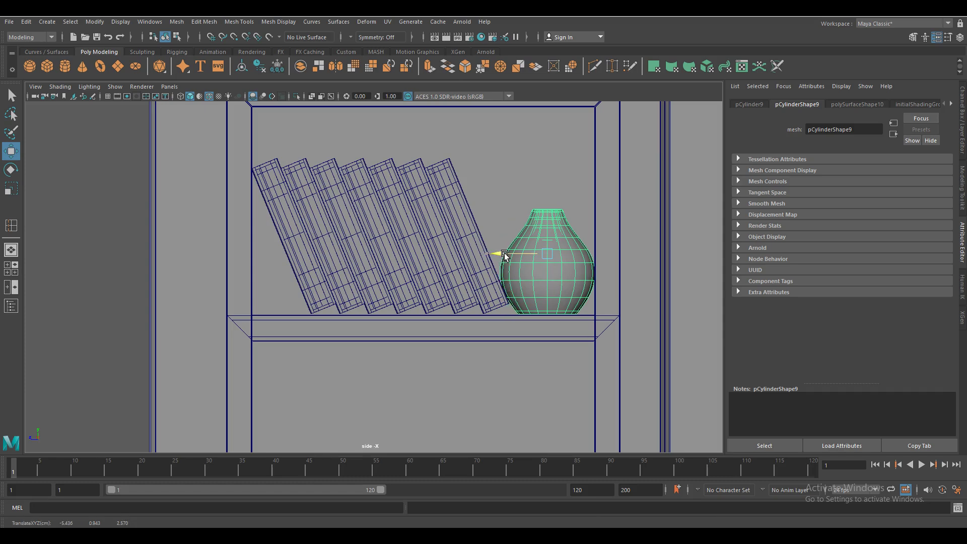
- Duplicate the whole row of books and move the copies lower down
{"action": "left_click", "coordinate": [315, 233]}
{"action": "left_click", "coordinate": [370, 233], "text": "shift"}
{"action": "left_click", "coordinate": [427, 233], "text": "shift"}
{"action": "left_click", "coordinate": [456, 233], "text": "shift"}
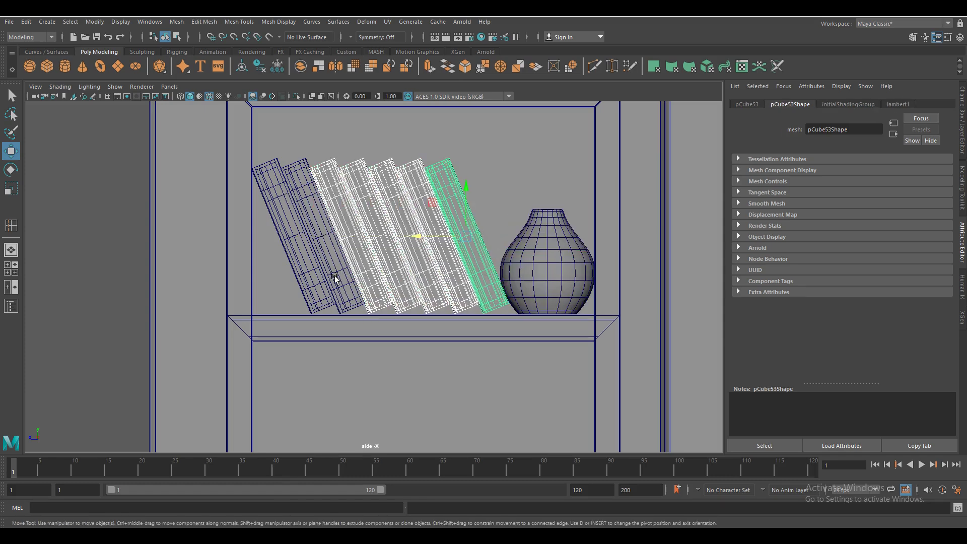
{"action": "left_click", "coordinate": [294, 209], "text": "shift"}
{"action": "scroll", "coordinate": [337, 272], "scroll_direction": "down", "scroll_amount": 3}
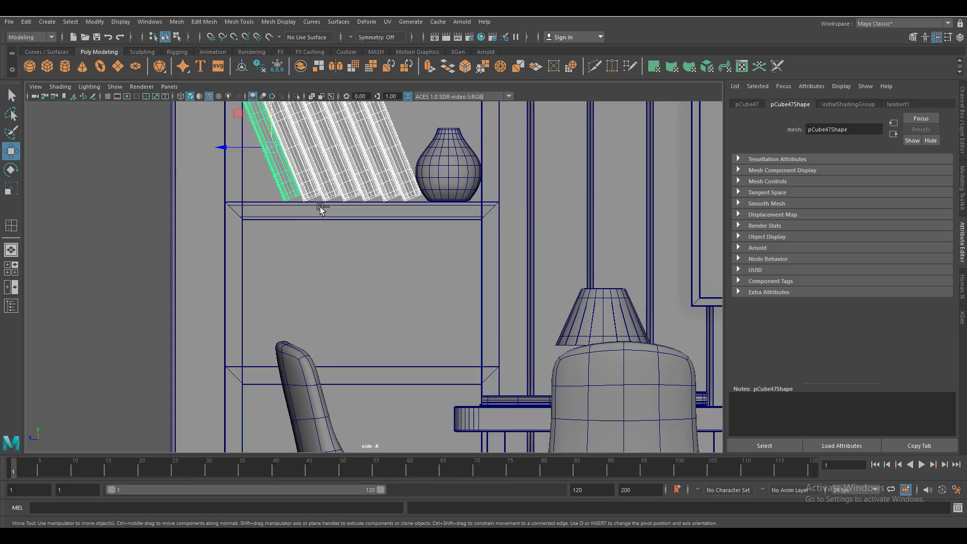
{"action": "scroll", "coordinate": [321, 209], "scroll_direction": "down", "scroll_amount": 3}
{"action": "key", "text": "ctrl+d"}
{"action": "mouse_move", "coordinate": [290, 211]}
{"action": "left_mouse_down"}
{"action": "mouse_move", "coordinate": [287, 322]}
{"action": "mouse_move", "coordinate": [356, 298]}
{"action": "left_mouse_up"}
{"action": "scroll", "coordinate": [287, 322], "scroll_direction": "up", "scroll_amount": 3}
{"action": "scroll", "coordinate": [288, 322], "scroll_direction": "up", "scroll_amount": 2}
- Stand the copied books upright with a 90° rotation in the Channel Box
{"action": "key", "text": "e"}
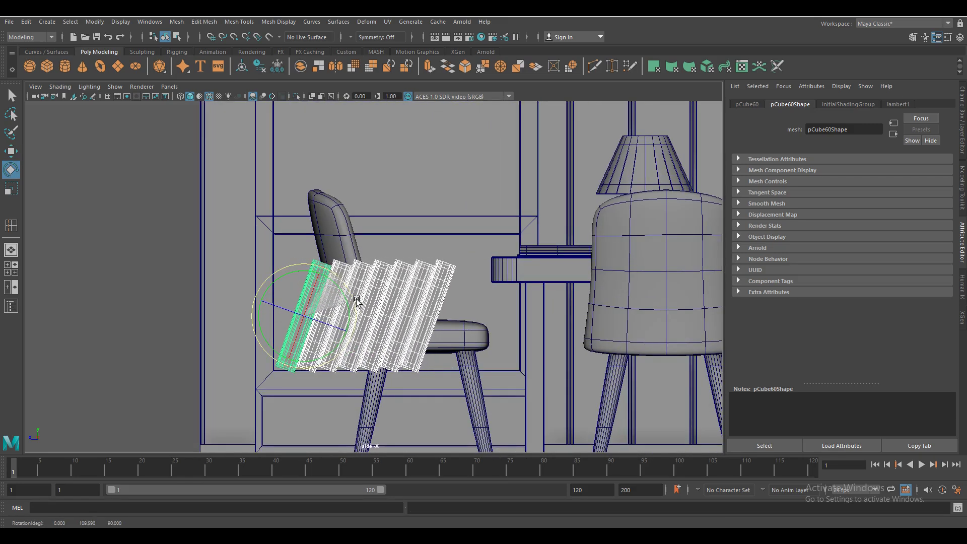
{"action": "key", "text": "w"}
{"action": "left_click_drag", "start_coordinate": [286, 313], "coordinate": [348, 318]}
{"action": "key", "text": "e"}
{"action": "left_click_drag", "start_coordinate": [424, 304], "coordinate": [404, 294]}
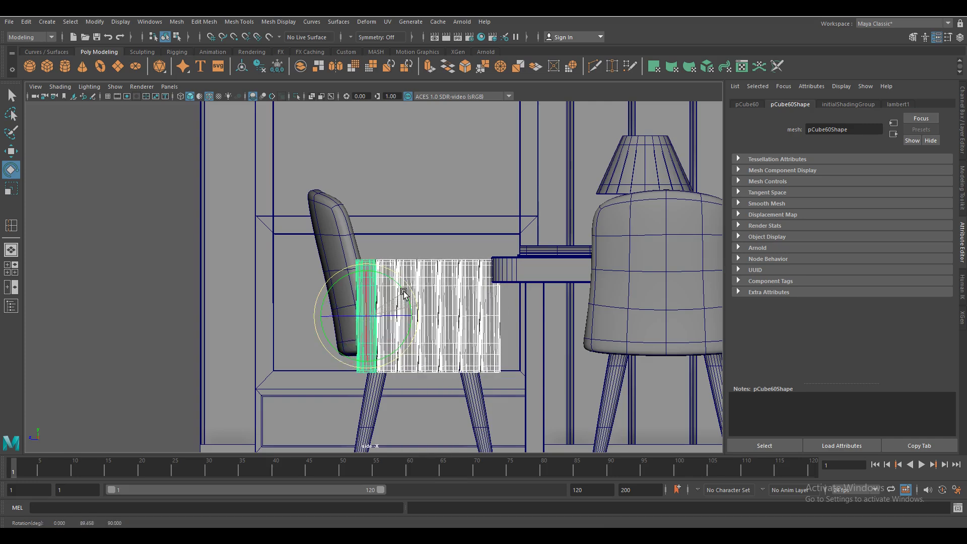
{"action": "left_click", "coordinate": [962, 119]}
{"action": "key", "text": "Return"}
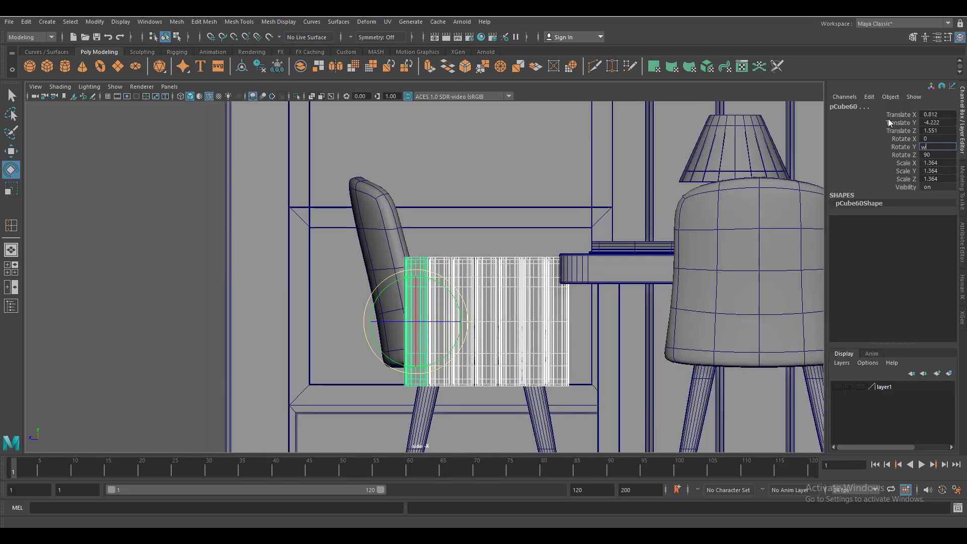
{"action": "scroll", "coordinate": [458, 380], "scroll_direction": "up", "scroll_amount": 2}
- Nudge the upright books up and slide them left along the row
{"action": "key", "text": "w"}
{"action": "left_click_drag", "start_coordinate": [368, 271], "coordinate": [368, 265]}
{"action": "key", "text": "ctrl+z"}
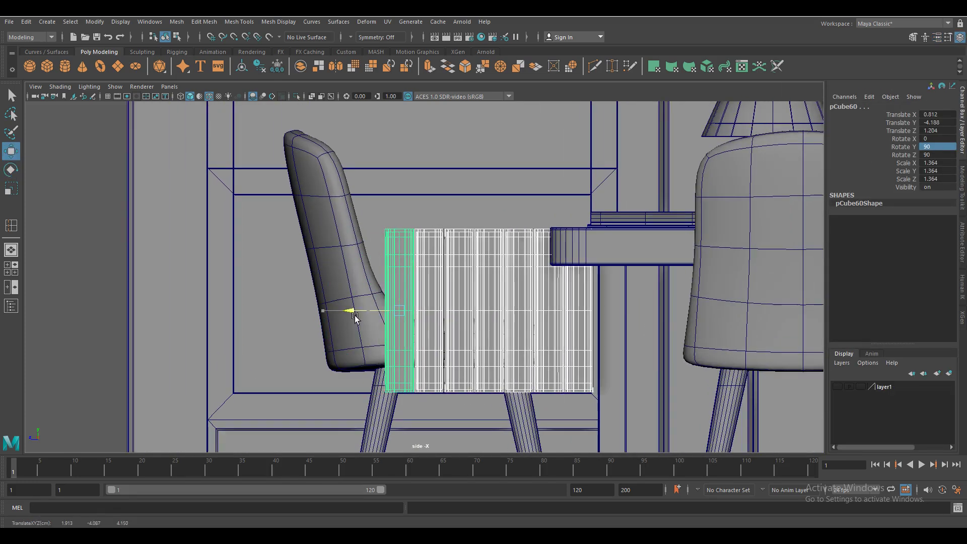
{"action": "key", "text": "ctrl+z"}
{"action": "key", "text": "ctrl+z"}
{"action": "key", "text": "ctrl+z"}
{"action": "key", "text": "ctrl+z"}
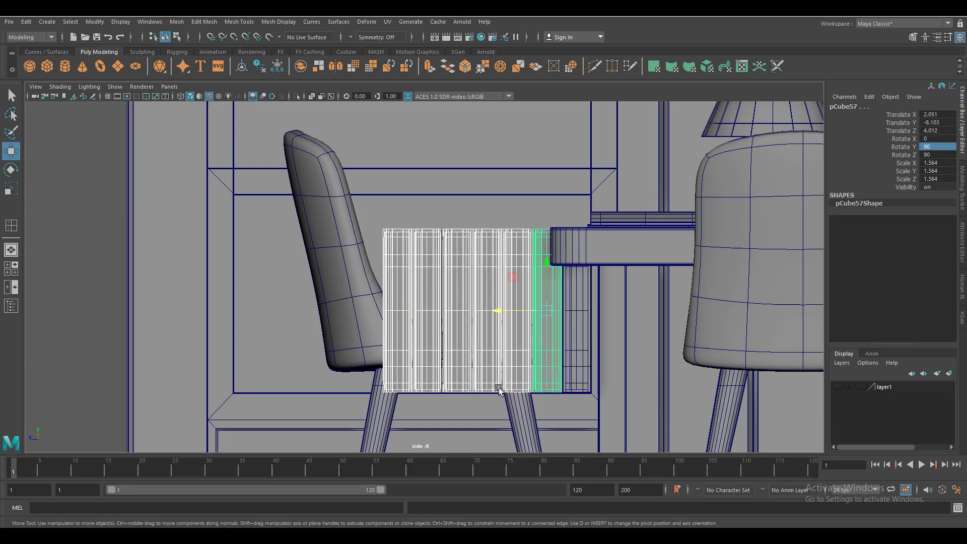
{"action": "left_click_drag", "start_coordinate": [496, 313], "coordinate": [318, 322]}
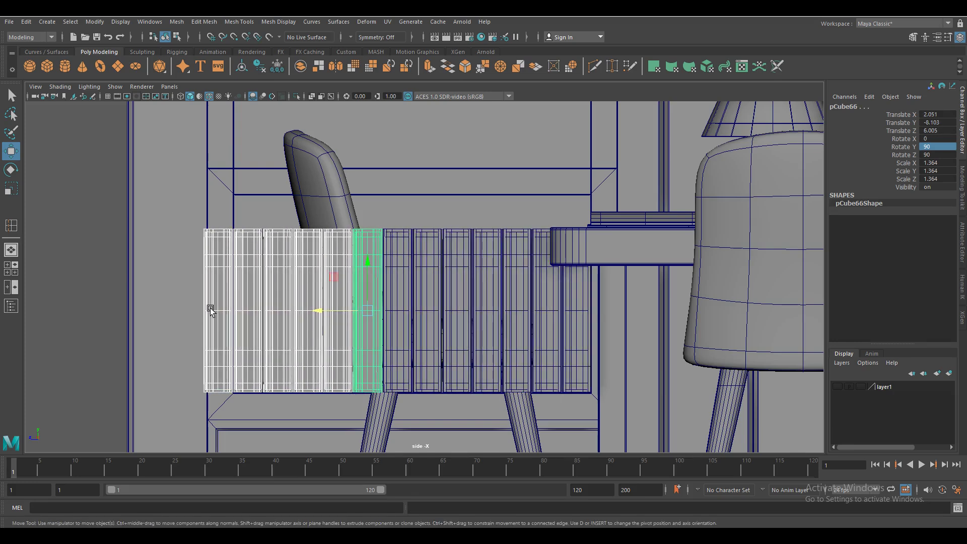
{"action": "left_click", "coordinate": [309, 349]}
- In perspective view, hide the wireframe overlay and move the book row into the bottom shelf
{"action": "key", "text": "space"}
{"action": "left_click_drag", "start_coordinate": [512, 313], "coordinate": [473, 313]}
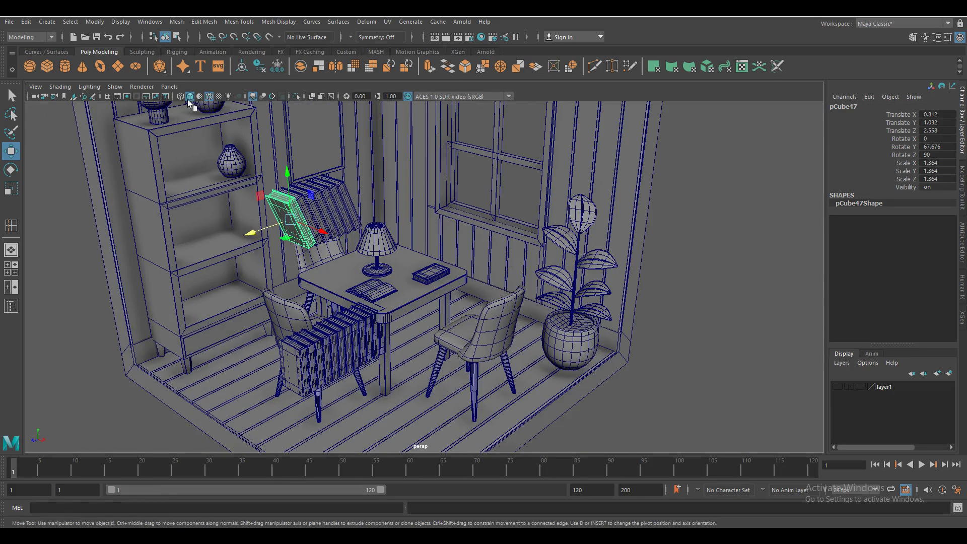
{"action": "left_click", "coordinate": [190, 96]}
{"action": "key", "text": "shift+d"}
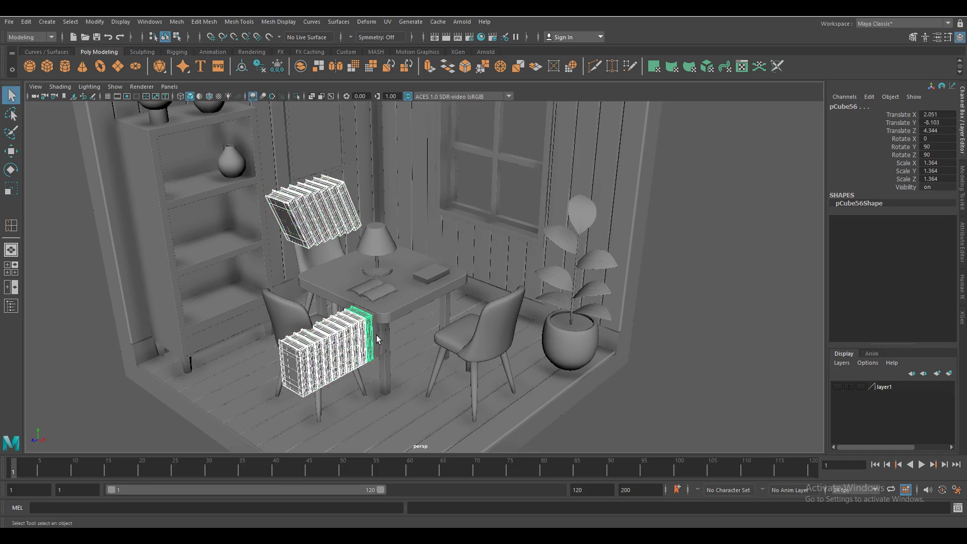
{"action": "key", "text": "w"}
{"action": "middle_click_drag", "start_coordinate": [389, 361], "coordinate": [294, 318]}
{"action": "scroll", "coordinate": [458, 377], "scroll_direction": "up", "scroll_amount": 5}
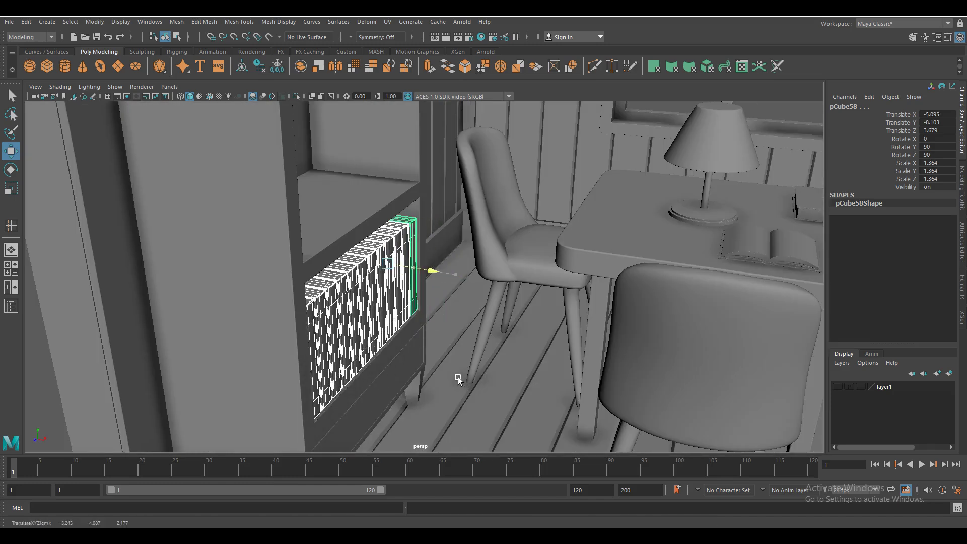
{"action": "scroll", "coordinate": [409, 377], "scroll_direction": "down", "scroll_amount": 5}
{"action": "mouse_move", "coordinate": [367, 388]}
{"action": "left_mouse_down", "text": "alt"}
{"action": "mouse_move", "coordinate": [298, 358]}
{"action": "mouse_move", "coordinate": [324, 355]}
{"action": "left_mouse_up", "text": "alt"}
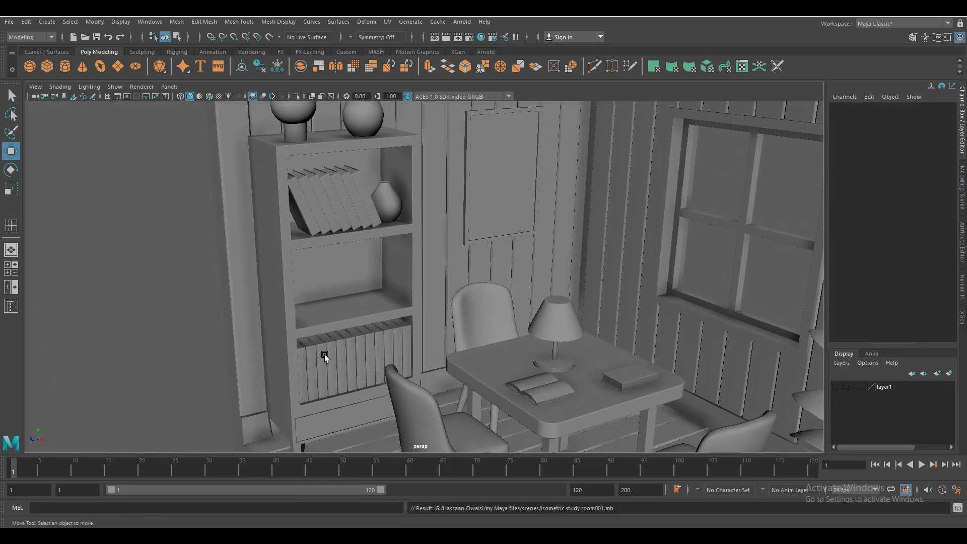
- Select two books on the bottom shelf and clone them up to the higher shelf
{"action": "scroll", "coordinate": [415, 330], "scroll_direction": "up", "scroll_amount": 3}
{"action": "left_click_drag", "start_coordinate": [416, 330], "coordinate": [365, 320], "text": "alt"}
{"action": "scroll", "coordinate": [365, 320], "scroll_direction": "up", "scroll_amount": 3}
{"action": "scroll", "coordinate": [327, 267], "scroll_direction": "up", "scroll_amount": 3}
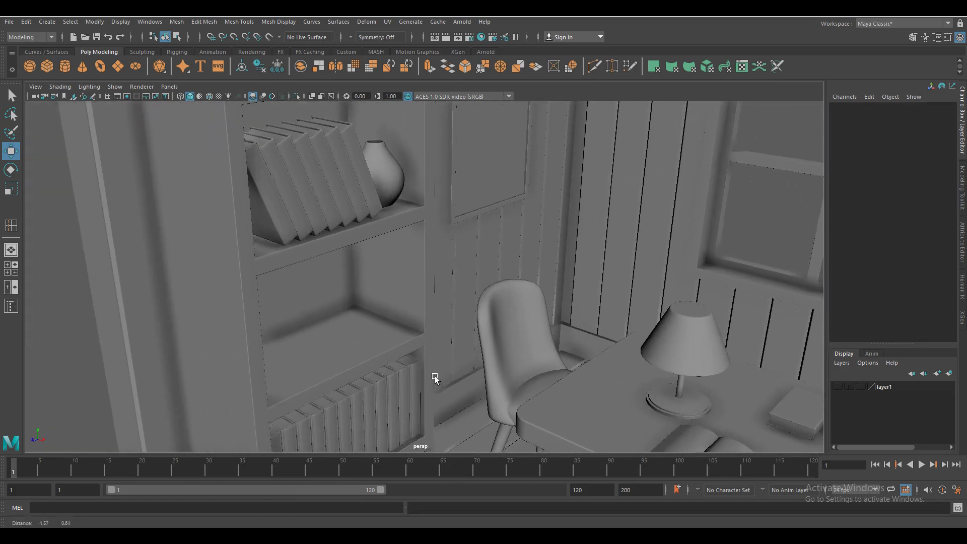
{"action": "scroll", "coordinate": [290, 217], "scroll_direction": "up", "scroll_amount": 2}
{"action": "left_click_drag", "start_coordinate": [289, 217], "coordinate": [277, 361], "text": "alt"}
{"action": "left_click", "coordinate": [284, 360]}
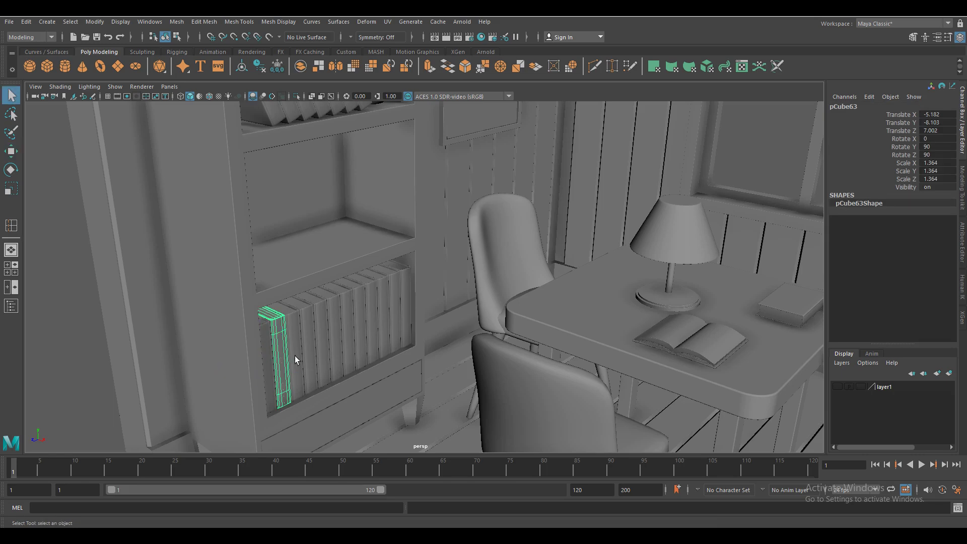
{"action": "left_click", "coordinate": [338, 341]}
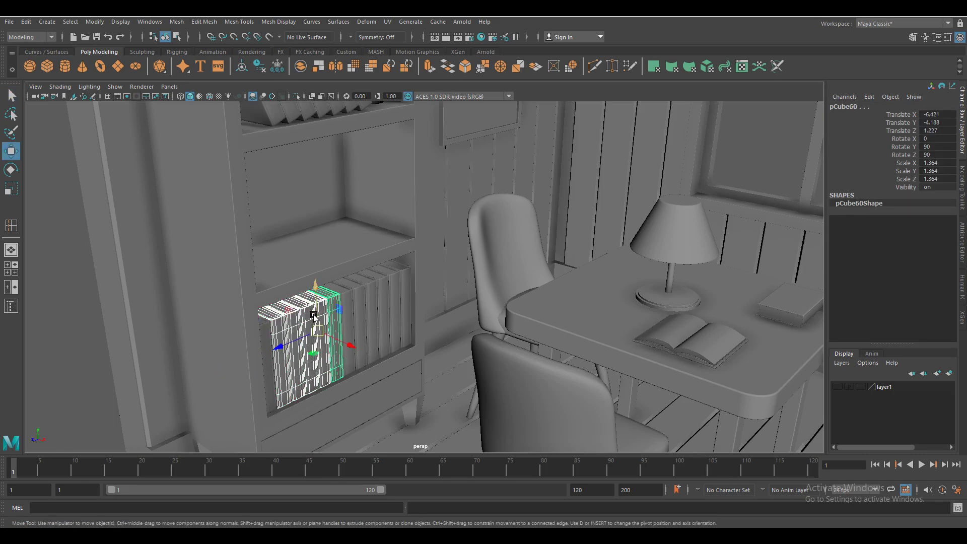
{"action": "mouse_move", "coordinate": [314, 316]}
{"action": "left_mouse_down", "text": "shift"}
{"action": "mouse_move", "coordinate": [314, 261]}
{"action": "mouse_move", "coordinate": [238, 358]}
{"action": "left_mouse_up", "text": "shift"}
- Combine the cloned books into one object and lower the stack onto the shelf
{"action": "scroll", "coordinate": [262, 362], "scroll_direction": "up", "scroll_amount": 3}
{"action": "key", "text": "e"}
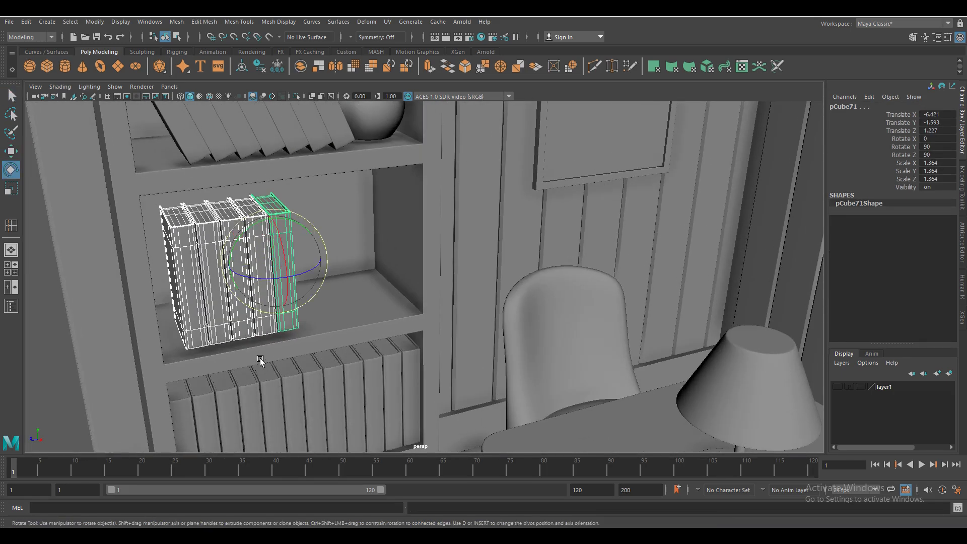
{"action": "mouse_move", "coordinate": [285, 297]}
{"action": "left_mouse_down"}
{"action": "mouse_move", "coordinate": [242, 282]}
{"action": "mouse_move", "coordinate": [237, 262]}
{"action": "left_mouse_up"}
{"action": "key", "text": "ctrl+z"}
{"action": "left_click", "coordinate": [176, 21]}
{"action": "left_click", "coordinate": [194, 57]}
{"action": "key", "text": "w"}
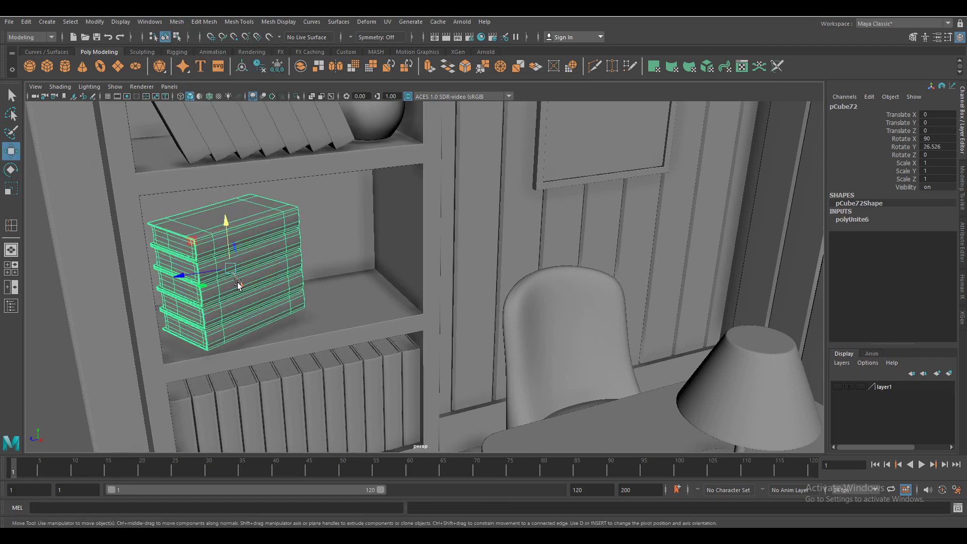
{"action": "middle_click_drag", "start_coordinate": [238, 285], "coordinate": [237, 292]}
{"action": "key", "text": "f"}
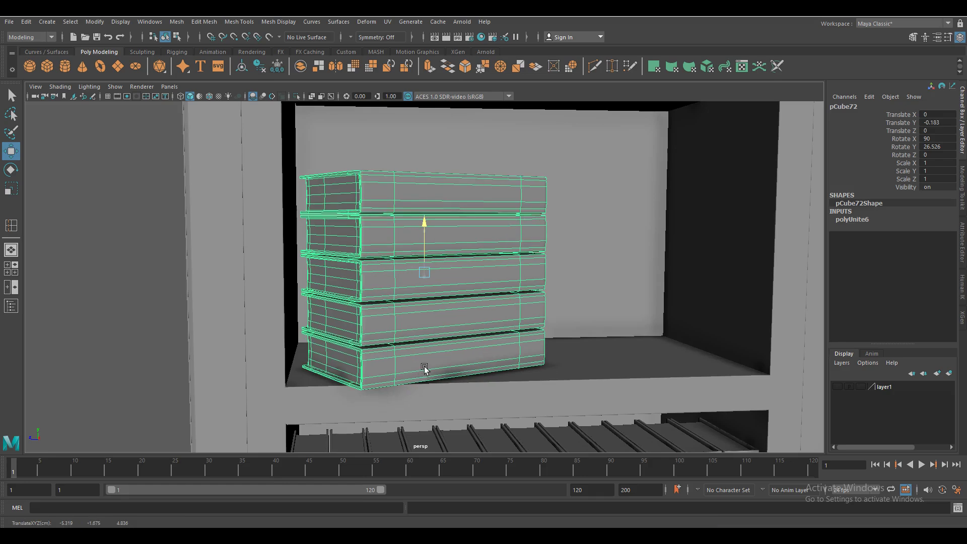
{"action": "left_click_drag", "start_coordinate": [424, 370], "coordinate": [302, 327], "text": "alt"}
- Separate the stack into individual books with smooth display and select them top to bottom
{"action": "left_click", "coordinate": [176, 22]}
{"action": "left_click", "coordinate": [197, 69]}
{"action": "key", "text": "3"}
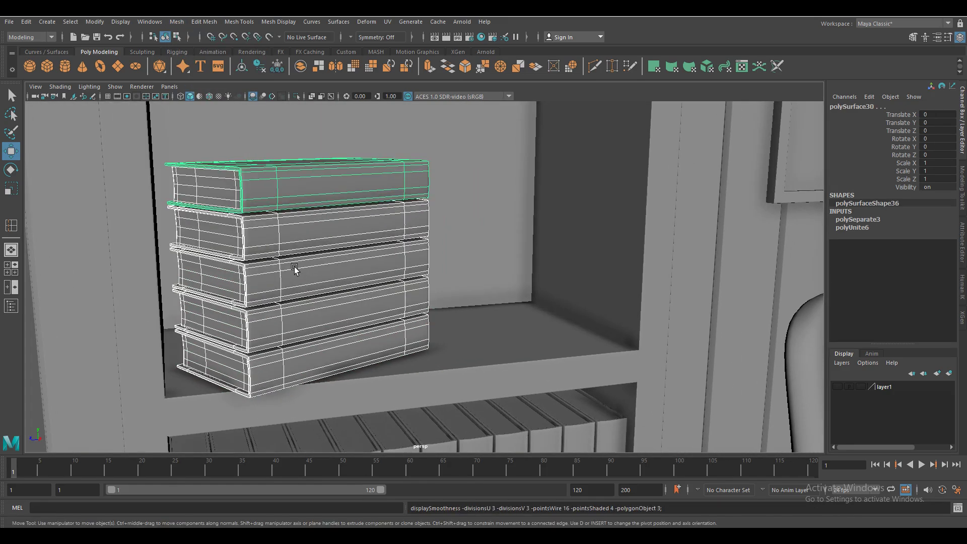
{"action": "left_click", "coordinate": [250, 196]}
{"action": "left_click", "coordinate": [176, 21]}
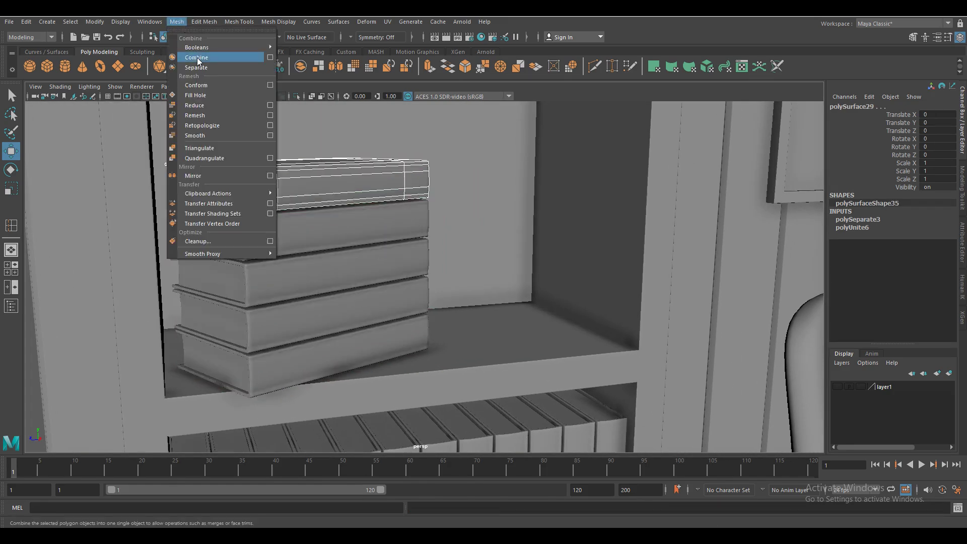
{"action": "left_click", "coordinate": [229, 235]}
{"action": "left_click", "coordinate": [262, 274]}
{"action": "left_click", "coordinate": [176, 22]}
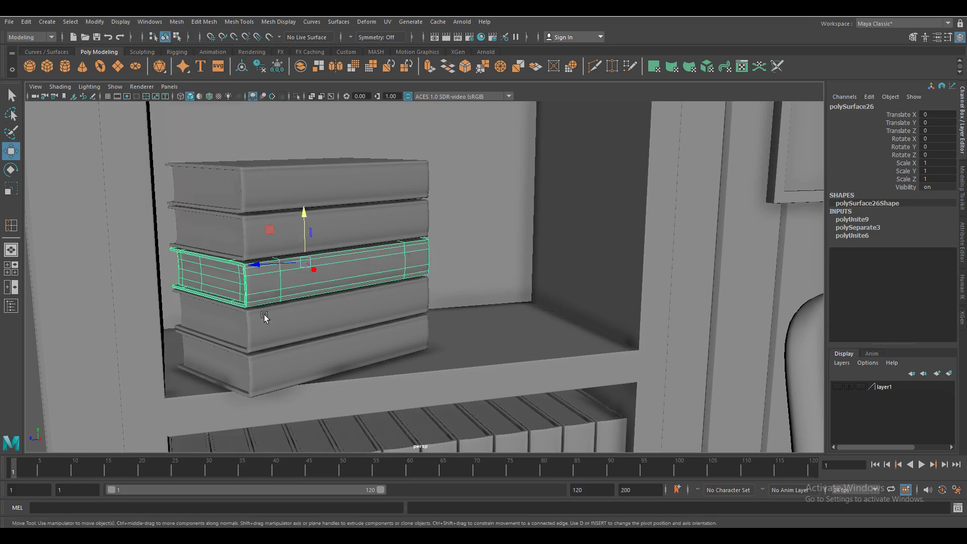
{"action": "left_click", "coordinate": [262, 318]}
- Recombine the selected books and tilt the combined stack slightly
{"action": "left_click", "coordinate": [176, 22]}
{"action": "left_click", "coordinate": [259, 389]}
{"action": "left_click", "coordinate": [176, 21]}
{"action": "left_click", "coordinate": [191, 41]}
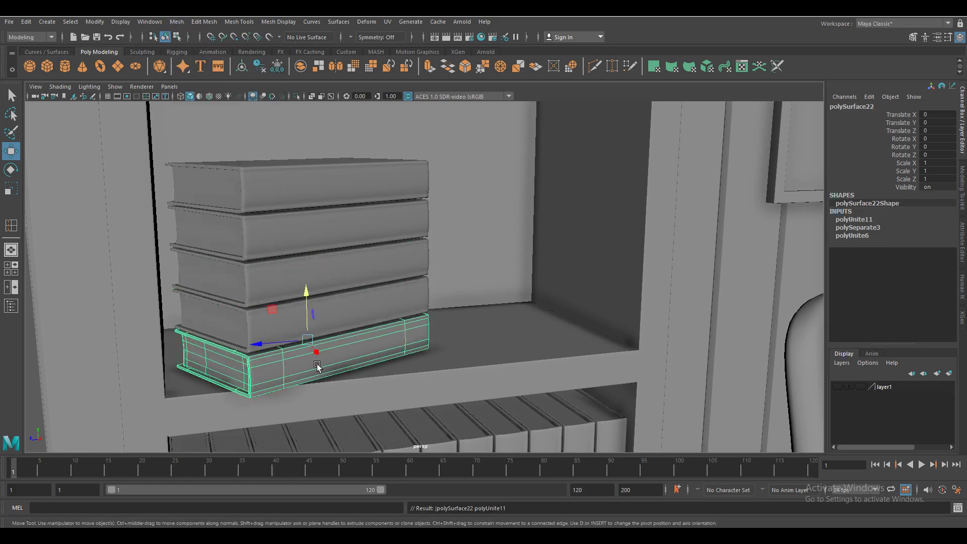
{"action": "key", "text": "e"}
{"action": "mouse_move", "coordinate": [318, 356]}
{"action": "left_mouse_down"}
{"action": "mouse_move", "coordinate": [249, 290]}
{"action": "mouse_move", "coordinate": [231, 249]}
{"action": "left_mouse_up"}
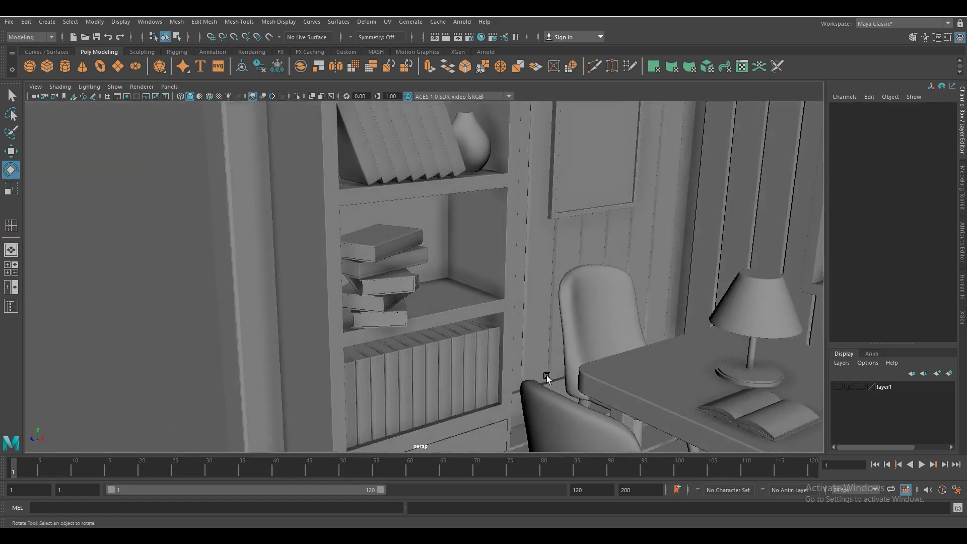
- Duplicate the book stack and slide the copy along the shelf beside the first
{"action": "middle_click_drag", "start_coordinate": [548, 379], "coordinate": [234, 346]}
{"action": "left_click", "coordinate": [217, 327]}
{"action": "key", "text": "q"}
{"action": "left_click", "coordinate": [227, 282], "text": "shift"}
{"action": "left_click", "coordinate": [212, 231], "text": "shift"}
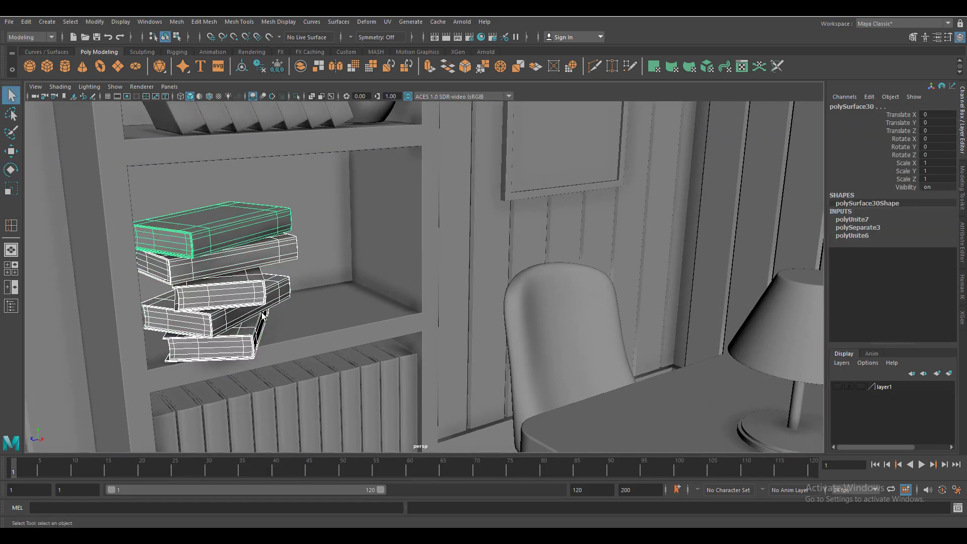
{"action": "key", "text": "ctrl+d"}
{"action": "key", "text": "w"}
{"action": "mouse_move", "coordinate": [222, 211]}
{"action": "left_mouse_down"}
{"action": "mouse_move", "coordinate": [342, 251]}
{"action": "mouse_move", "coordinate": [302, 303]}
{"action": "left_mouse_up"}
- Turn several books in the new stack so they sit askew
{"action": "scroll", "coordinate": [317, 357], "scroll_direction": "up", "scroll_amount": 3}
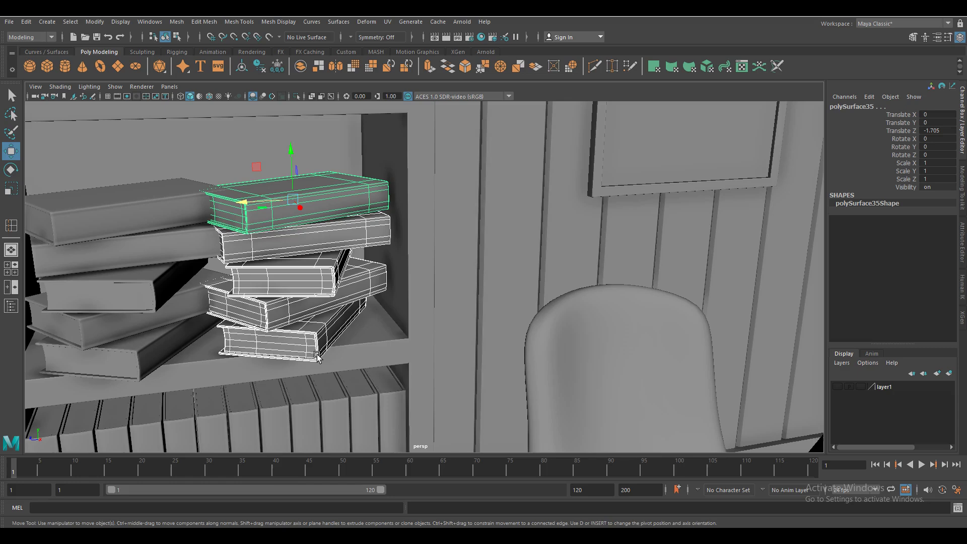
{"action": "key", "text": "e"}
{"action": "mouse_move", "coordinate": [302, 202]}
{"action": "left_mouse_down"}
{"action": "mouse_move", "coordinate": [332, 212]}
{"action": "mouse_move", "coordinate": [312, 262]}
{"action": "mouse_move", "coordinate": [352, 279]}
{"action": "left_mouse_up"}
{"action": "left_click", "coordinate": [337, 315]}
{"action": "left_click", "coordinate": [328, 248]}
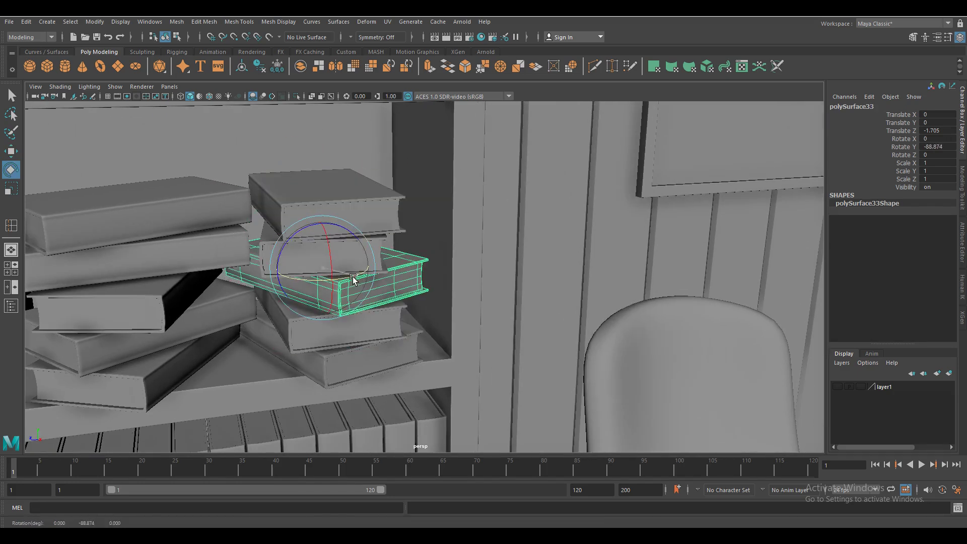
{"action": "scroll", "coordinate": [352, 278], "scroll_direction": "down", "scroll_amount": 5}
{"action": "left_click_drag", "start_coordinate": [248, 391], "coordinate": [371, 345], "text": "alt"}
- Lift one book onto the top of the new stack and turn it
{"action": "left_click", "coordinate": [360, 282]}
{"action": "key", "text": "w"}
{"action": "left_click_drag", "start_coordinate": [362, 252], "coordinate": [362, 169]}
{"action": "scroll", "coordinate": [406, 347], "scroll_direction": "up", "scroll_amount": 8}
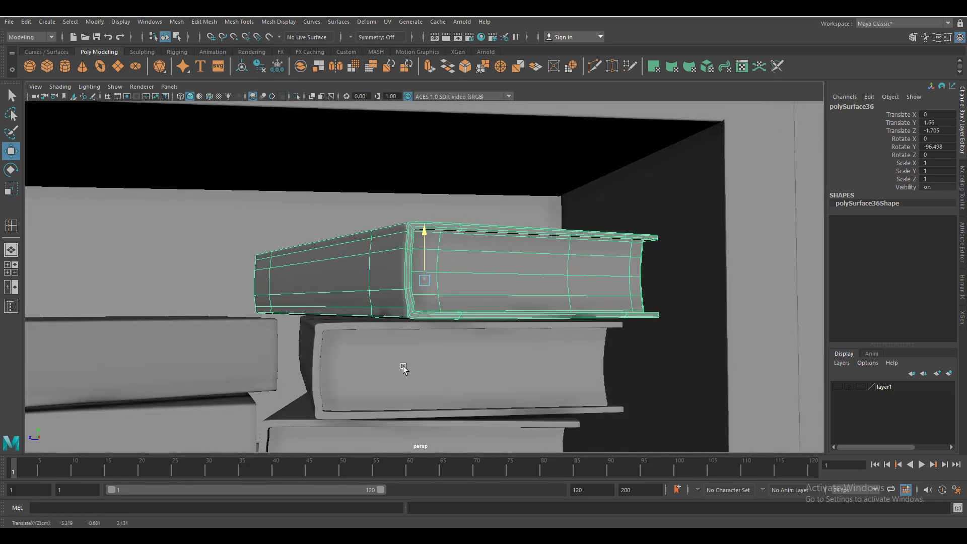
{"action": "scroll", "coordinate": [403, 369], "scroll_direction": "down", "scroll_amount": 5}
{"action": "key", "text": "e"}
{"action": "left_click_drag", "start_coordinate": [403, 371], "coordinate": [433, 307], "text": "alt"}
{"action": "scroll", "coordinate": [325, 385], "scroll_direction": "down", "scroll_amount": 4}
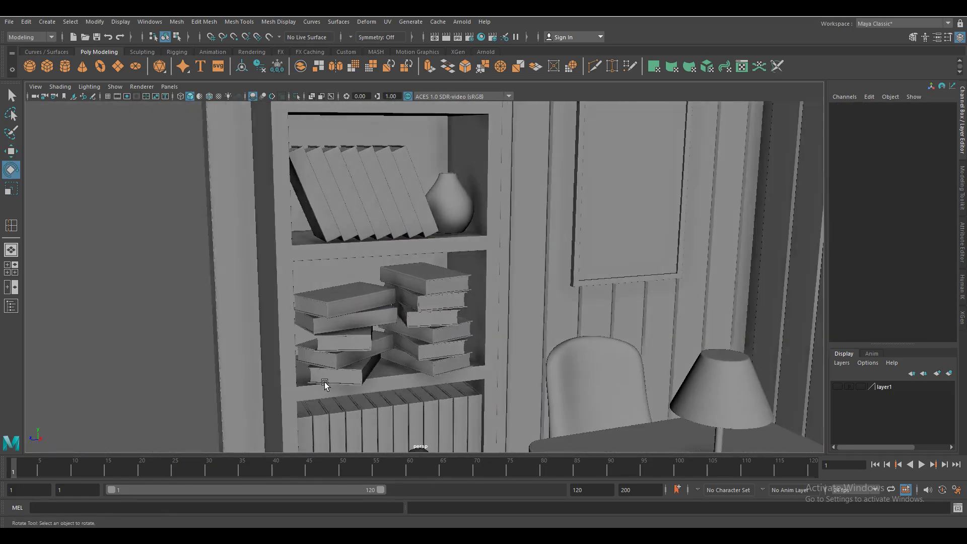
{"action": "scroll", "coordinate": [325, 384], "scroll_direction": "down", "scroll_amount": 6}
{"action": "scroll", "coordinate": [430, 399], "scroll_direction": "up", "scroll_amount": 2}
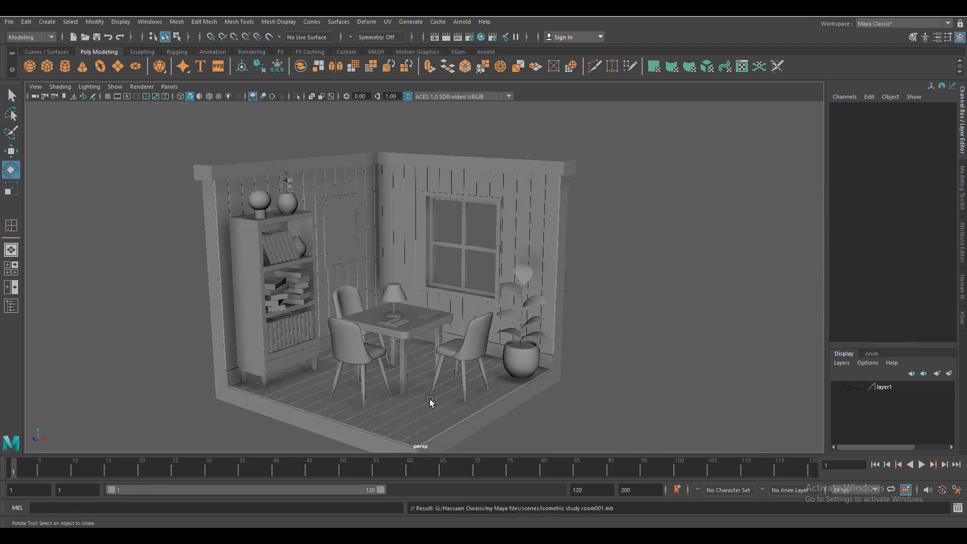
- Slide the closed book from beside the lamp to the table's left side
{"action": "scroll", "coordinate": [431, 399], "scroll_direction": "up", "scroll_amount": 3}
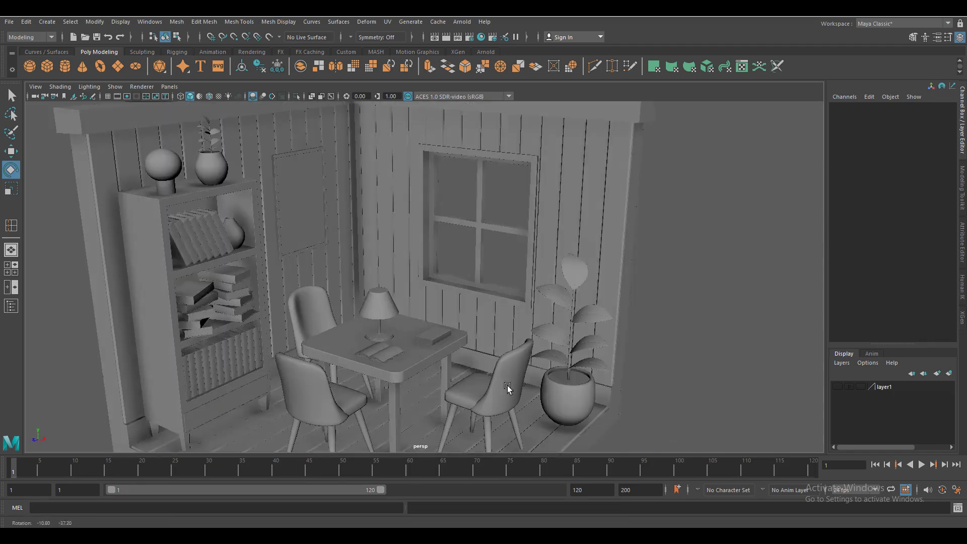
{"action": "scroll", "coordinate": [507, 385], "scroll_direction": "up", "scroll_amount": 3}
{"action": "left_click", "coordinate": [366, 351]}
{"action": "key", "text": "w"}
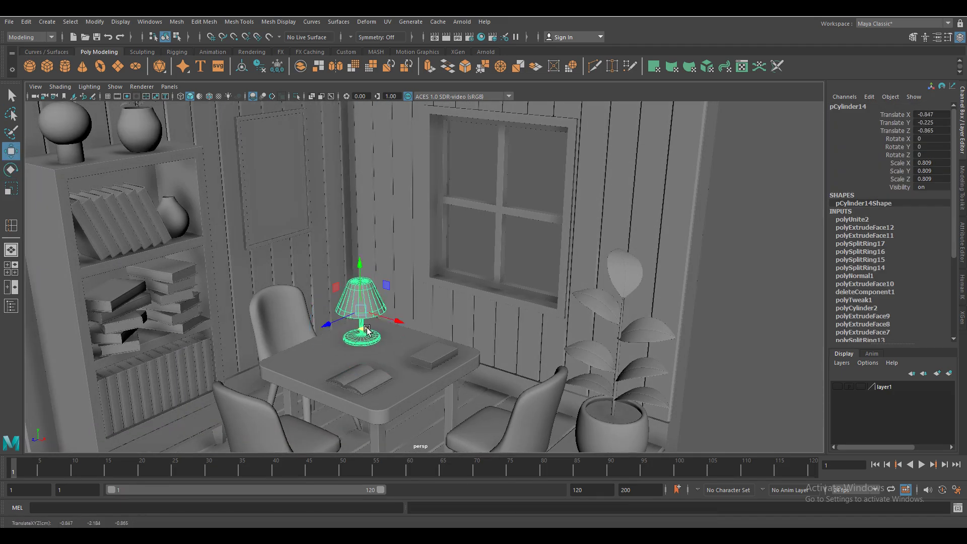
{"action": "left_click", "coordinate": [437, 353]}
{"action": "left_click_drag", "start_coordinate": [445, 374], "coordinate": [323, 380]}
{"action": "scroll", "coordinate": [397, 415], "scroll_direction": "down", "scroll_amount": 5}
- Save the scene with Ctrl+S
{"action": "key", "text": "ctrl+s"}
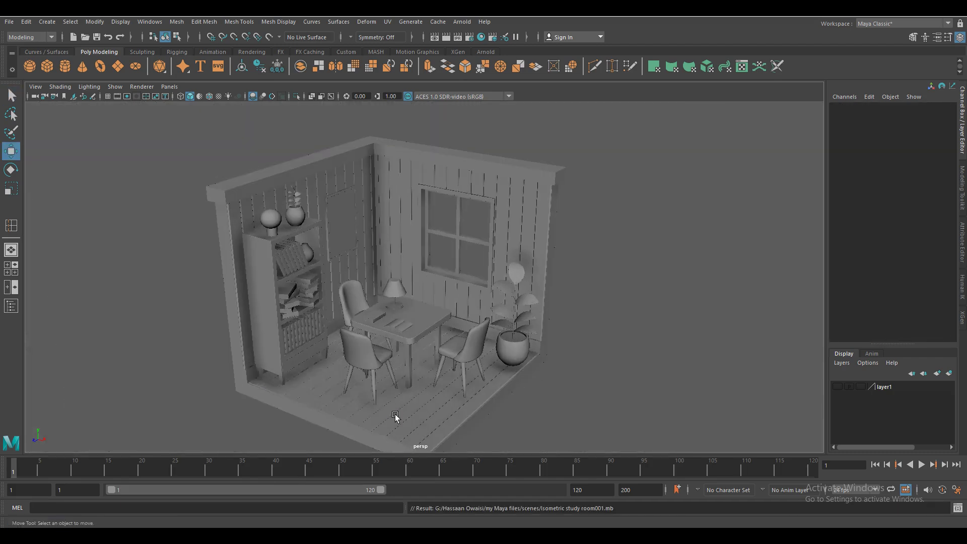
{"action": "scroll", "coordinate": [395, 414], "scroll_direction": "up", "scroll_amount": 5}
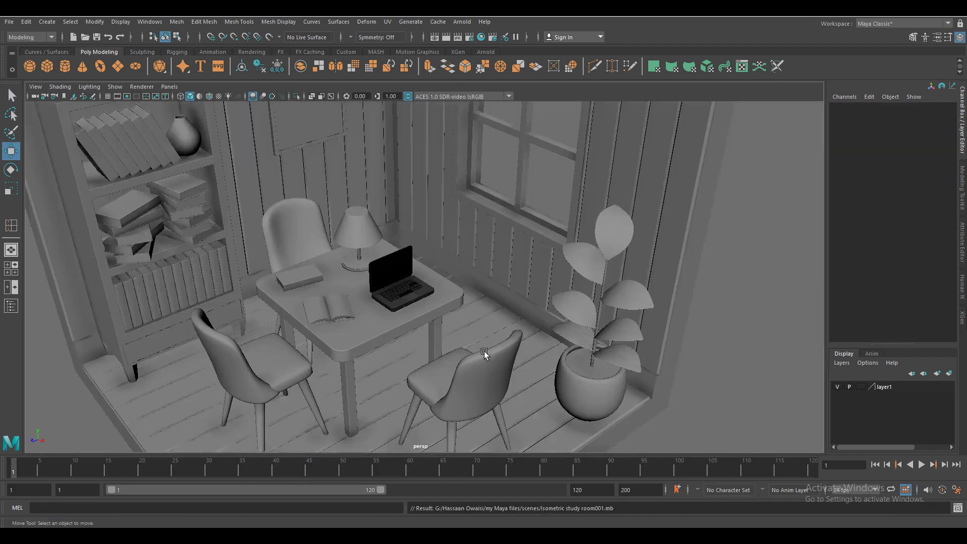
{"action": "left_click_drag", "start_coordinate": [395, 414], "coordinate": [445, 326], "text": "alt"}
- Turn the new cylinder on its side and scale it into a long, thin curtain rod
{"action": "left_click", "coordinate": [322, 343]}
{"action": "key", "text": "e"}
{"action": "left_click_drag", "start_coordinate": [355, 303], "coordinate": [378, 365]}
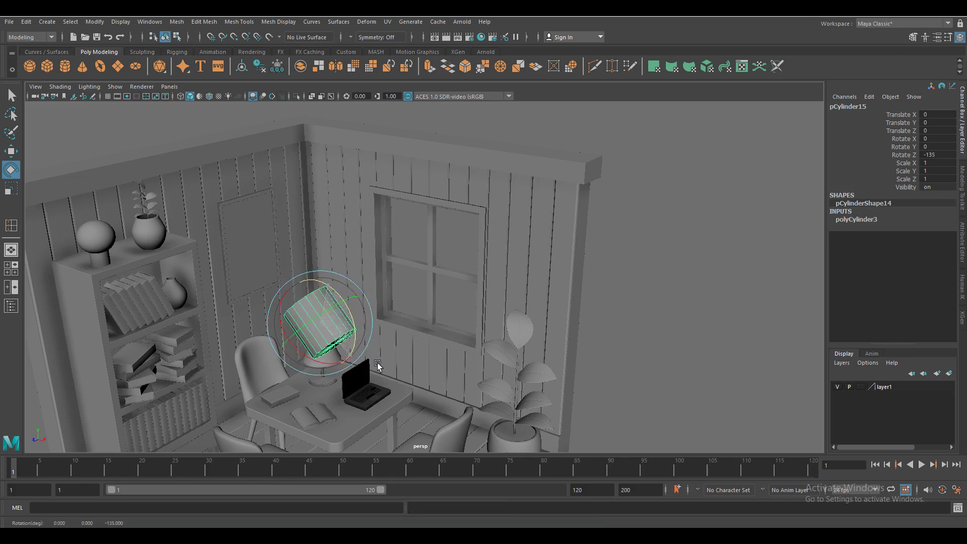
{"action": "left_click", "coordinate": [937, 37]}
{"action": "key", "text": "r"}
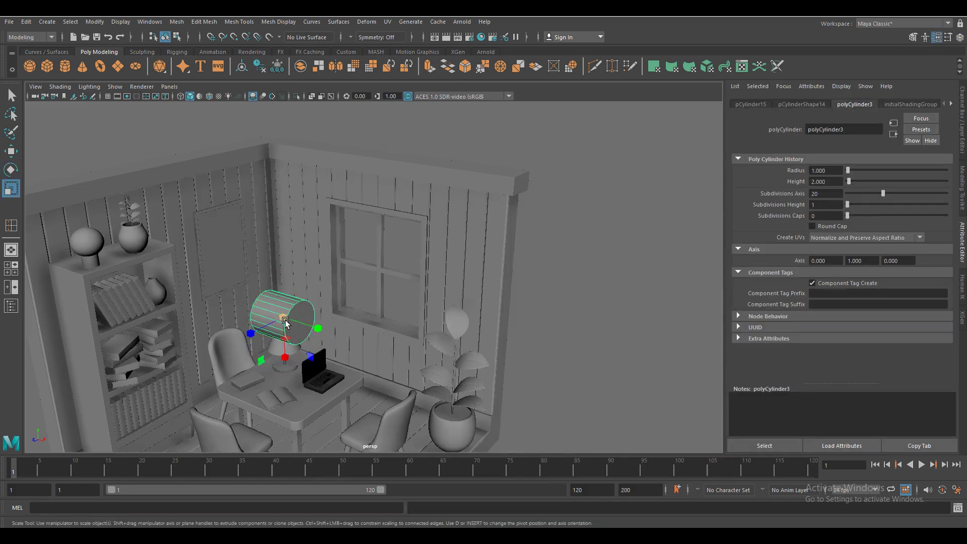
{"action": "mouse_move", "coordinate": [283, 317]}
{"action": "left_mouse_down"}
{"action": "mouse_move", "coordinate": [293, 318]}
{"action": "mouse_move", "coordinate": [174, 325]}
{"action": "left_mouse_up"}
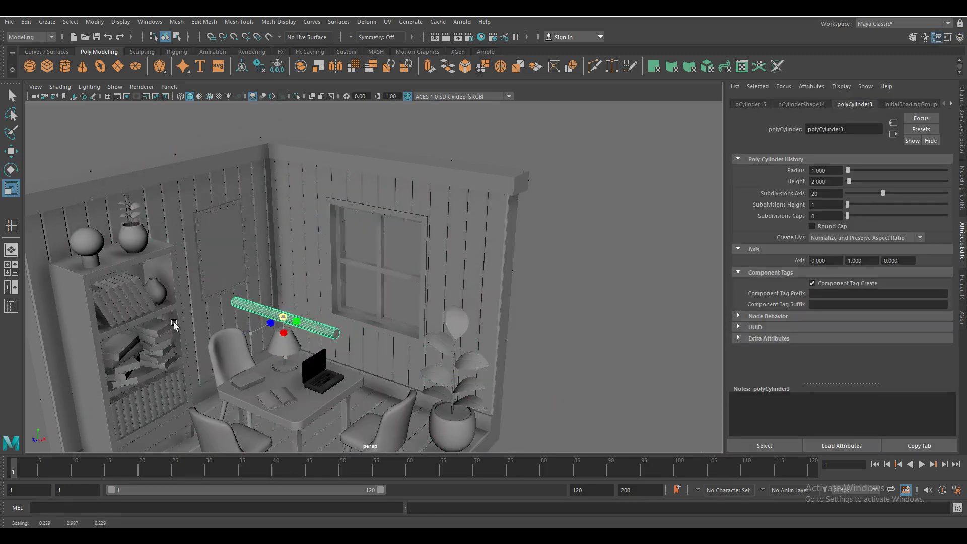
{"action": "left_click_drag", "start_coordinate": [279, 302], "coordinate": [302, 282]}
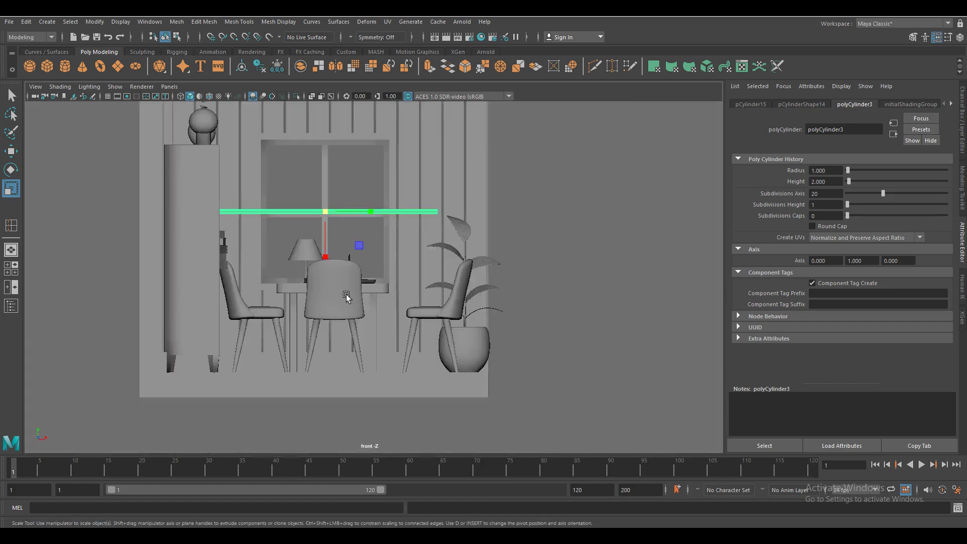
{"action": "key", "text": "w"}
{"action": "scroll", "coordinate": [430, 341], "scroll_direction": "up", "scroll_amount": 2}
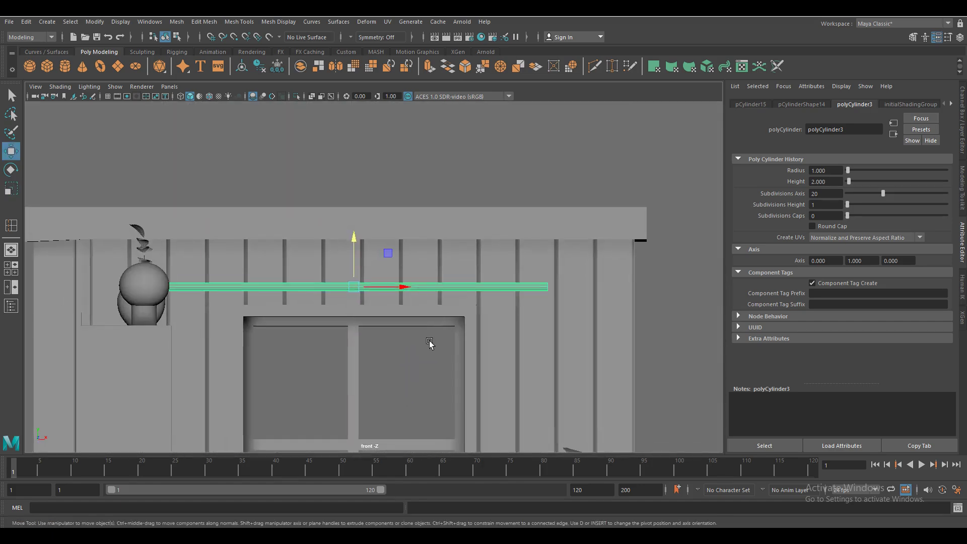
{"action": "scroll", "coordinate": [356, 298], "scroll_direction": "up", "scroll_amount": 2}
{"action": "key", "text": "r"}
{"action": "left_click_drag", "start_coordinate": [311, 296], "coordinate": [387, 306]}
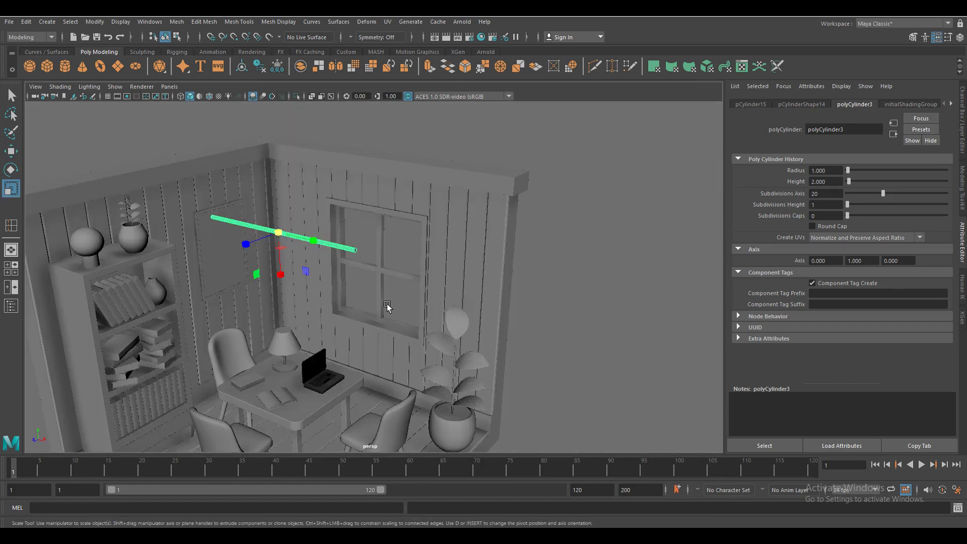
- Duplicate the rod into an end cap at its right end and flare the cap's ends
{"action": "key", "text": "ctrl+d"}
{"action": "key", "text": "f"}
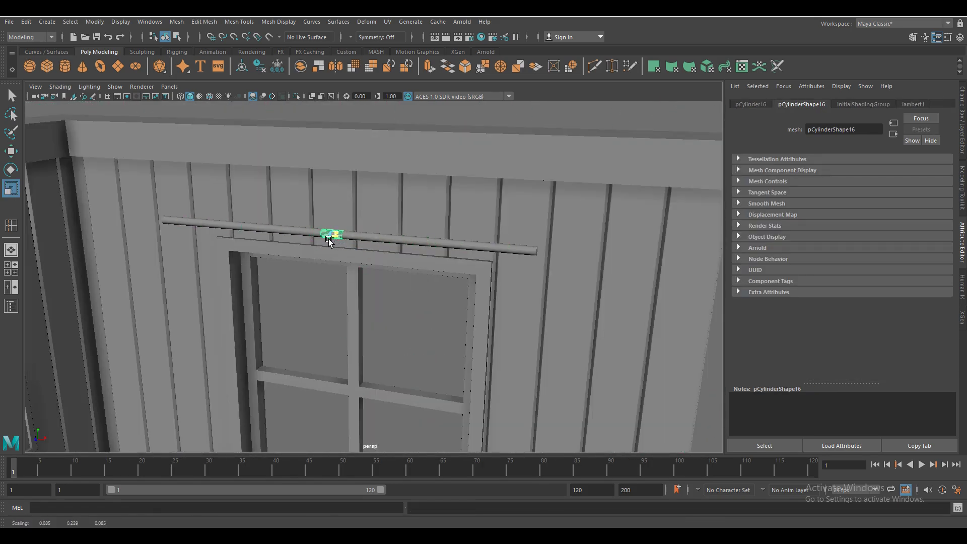
{"action": "key", "text": "w"}
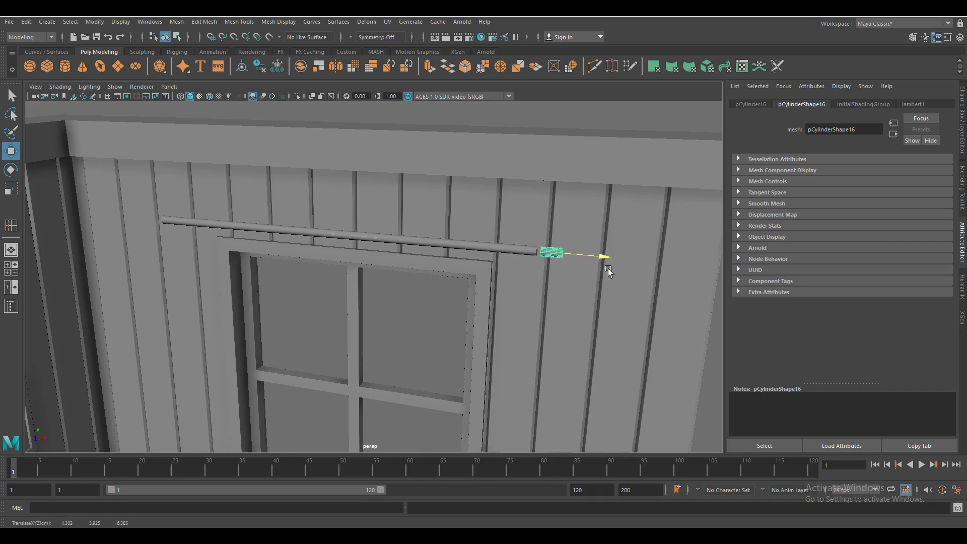
{"action": "key", "text": "f"}
{"action": "right_click_drag", "start_coordinate": [421, 270], "coordinate": [388, 277]}
{"action": "left_click_drag", "start_coordinate": [478, 216], "coordinate": [428, 352]}
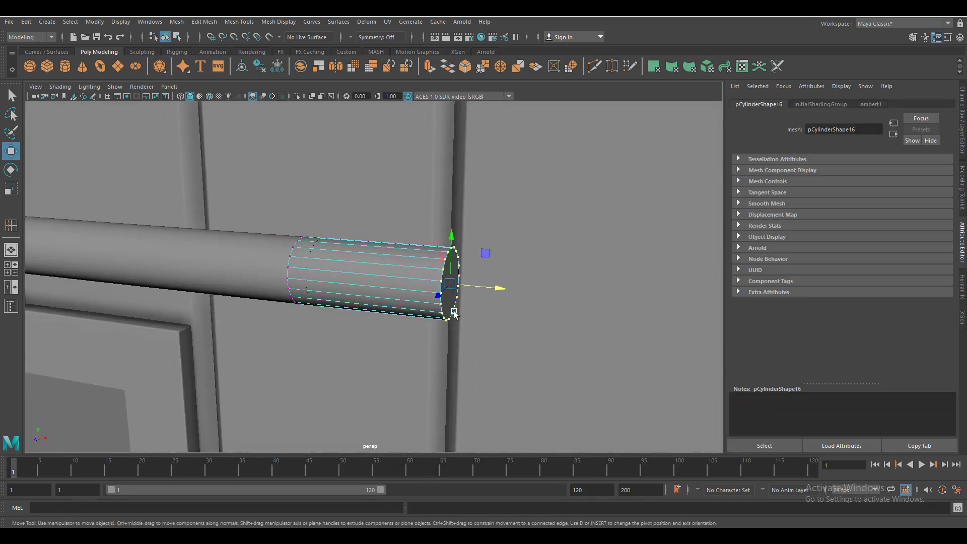
{"action": "key", "text": "r"}
{"action": "mouse_move", "coordinate": [454, 289]}
{"action": "left_mouse_down"}
{"action": "mouse_move", "coordinate": [503, 303]}
{"action": "mouse_move", "coordinate": [357, 347]}
{"action": "left_mouse_up"}
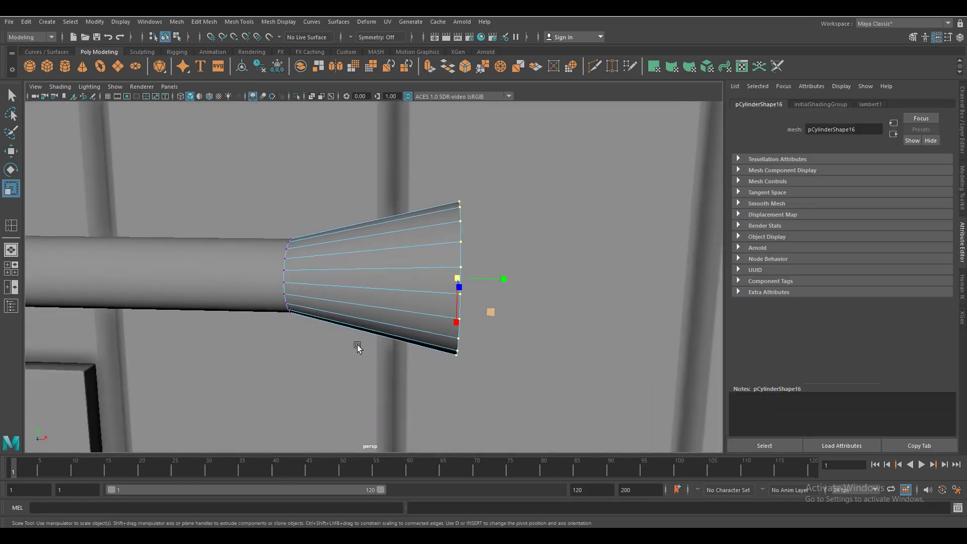
{"action": "left_click_drag", "start_coordinate": [245, 221], "coordinate": [307, 328]}
{"action": "left_click_drag", "start_coordinate": [292, 277], "coordinate": [306, 283]}
- Select the cone-shaped end cap and bevel its edges
{"action": "mouse_move", "coordinate": [459, 300]}
{"action": "left_mouse_down", "text": "alt"}
{"action": "mouse_move", "coordinate": [419, 358]}
{"action": "mouse_move", "coordinate": [357, 338]}
{"action": "mouse_move", "coordinate": [377, 335]}
{"action": "left_mouse_up", "text": "alt"}
{"action": "key", "text": "ctrl+b"}
{"action": "scroll", "coordinate": [357, 338], "scroll_direction": "down", "scroll_amount": 5}
{"action": "scroll", "coordinate": [378, 335], "scroll_direction": "up", "scroll_amount": 5}
{"action": "right_click_drag", "start_coordinate": [371, 274], "coordinate": [410, 249]}
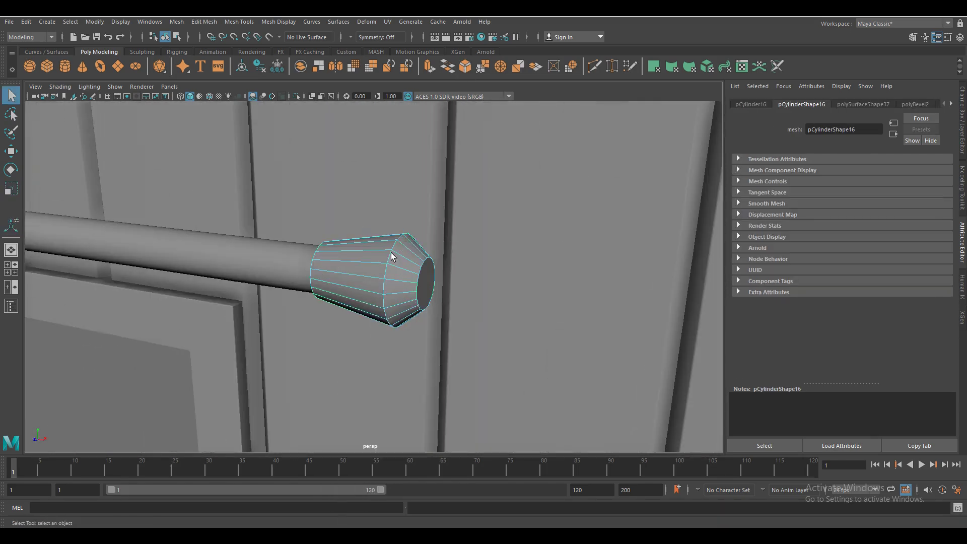
{"action": "scroll", "coordinate": [394, 257], "scroll_direction": "up", "scroll_amount": 3}
{"action": "key", "text": "F10"}
{"action": "left_click", "coordinate": [464, 69]}
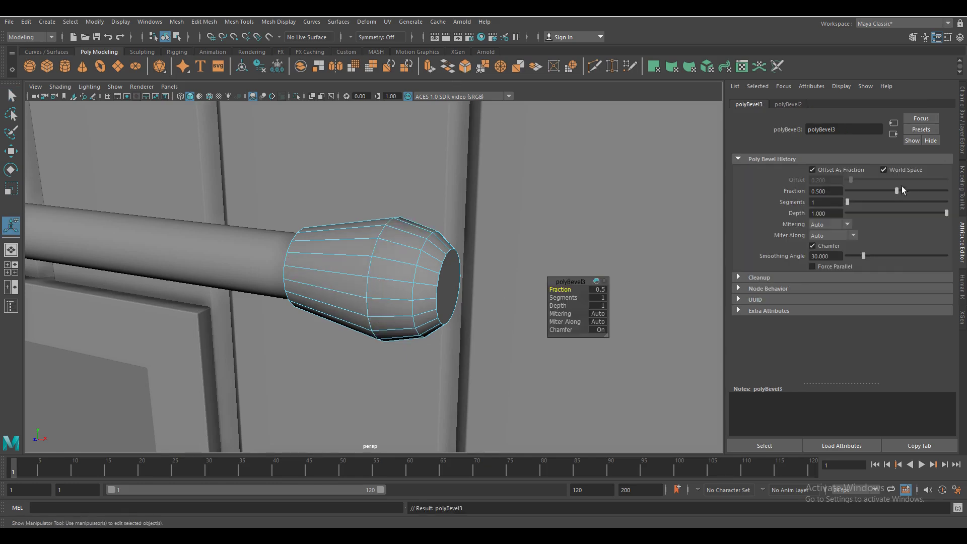
- Bevel a full edge loop on the cap to round the knob
{"action": "right_click_drag", "start_coordinate": [443, 259], "coordinate": [453, 236]}
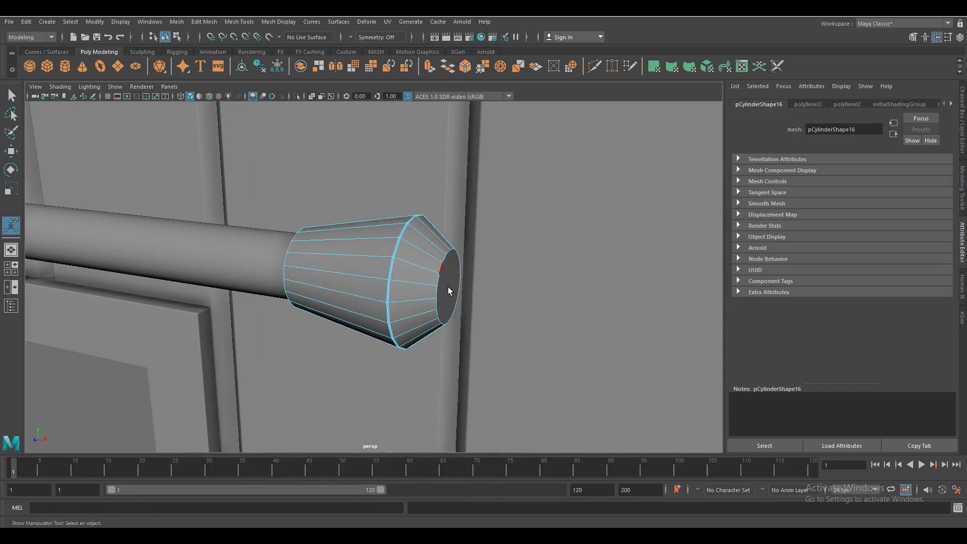
{"action": "left_click_drag", "start_coordinate": [303, 252], "coordinate": [327, 262], "text": "alt"}
{"action": "key", "text": "F10"}
{"action": "double_click", "coordinate": [298, 292]}
{"action": "key", "text": "ctrl+b"}
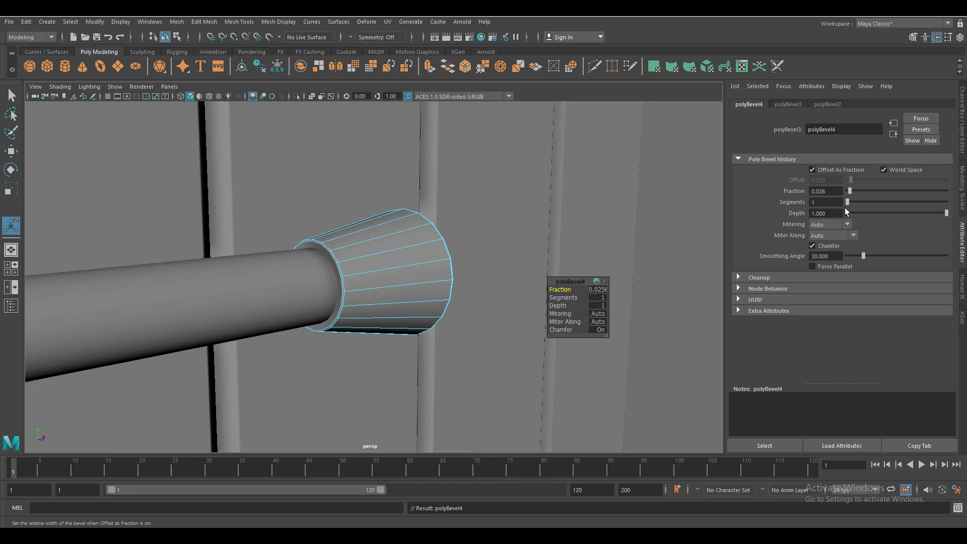
{"action": "key", "text": "q"}
{"action": "key", "text": "F8"}
{"action": "key", "text": "F10"}
- Extrude the end-cap faces in wireframe view to finish the knob shape
{"action": "left_click_drag", "start_coordinate": [353, 277], "coordinate": [346, 137], "text": "alt"}
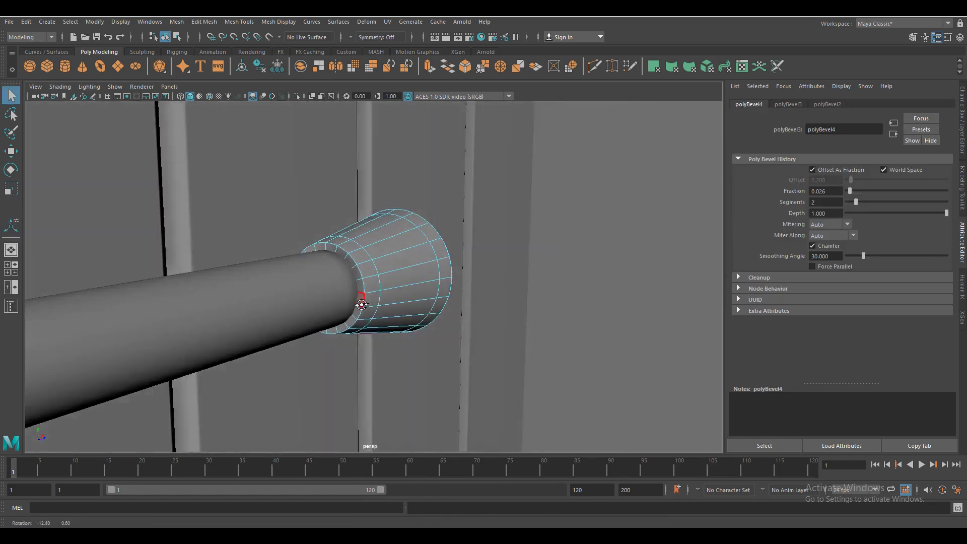
{"action": "key", "text": "4"}
{"action": "key", "text": "ctrl+e"}
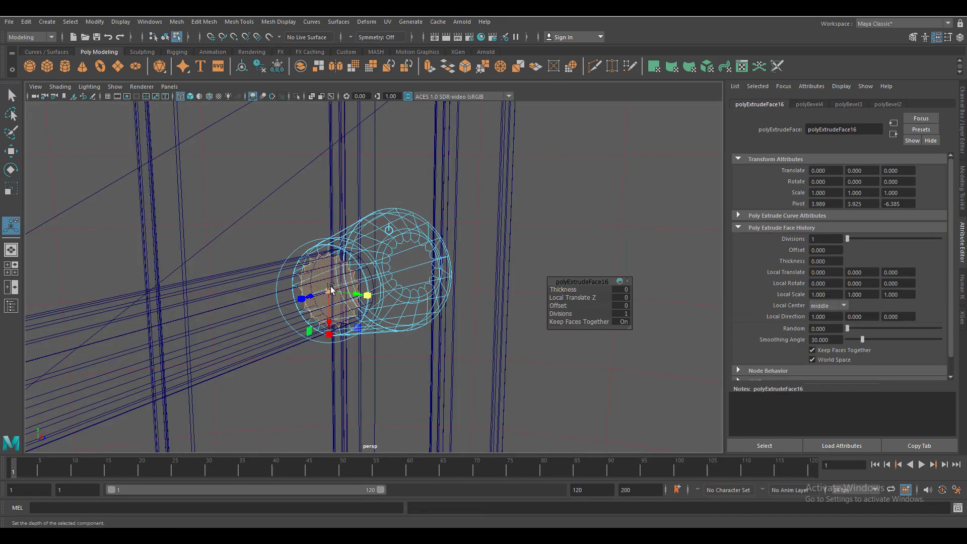
{"action": "key", "text": "F8"}
{"action": "key", "text": "5"}
{"action": "left_click", "coordinate": [480, 320]}
{"action": "mouse_move", "coordinate": [483, 319]}
{"action": "left_mouse_down", "text": "alt"}
{"action": "mouse_move", "coordinate": [392, 343]}
{"action": "mouse_move", "coordinate": [445, 317]}
{"action": "left_mouse_up", "text": "alt"}
{"action": "scroll", "coordinate": [445, 317], "scroll_direction": "up", "scroll_amount": 3}
- Copy the knobbed cap to the rod's other end, then raise the new plane up the wall
{"action": "left_click", "coordinate": [551, 291]}
{"action": "key", "text": "w"}
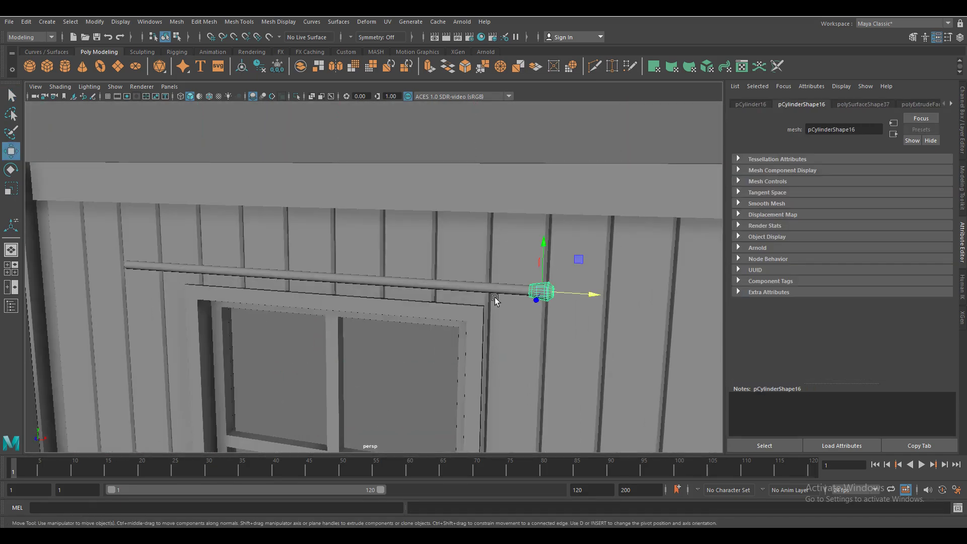
{"action": "key", "text": "ctrl+d"}
{"action": "key", "text": "e"}
{"action": "left_click_drag", "start_coordinate": [584, 264], "coordinate": [549, 247]}
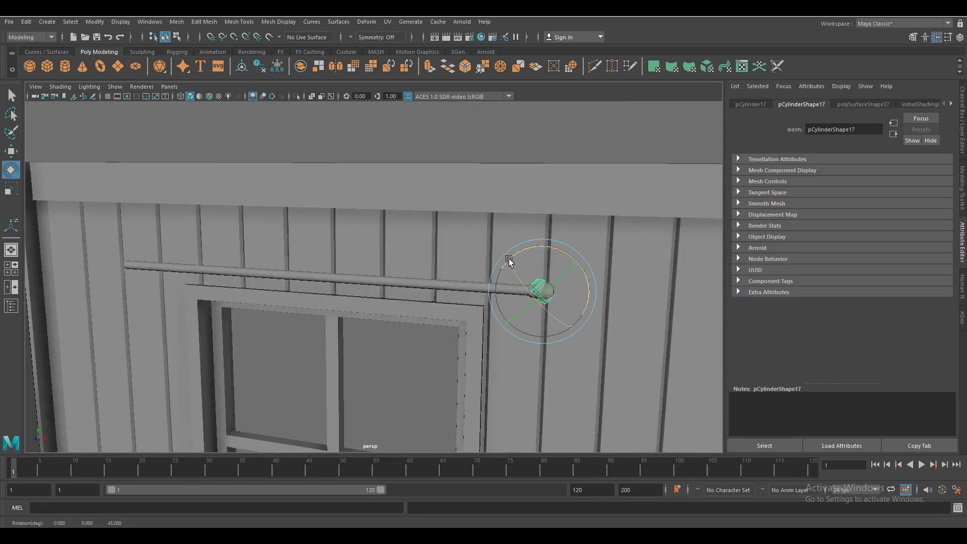
{"action": "key", "text": "w"}
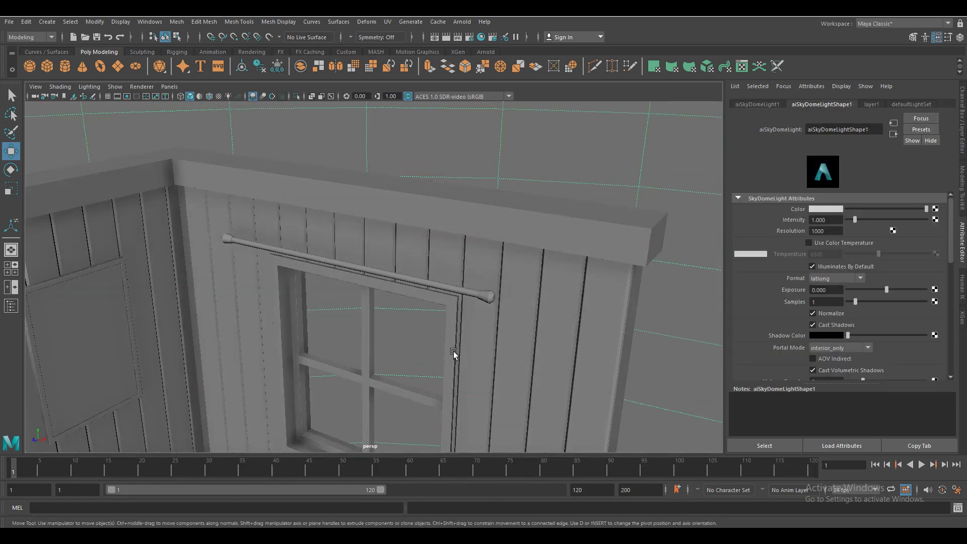
{"action": "scroll", "coordinate": [453, 354], "scroll_direction": "up", "scroll_amount": 3}
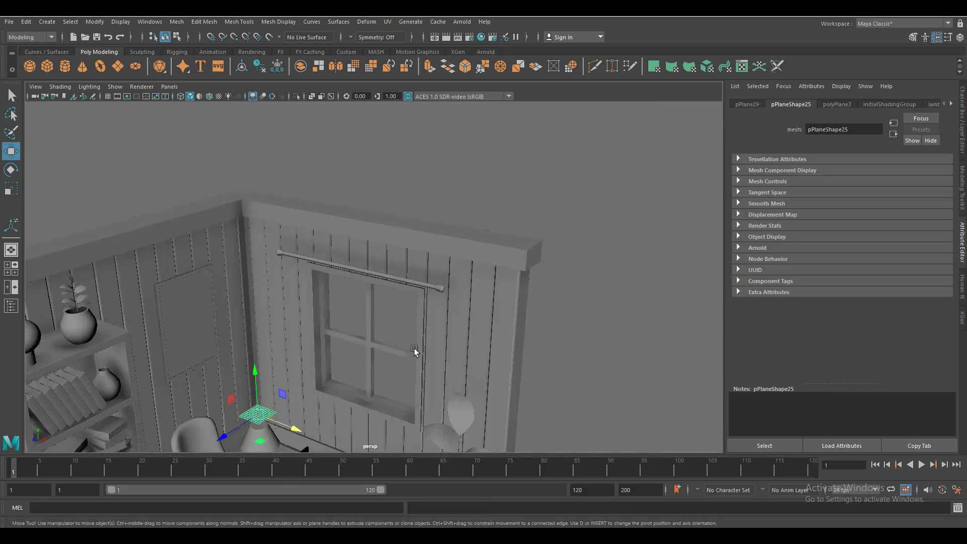
{"action": "mouse_move", "coordinate": [255, 398]}
{"action": "left_mouse_down"}
{"action": "mouse_move", "coordinate": [249, 347]}
{"action": "mouse_move", "coordinate": [323, 368]}
{"action": "left_mouse_up"}
- Set the polyPlane3 plane to 9 × 4 subdivisions
{"action": "key", "text": "e"}
{"action": "key", "text": "r"}
{"action": "left_click", "coordinate": [837, 104]}
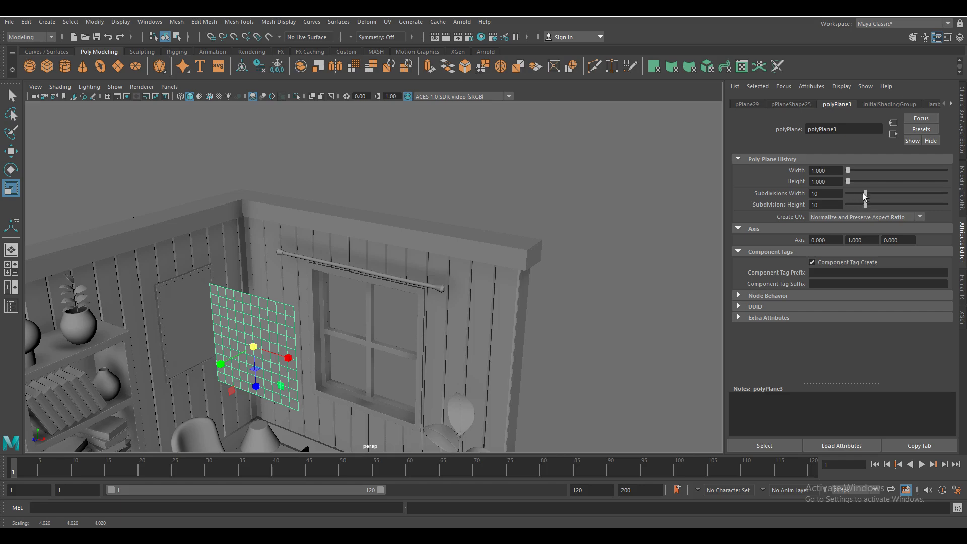
{"action": "left_click_drag", "start_coordinate": [858, 205], "coordinate": [852, 195]}
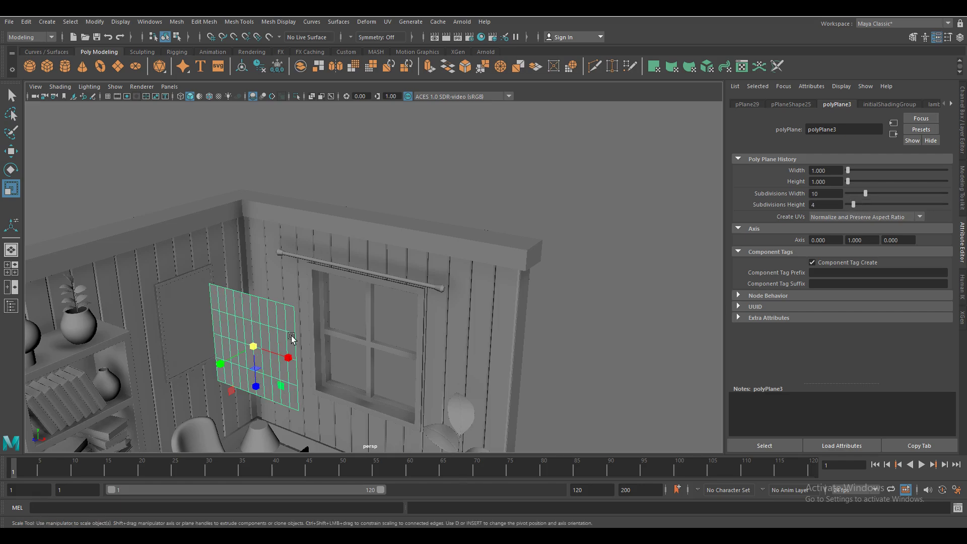
{"action": "left_click_drag", "start_coordinate": [291, 337], "coordinate": [353, 346], "text": "alt"}
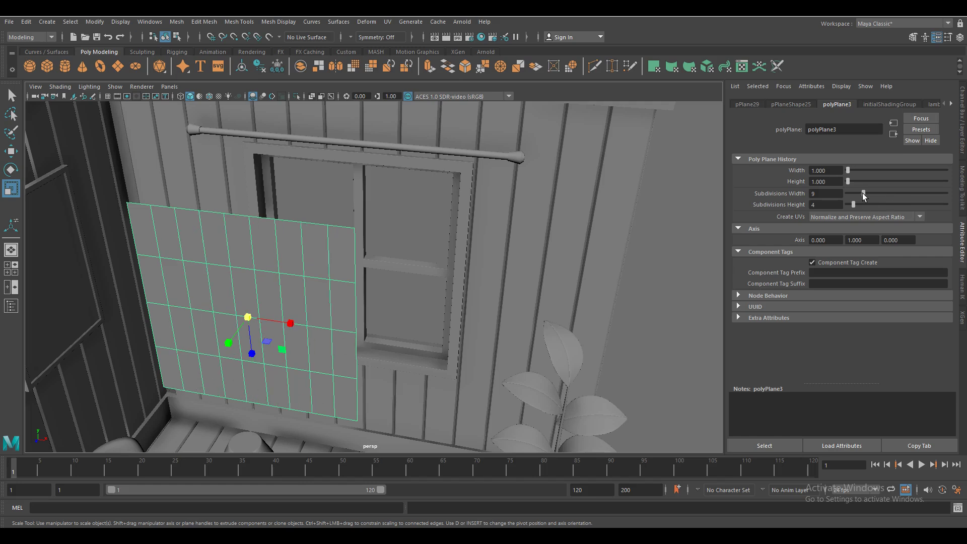
- Push alternating vertical edge loops back into pleats and preview the plane smoothed
{"action": "right_click", "coordinate": [169, 261]}
{"action": "left_click", "coordinate": [169, 252]}
{"action": "double_click", "coordinate": [168, 285]}
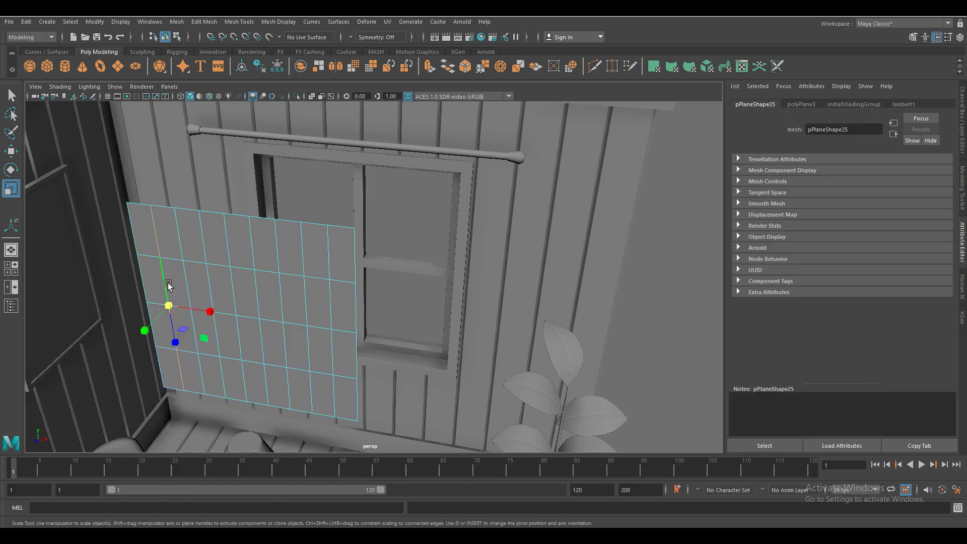
{"action": "mouse_move", "coordinate": [215, 342]}
{"action": "left_mouse_down"}
{"action": "mouse_move", "coordinate": [250, 327]}
{"action": "mouse_move", "coordinate": [315, 326]}
{"action": "mouse_move", "coordinate": [274, 345]}
{"action": "left_mouse_up"}
{"action": "key", "text": "3"}
{"action": "scroll", "coordinate": [280, 333], "scroll_direction": "down", "scroll_amount": 5}
{"action": "scroll", "coordinate": [272, 353], "scroll_direction": "up", "scroll_amount": 5}
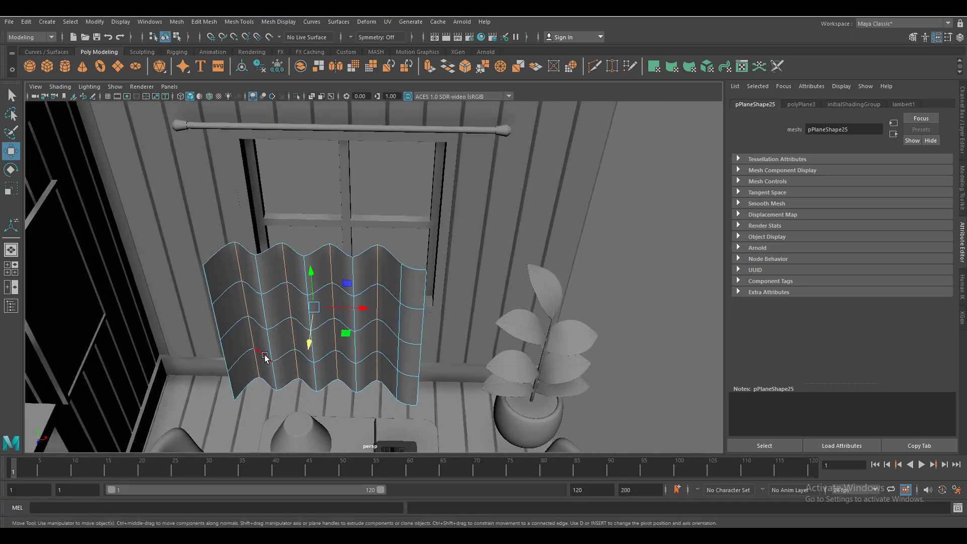
- Delete the curtain's leftmost strip
{"action": "key", "text": "q"}
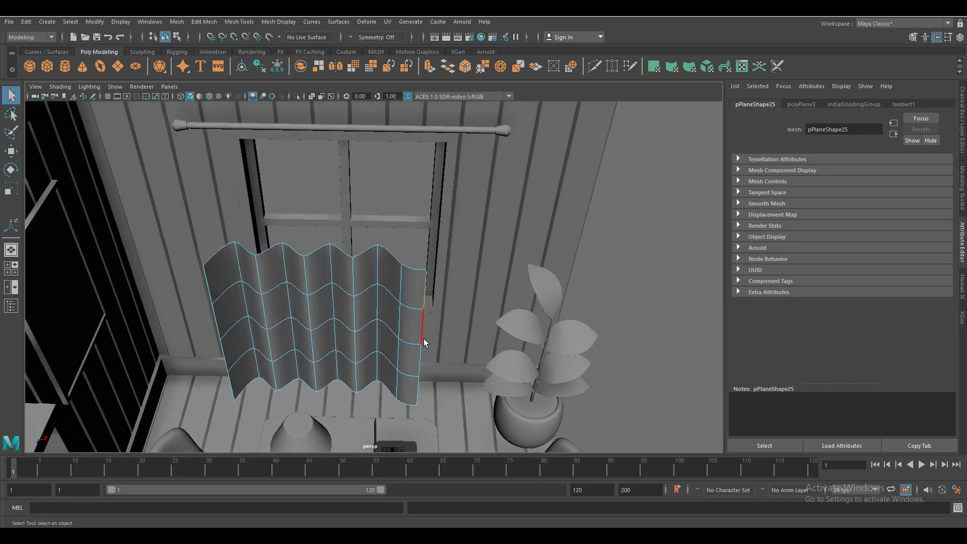
{"action": "key", "text": "w"}
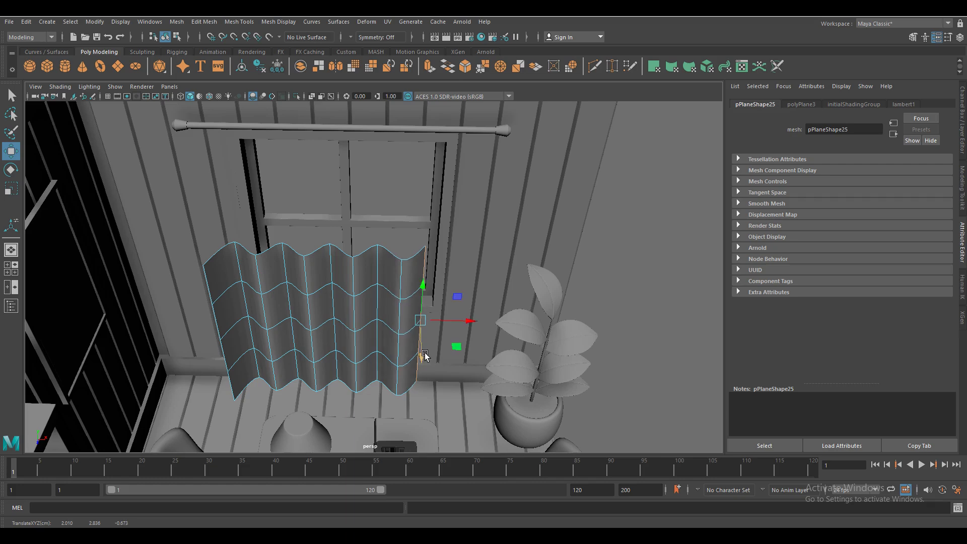
{"action": "key", "text": "1"}
{"action": "left_click_drag", "start_coordinate": [425, 354], "coordinate": [392, 356]}
{"action": "key", "text": "Delete"}
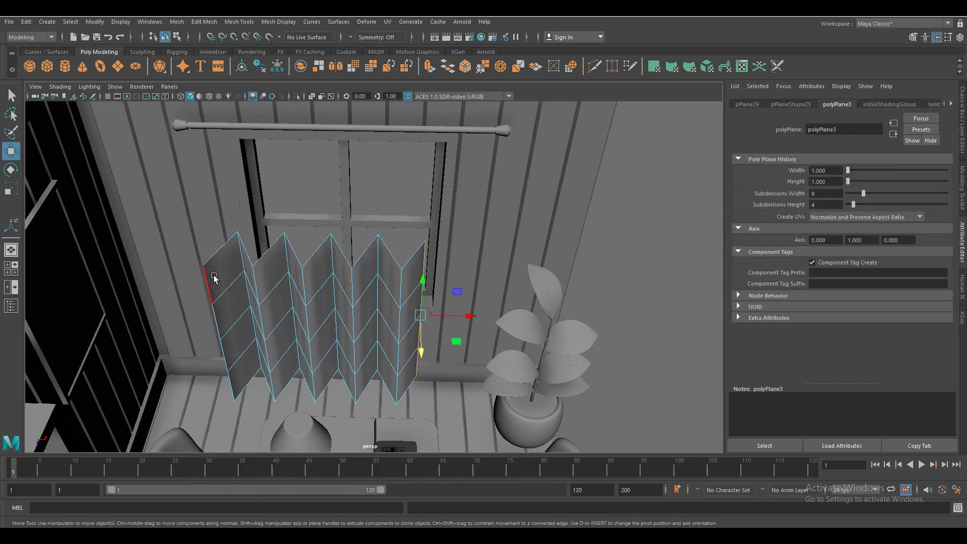
- Bevel the curtain's fold edges, raising the fraction to round them into soft pleats
{"action": "left_click", "coordinate": [376, 295]}
{"action": "left_click", "coordinate": [367, 316]}
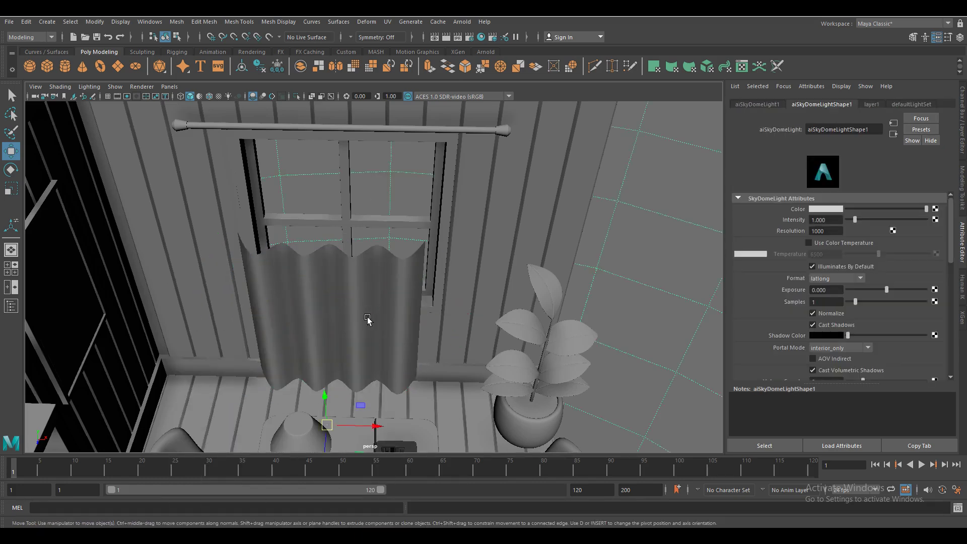
{"action": "scroll", "coordinate": [367, 316], "scroll_direction": "down", "scroll_amount": 5}
{"action": "left_click_drag", "start_coordinate": [367, 317], "coordinate": [311, 371], "text": "alt"}
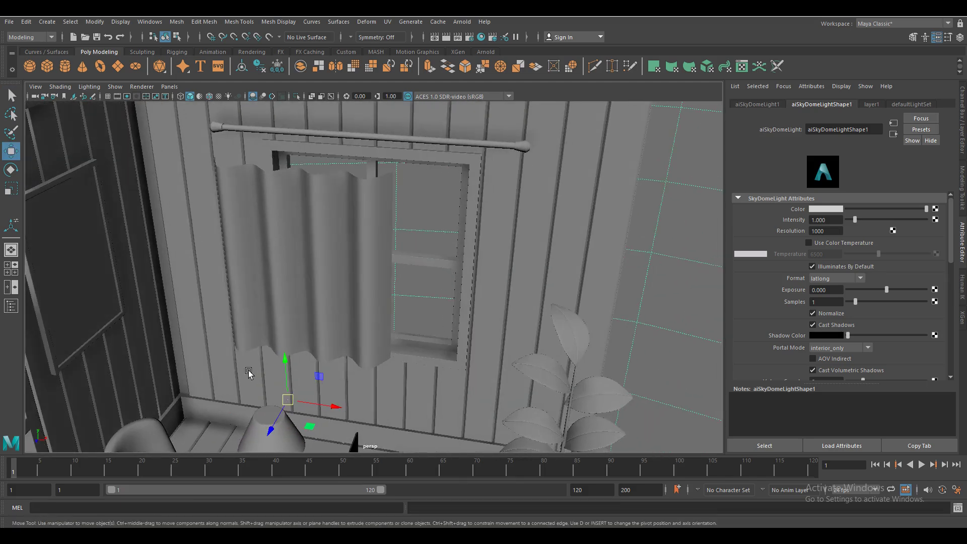
{"action": "left_click_drag", "start_coordinate": [249, 370], "coordinate": [277, 388], "text": "alt"}
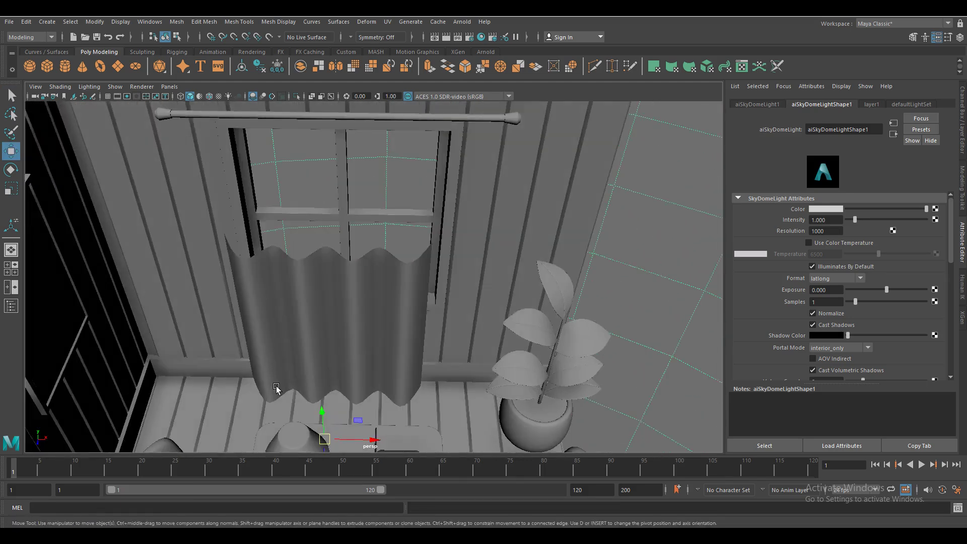
{"action": "left_click", "coordinate": [334, 352]}
{"action": "left_click_drag", "start_coordinate": [334, 352], "coordinate": [302, 327], "text": "alt"}
{"action": "mouse_move", "coordinate": [400, 261]}
{"action": "right_mouse_down"}
{"action": "mouse_move", "coordinate": [402, 321]}
{"action": "mouse_move", "coordinate": [399, 234]}
{"action": "right_mouse_up"}
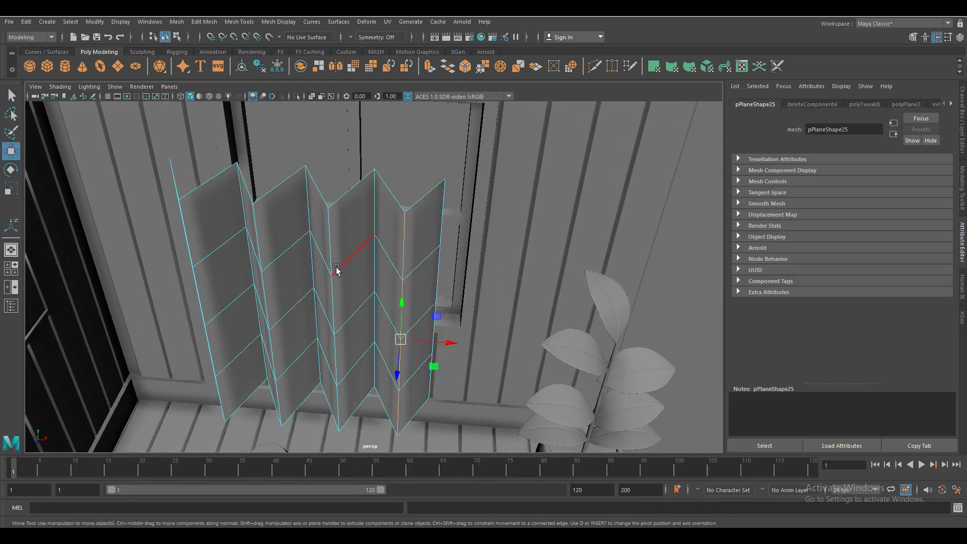
{"action": "left_click", "coordinate": [466, 73]}
{"action": "key", "text": "3"}
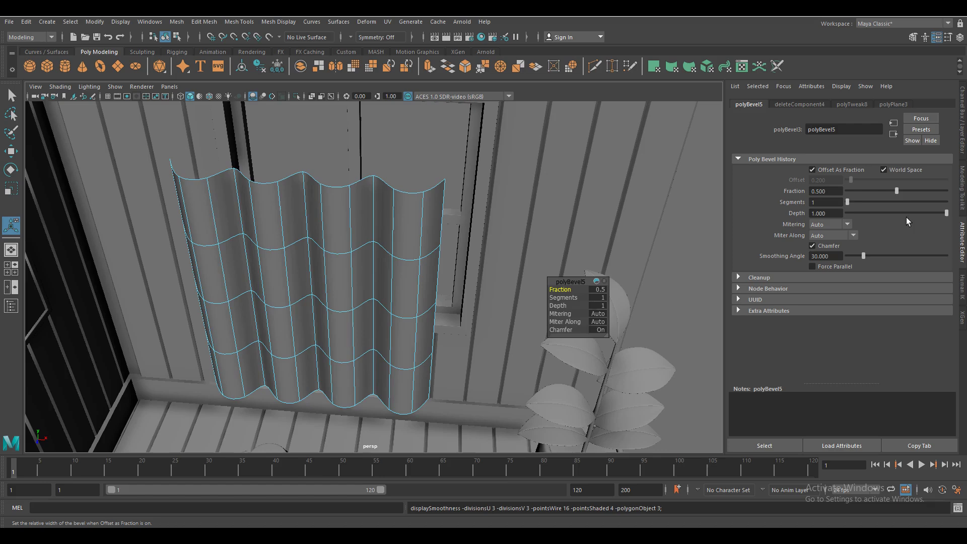
{"action": "left_click_drag", "start_coordinate": [896, 191], "coordinate": [914, 191]}
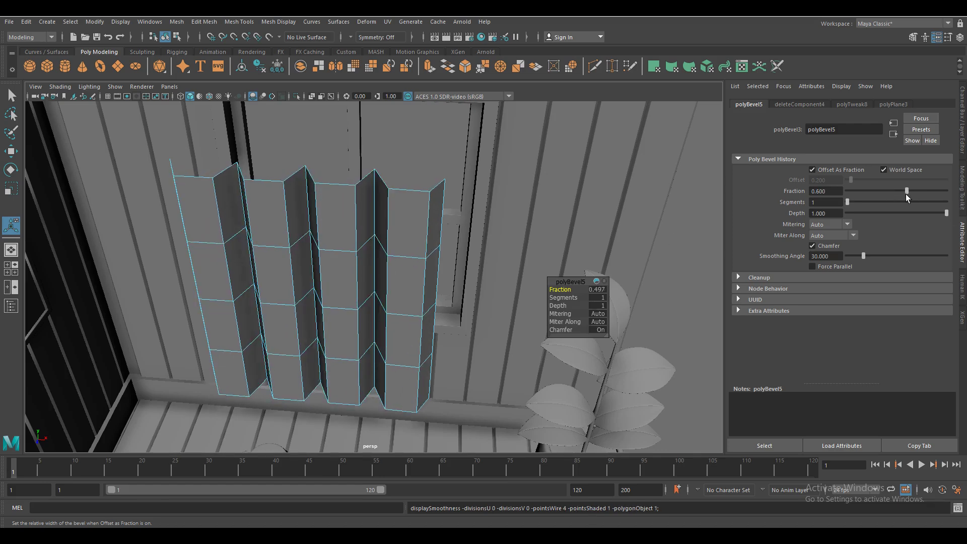
- Scale the curtain narrower along X
{"action": "mouse_move", "coordinate": [367, 295]}
{"action": "left_mouse_down", "text": "alt"}
{"action": "mouse_move", "coordinate": [368, 325]}
{"action": "mouse_move", "coordinate": [322, 282]}
{"action": "left_mouse_up", "text": "alt"}
{"action": "left_click", "coordinate": [306, 268]}
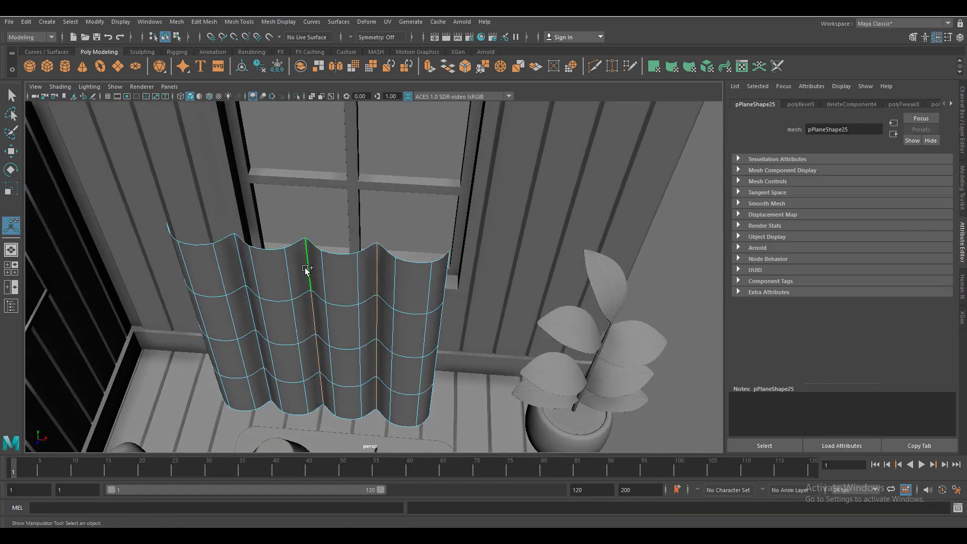
{"action": "mouse_move", "coordinate": [291, 325]}
{"action": "left_mouse_down", "text": "alt"}
{"action": "mouse_move", "coordinate": [243, 295]}
{"action": "mouse_move", "coordinate": [388, 239]}
{"action": "left_mouse_up", "text": "alt"}
{"action": "left_click", "coordinate": [384, 381]}
{"action": "key", "text": "w"}
{"action": "mouse_move", "coordinate": [384, 381]}
{"action": "left_mouse_down", "text": "alt"}
{"action": "mouse_move", "coordinate": [242, 367]}
{"action": "mouse_move", "coordinate": [308, 376]}
{"action": "mouse_move", "coordinate": [313, 366]}
{"action": "left_mouse_up", "text": "alt"}
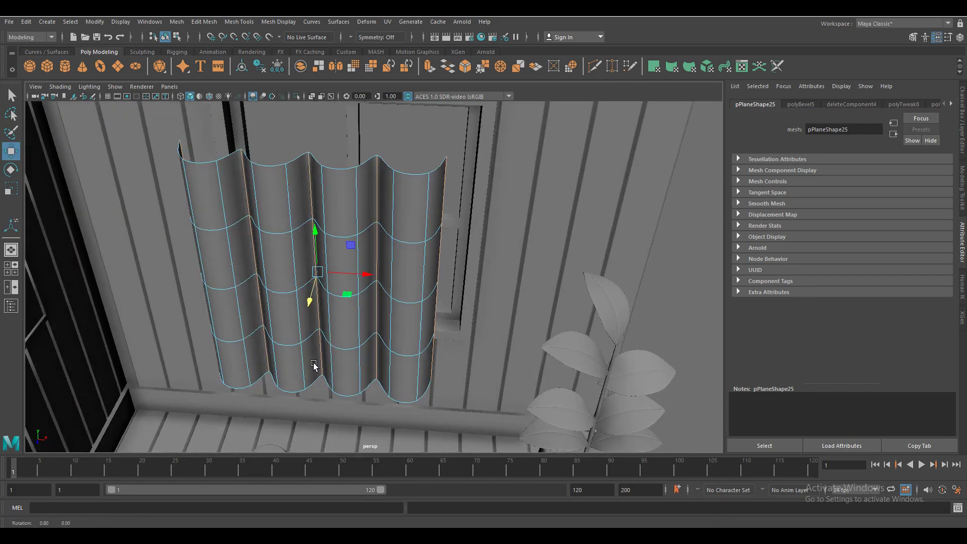
{"action": "key", "text": "r"}
{"action": "left_click_drag", "start_coordinate": [337, 326], "coordinate": [309, 323]}
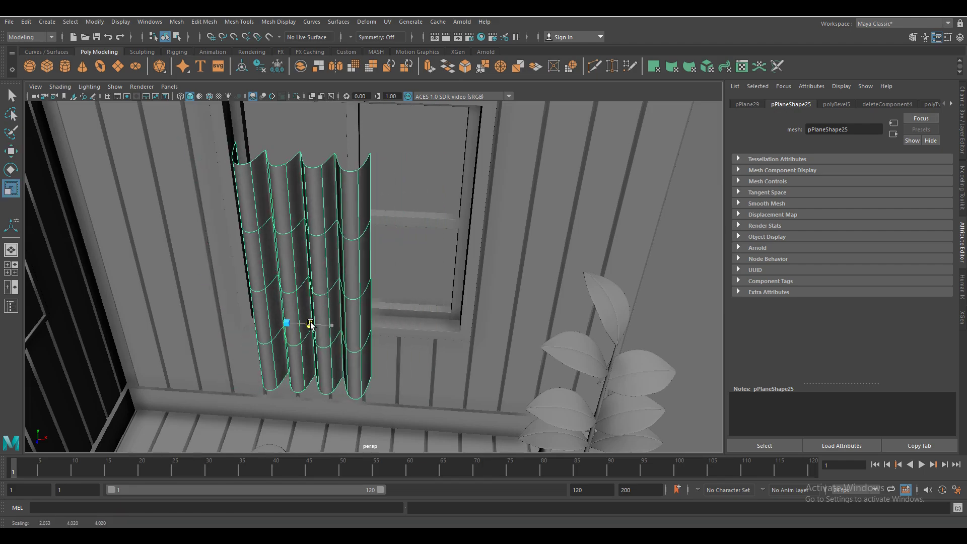
- Undo back to the curtain hanging beside the rod, then widen its top vertices
{"action": "key", "text": "ctrl+z"}
{"action": "key", "text": "ctrl+z"}
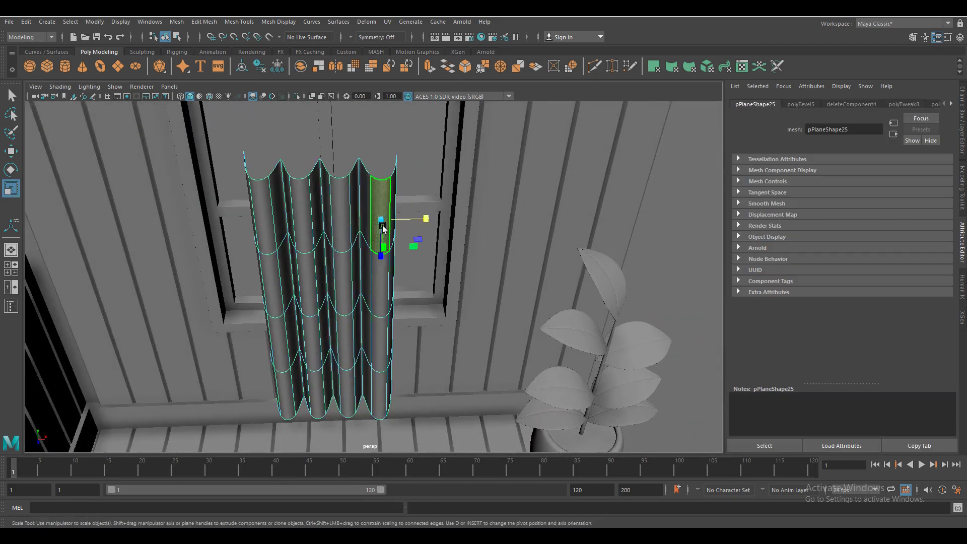
{"action": "key", "text": "ctrl+z"}
{"action": "key", "text": "ctrl+z"}
{"action": "key", "text": "ctrl+z"}
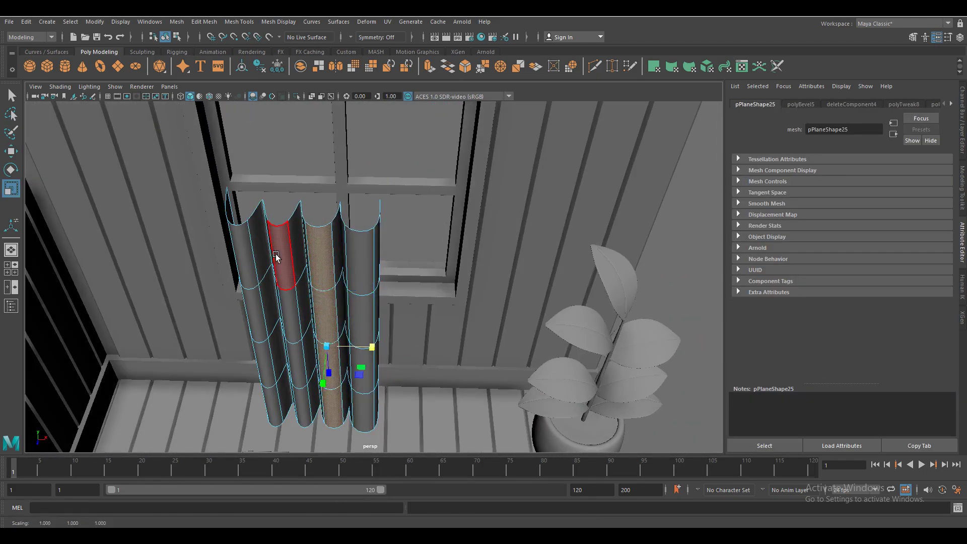
{"action": "key", "text": "ctrl+z"}
{"action": "key", "text": "ctrl+z"}
{"action": "key", "text": "ctrl+z"}
{"action": "key", "text": "ctrl+z"}
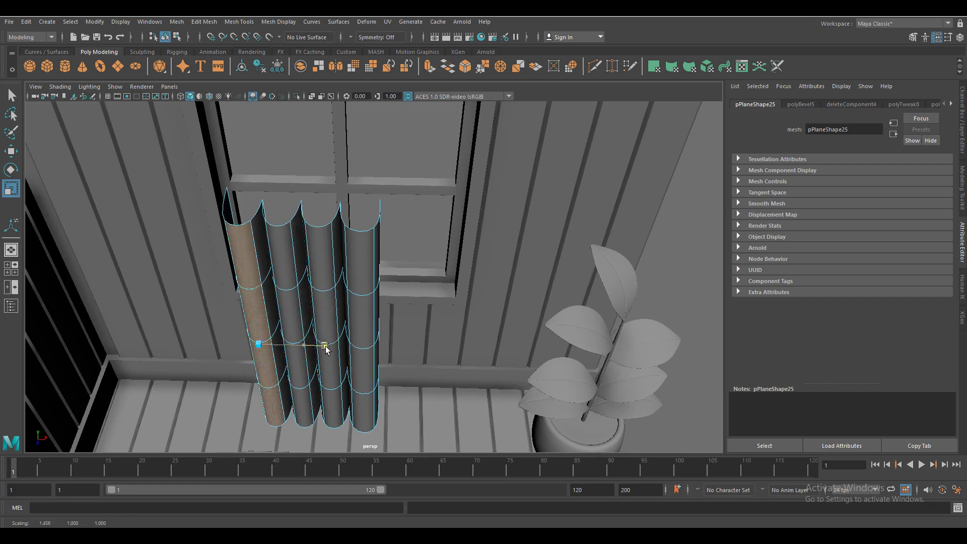
{"action": "key", "text": "ctrl+z"}
{"action": "key", "text": "ctrl+z"}
{"action": "key", "text": "ctrl+z"}
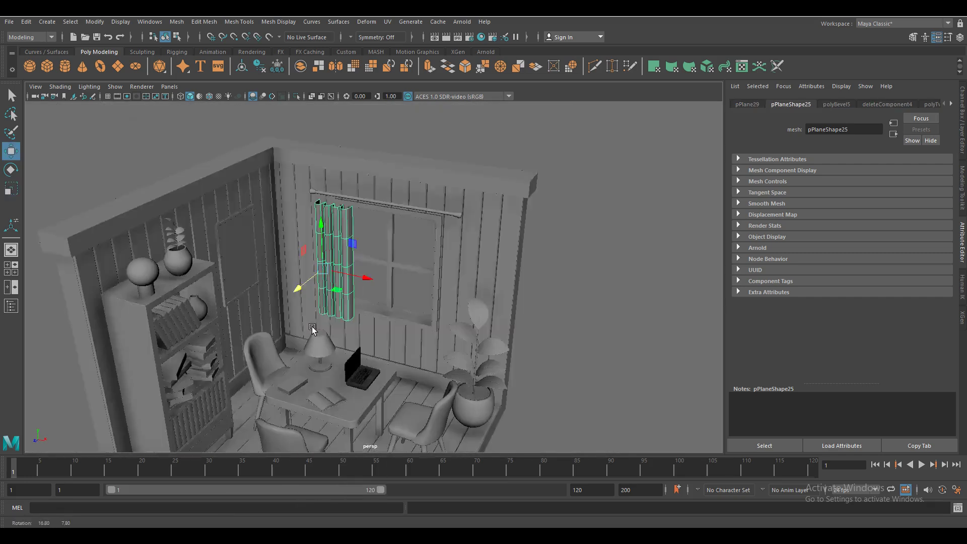
{"action": "key", "text": "ctrl+z"}
{"action": "key", "text": "ctrl+z"}
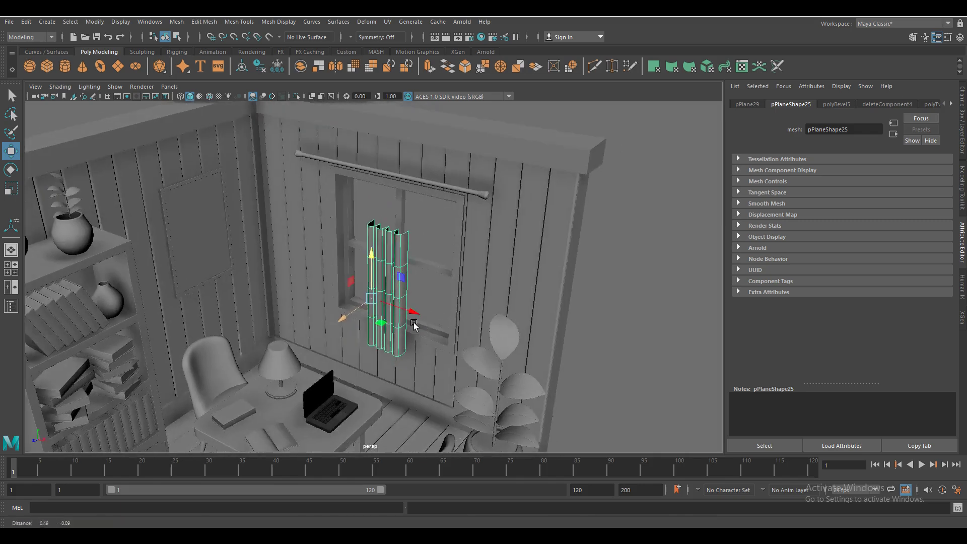
{"action": "key", "text": "ctrl+z"}
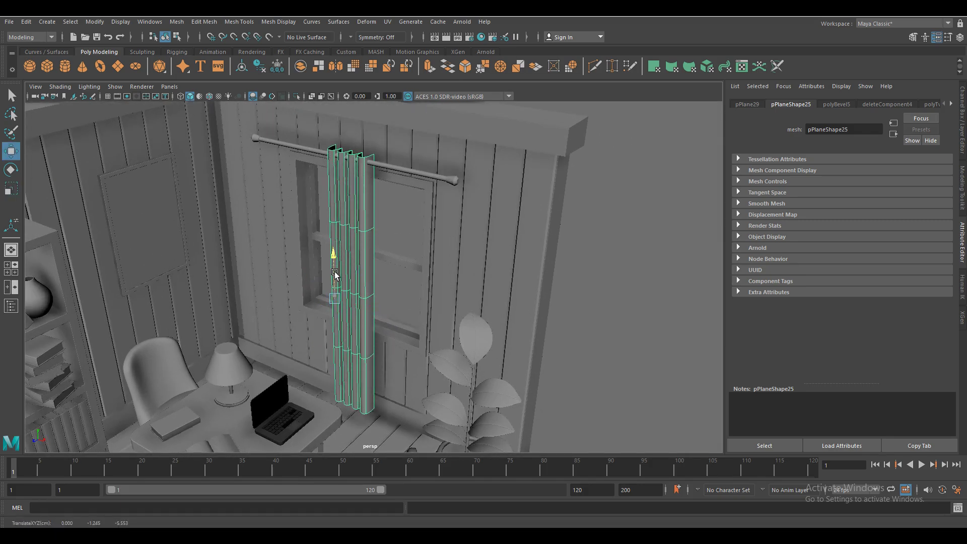
{"action": "key", "text": "ctrl+z"}
{"action": "key", "text": "ctrl+z"}
{"action": "key", "text": "ctrl+z"}
{"action": "key", "text": "ctrl+z"}
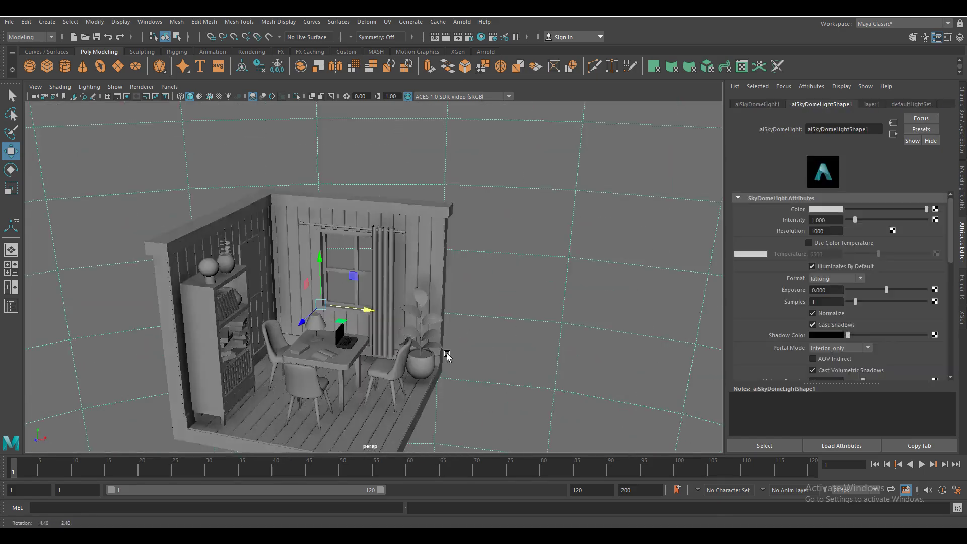
{"action": "key", "text": "ctrl+z"}
{"action": "key", "text": "ctrl+z"}
{"action": "key", "text": "ctrl+z"}
{"action": "key", "text": "ctrl+z"}
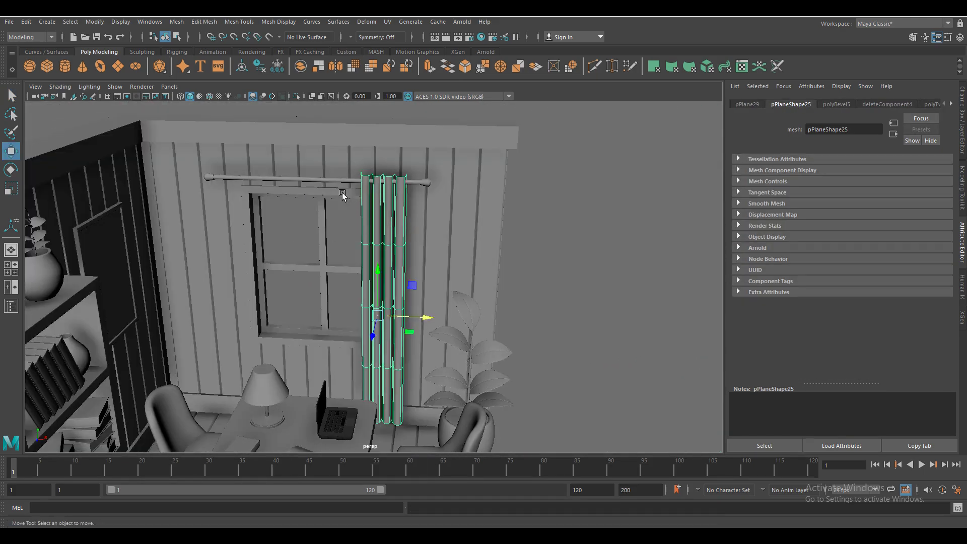
{"action": "key", "text": "ctrl+z"}
{"action": "key", "text": "r"}
{"action": "left_click_drag", "start_coordinate": [423, 176], "coordinate": [452, 179]}
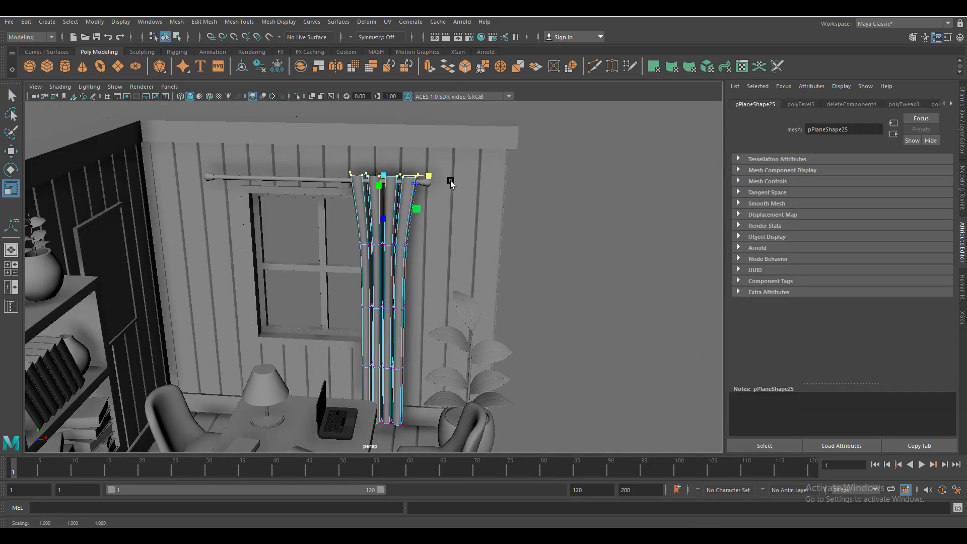
- In the front view, widen and shift the curtain's middle vertex row
{"action": "key", "text": "space"}
{"action": "mouse_move", "coordinate": [429, 184]}
{"action": "left_mouse_down"}
{"action": "mouse_move", "coordinate": [416, 259]}
{"action": "mouse_move", "coordinate": [420, 234]}
{"action": "mouse_move", "coordinate": [399, 236]}
{"action": "left_mouse_up"}
{"action": "key", "text": "r"}
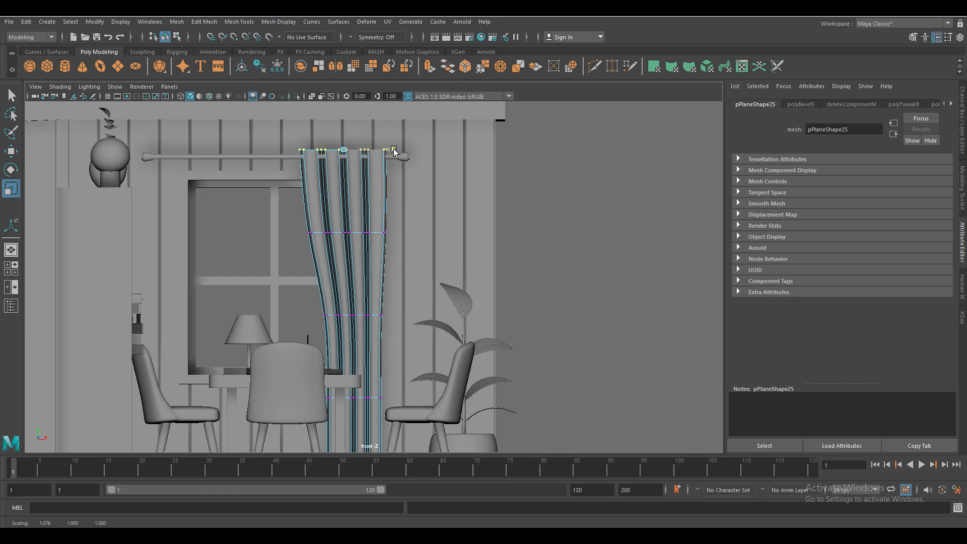
{"action": "mouse_move", "coordinate": [397, 319]}
{"action": "left_mouse_down"}
{"action": "mouse_move", "coordinate": [389, 315]}
{"action": "mouse_move", "coordinate": [400, 322]}
{"action": "left_mouse_up"}
{"action": "key", "text": "w"}
{"action": "middle_click_drag", "start_coordinate": [401, 323], "coordinate": [378, 302], "text": "alt"}
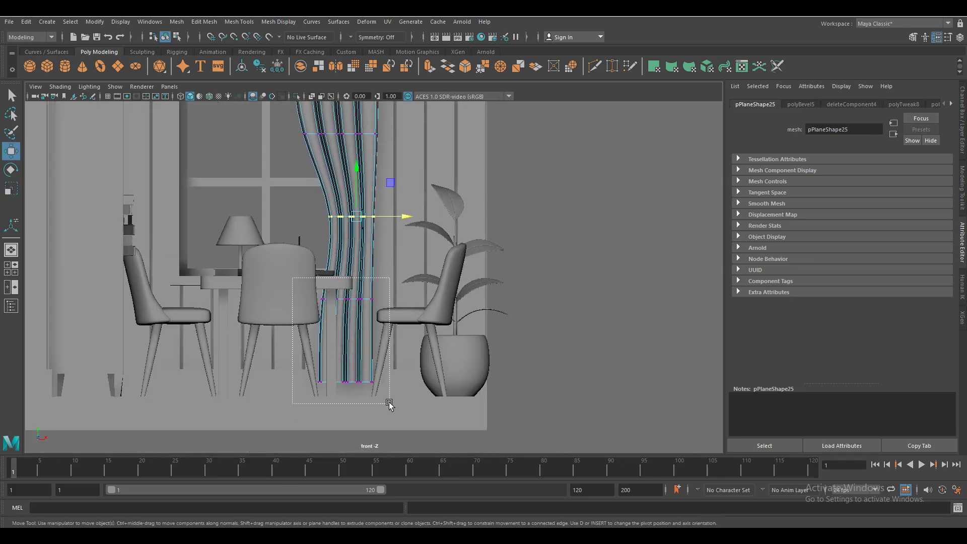
{"action": "mouse_move", "coordinate": [391, 299]}
{"action": "left_mouse_down"}
{"action": "mouse_move", "coordinate": [381, 301]}
{"action": "mouse_move", "coordinate": [405, 300]}
{"action": "left_mouse_up"}
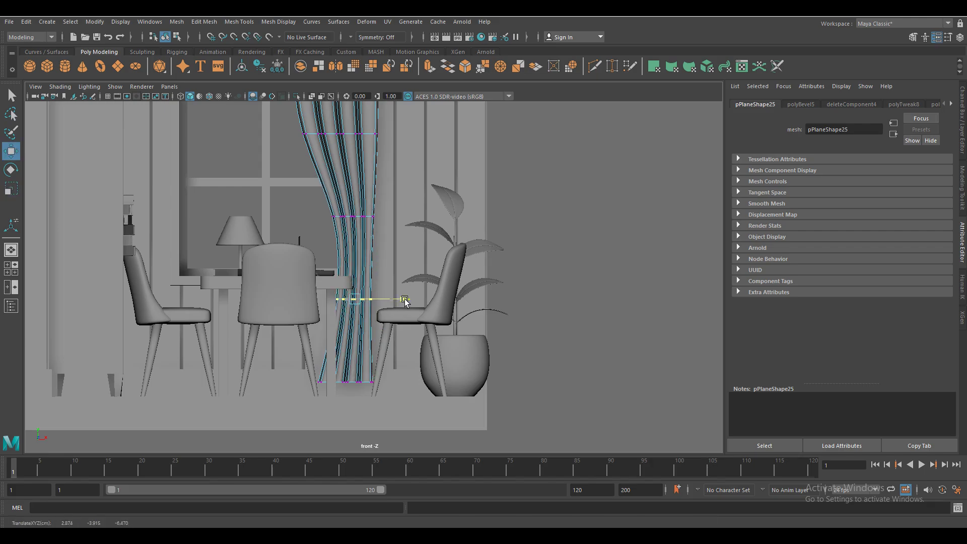
- Shift the curtain's bottom vertices right and view the room in perspective
{"action": "key", "text": "w"}
{"action": "left_click_drag", "start_coordinate": [387, 382], "coordinate": [395, 384]}
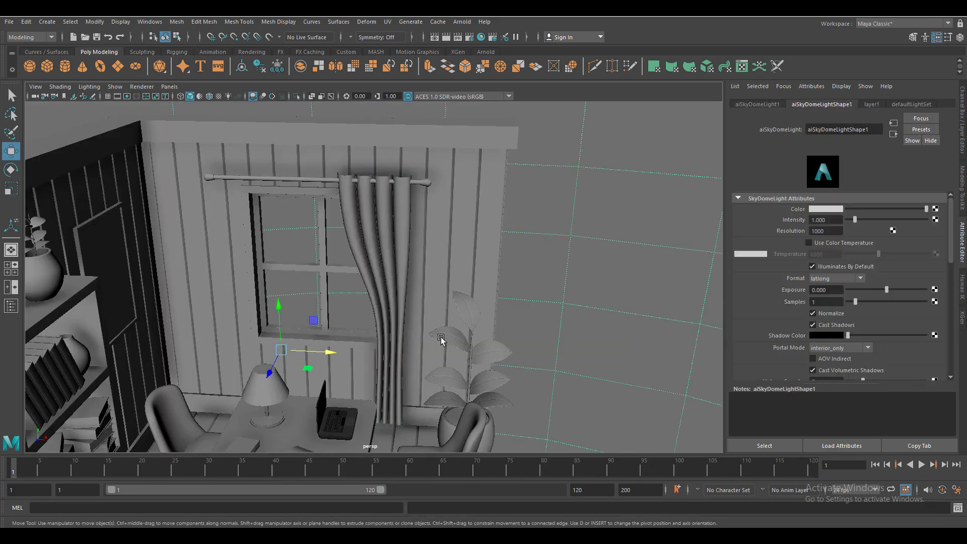
{"action": "mouse_move", "coordinate": [440, 337]}
{"action": "left_mouse_down", "text": "alt"}
{"action": "mouse_move", "coordinate": [404, 395]}
{"action": "mouse_move", "coordinate": [464, 383]}
{"action": "left_mouse_up", "text": "alt"}
{"action": "scroll", "coordinate": [464, 383], "scroll_direction": "down", "scroll_amount": 3}
{"action": "scroll", "coordinate": [453, 384], "scroll_direction": "down", "scroll_amount": 3}
- Create a polygon cylinder with 10 axis subdivisions in front of the curtain
{"action": "left_click", "coordinate": [425, 386]}
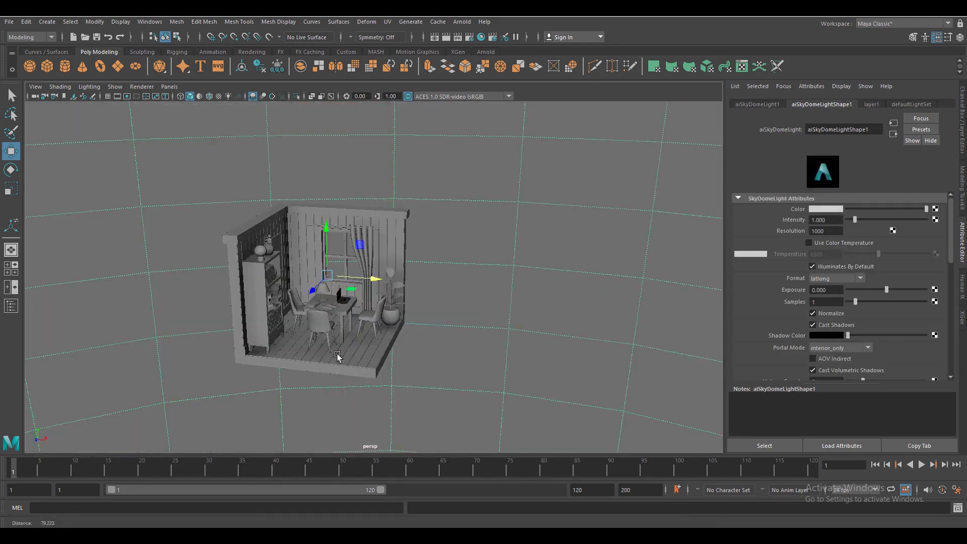
{"action": "scroll", "coordinate": [424, 385], "scroll_direction": "up", "scroll_amount": 2}
{"action": "scroll", "coordinate": [342, 337], "scroll_direction": "up", "scroll_amount": 3}
{"action": "scroll", "coordinate": [318, 305], "scroll_direction": "up", "scroll_amount": 3}
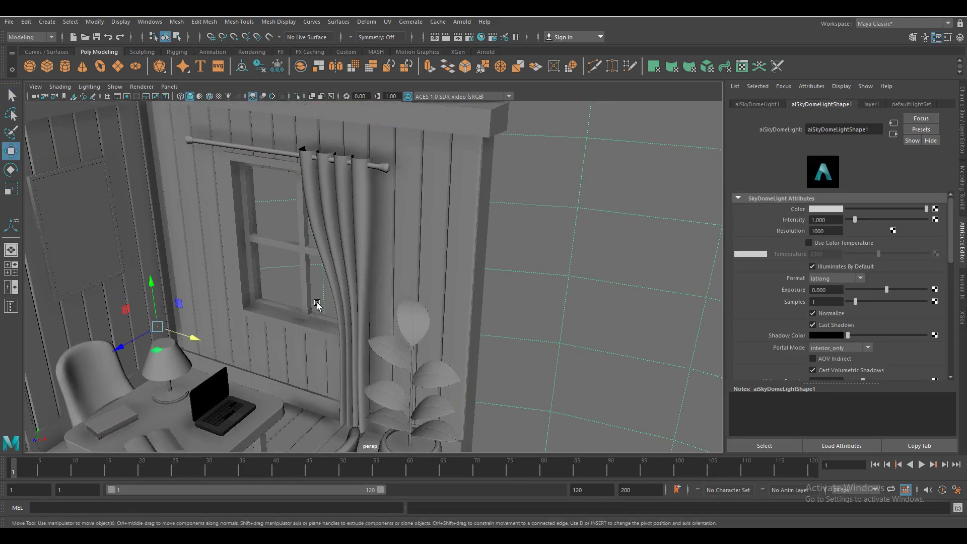
{"action": "left_click", "coordinate": [69, 68]}
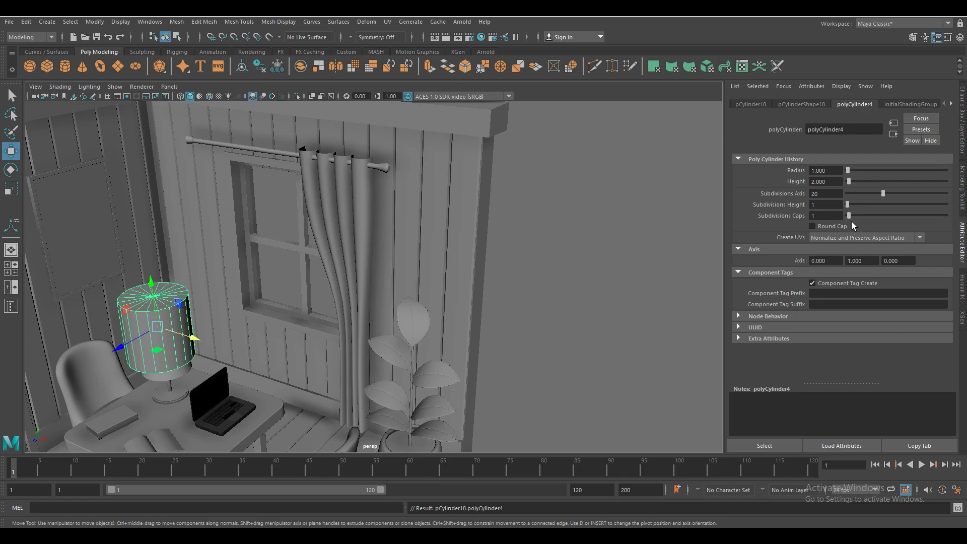
{"action": "mouse_move", "coordinate": [179, 336]}
{"action": "left_mouse_down"}
{"action": "mouse_move", "coordinate": [300, 335]}
{"action": "mouse_move", "coordinate": [363, 302]}
{"action": "mouse_move", "coordinate": [337, 313]}
{"action": "left_mouse_up"}
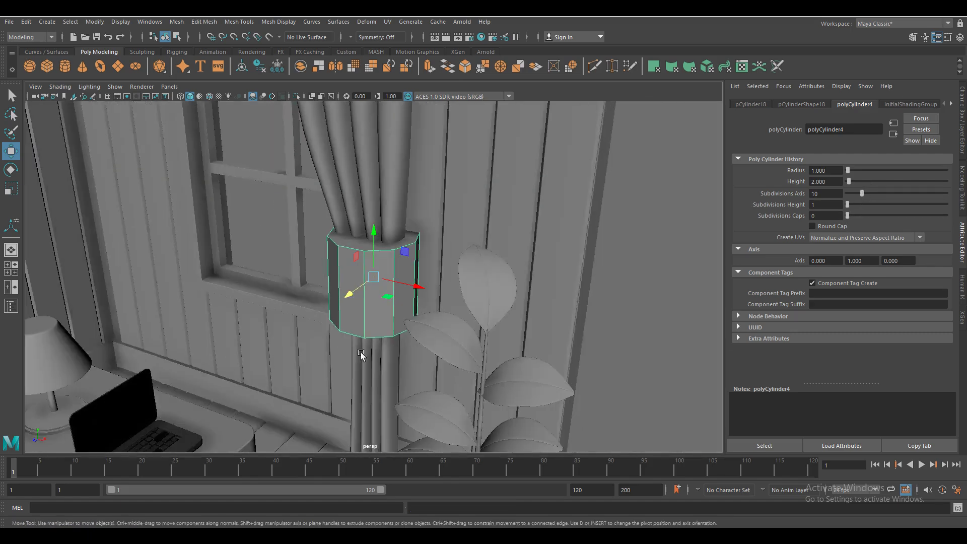
- Position the cylinder around the curtain from the top view and shrink it to fit
{"action": "key", "text": "space"}
{"action": "left_click_drag", "start_coordinate": [400, 302], "coordinate": [335, 253]}
{"action": "scroll", "coordinate": [335, 256], "scroll_direction": "up", "scroll_amount": 3}
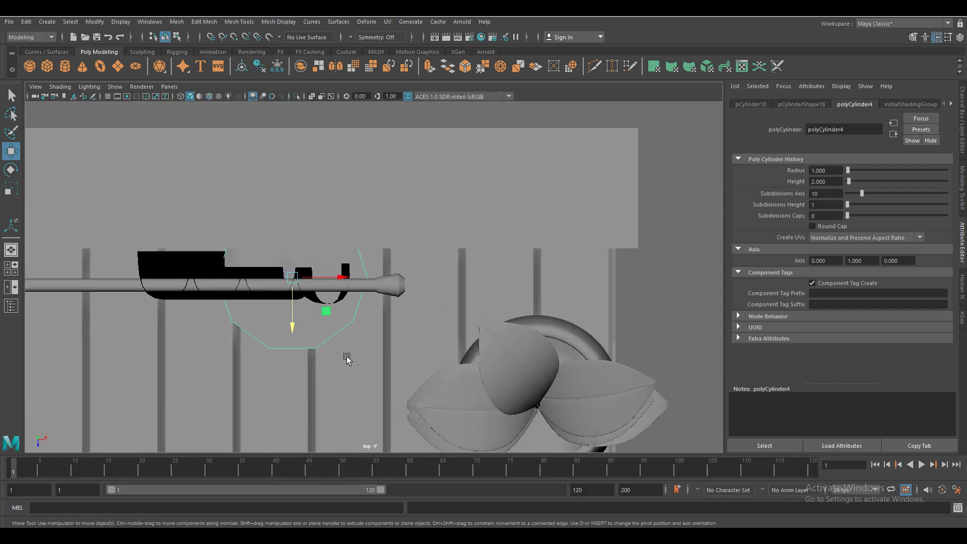
{"action": "left_click_drag", "start_coordinate": [292, 339], "coordinate": [291, 398]}
{"action": "key", "text": "space"}
{"action": "left_click_drag", "start_coordinate": [353, 373], "coordinate": [343, 348]}
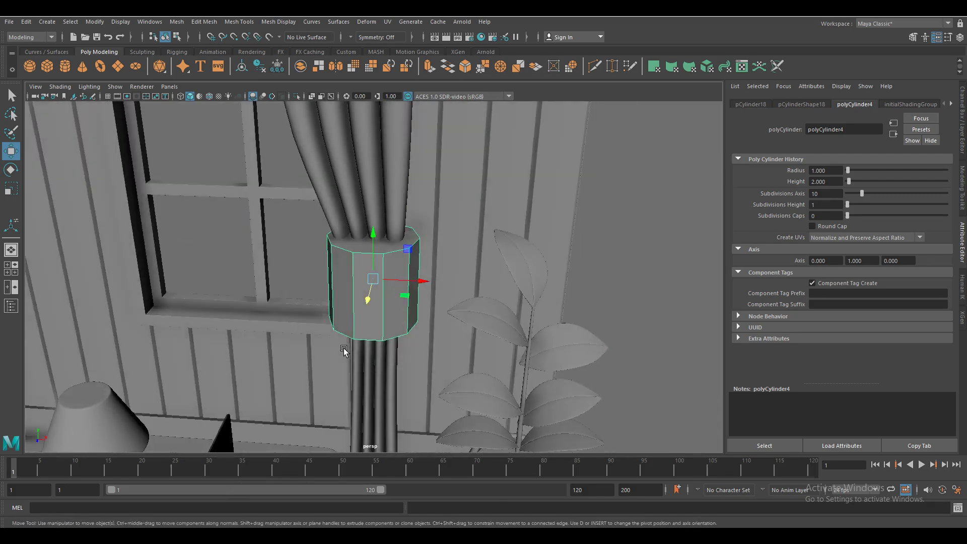
{"action": "key", "text": "r"}
{"action": "mouse_move", "coordinate": [374, 281]}
{"action": "left_mouse_down"}
{"action": "mouse_move", "coordinate": [376, 233]}
{"action": "mouse_move", "coordinate": [371, 395]}
{"action": "mouse_move", "coordinate": [424, 400]}
{"action": "mouse_move", "coordinate": [378, 359]}
{"action": "left_mouse_up"}
- Delete the cylinder's top and bottom cap faces to leave an open ring
{"action": "scroll", "coordinate": [391, 386], "scroll_direction": "down", "scroll_amount": 5}
{"action": "scroll", "coordinate": [391, 386], "scroll_direction": "up", "scroll_amount": 5}
{"action": "left_click", "coordinate": [346, 277]}
{"action": "key", "text": "Delete"}
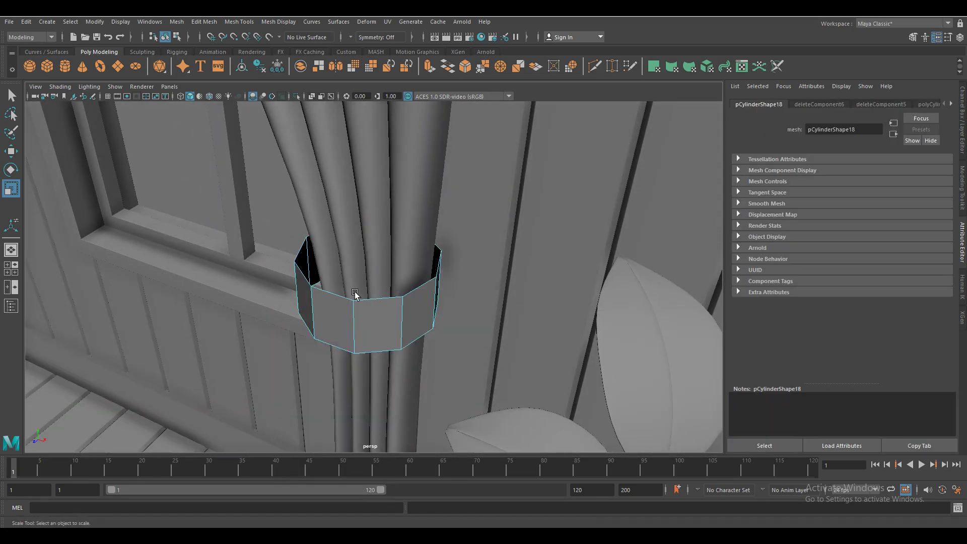
{"action": "left_click_drag", "start_coordinate": [346, 277], "coordinate": [385, 367], "text": "alt"}
{"action": "left_click", "coordinate": [384, 367]}
{"action": "key", "text": "Delete"}
{"action": "right_click_drag", "start_coordinate": [431, 255], "coordinate": [357, 282]}
- Move the ring's edges and vertices so it hugs the curtain folds
{"action": "mouse_move", "coordinate": [357, 282]}
{"action": "left_mouse_down", "text": "alt"}
{"action": "mouse_move", "coordinate": [408, 371]}
{"action": "mouse_move", "coordinate": [356, 363]}
{"action": "left_mouse_up", "text": "alt"}
{"action": "right_click_drag", "start_coordinate": [357, 363], "coordinate": [324, 346]}
{"action": "left_click", "coordinate": [324, 346]}
{"action": "key", "text": "w"}
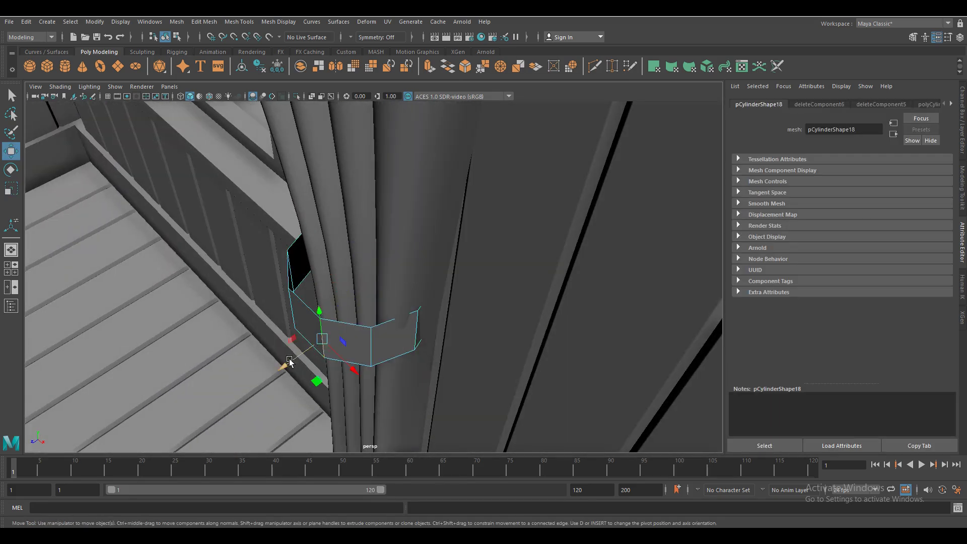
{"action": "left_click_drag", "start_coordinate": [287, 363], "coordinate": [338, 354]}
{"action": "mouse_move", "coordinate": [291, 310]}
{"action": "left_mouse_down"}
{"action": "mouse_move", "coordinate": [292, 333]}
{"action": "mouse_move", "coordinate": [391, 366]}
{"action": "mouse_move", "coordinate": [367, 384]}
{"action": "mouse_move", "coordinate": [326, 333]}
{"action": "left_mouse_up"}
{"action": "left_click_drag", "start_coordinate": [353, 305], "coordinate": [335, 283]}
{"action": "right_click_drag", "start_coordinate": [335, 283], "coordinate": [336, 287]}
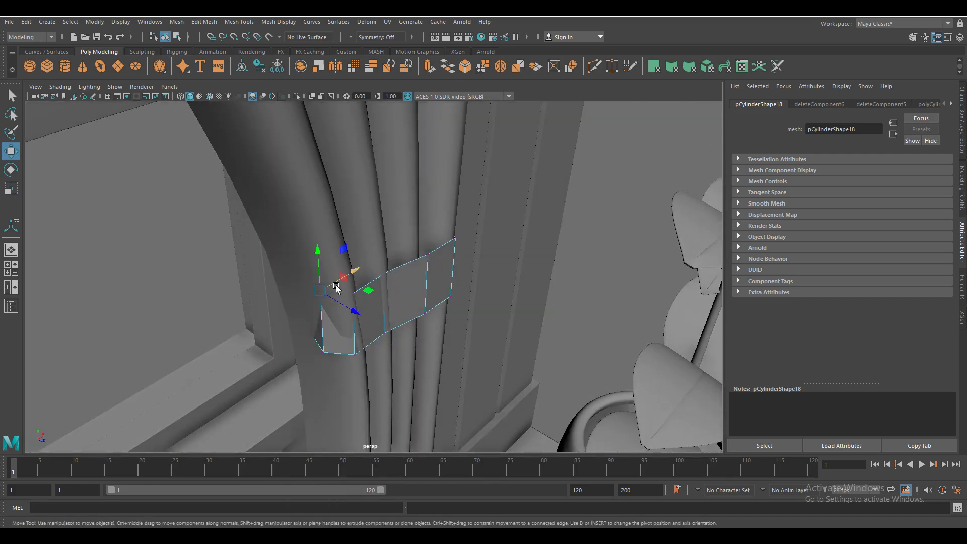
- Isolate the curtain and tie-back ring in the view
{"action": "mouse_move", "coordinate": [421, 293]}
{"action": "left_mouse_down", "text": "alt"}
{"action": "mouse_move", "coordinate": [395, 324]}
{"action": "mouse_move", "coordinate": [425, 352]}
{"action": "mouse_move", "coordinate": [406, 346]}
{"action": "mouse_move", "coordinate": [498, 344]}
{"action": "mouse_move", "coordinate": [474, 333]}
{"action": "left_mouse_up", "text": "alt"}
{"action": "left_click", "coordinate": [348, 312]}
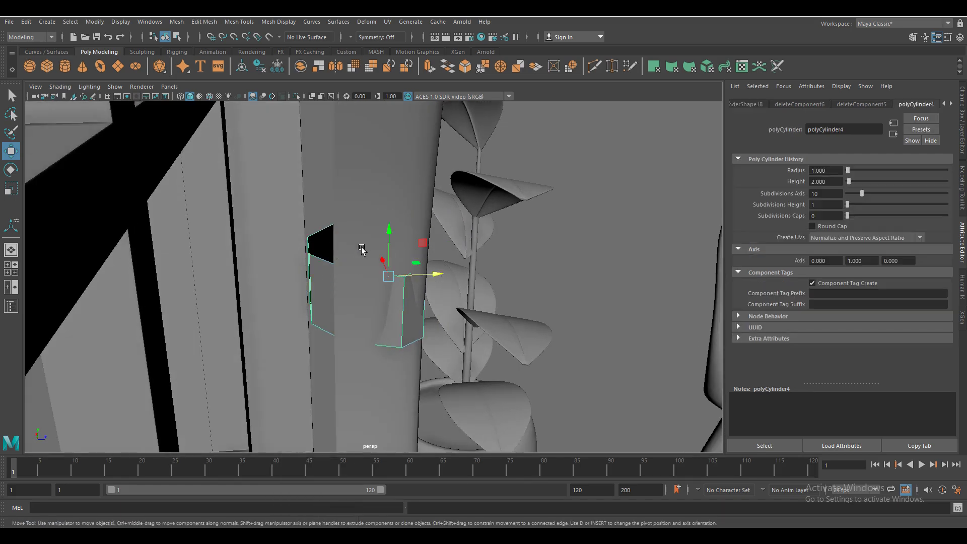
{"action": "left_click", "coordinate": [360, 239]}
{"action": "left_click", "coordinate": [296, 96]}
{"action": "left_click_drag", "start_coordinate": [420, 316], "coordinate": [339, 302], "text": "alt"}
- Select the tie ring's full loop of faces after viewing it straight on
{"action": "left_click", "coordinate": [332, 339]}
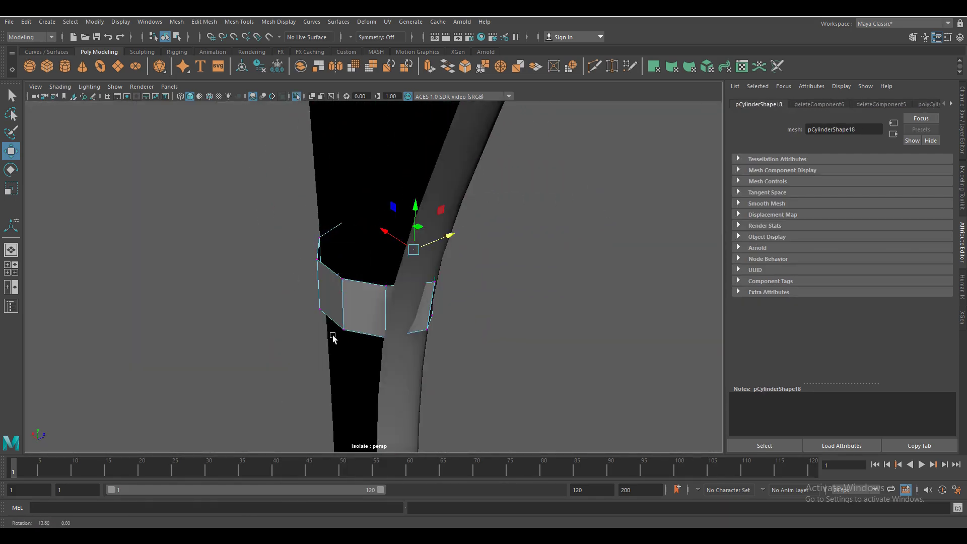
{"action": "left_click_drag", "start_coordinate": [333, 339], "coordinate": [387, 330], "text": "alt"}
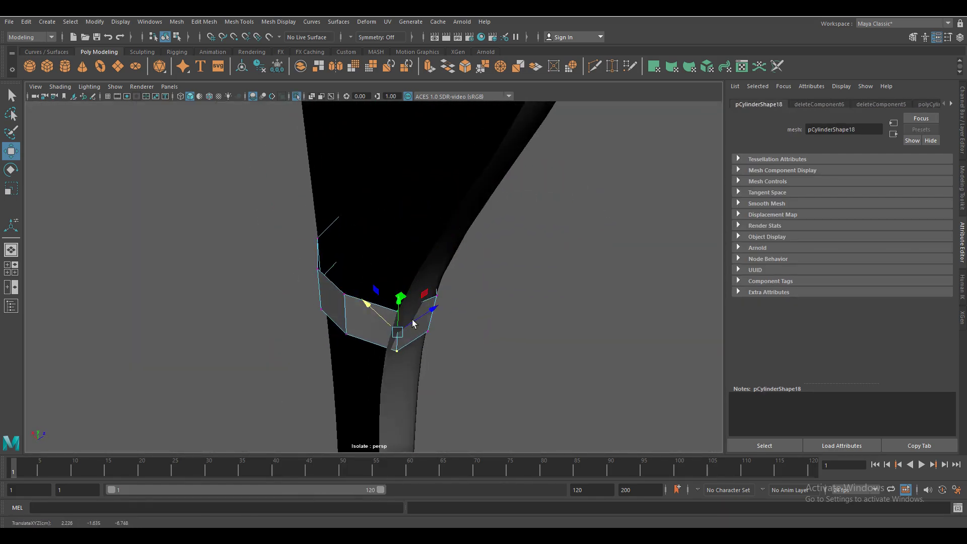
{"action": "mouse_move", "coordinate": [366, 328]}
{"action": "left_mouse_down", "text": "alt"}
{"action": "mouse_move", "coordinate": [472, 361]}
{"action": "mouse_move", "coordinate": [364, 298]}
{"action": "left_mouse_up", "text": "alt"}
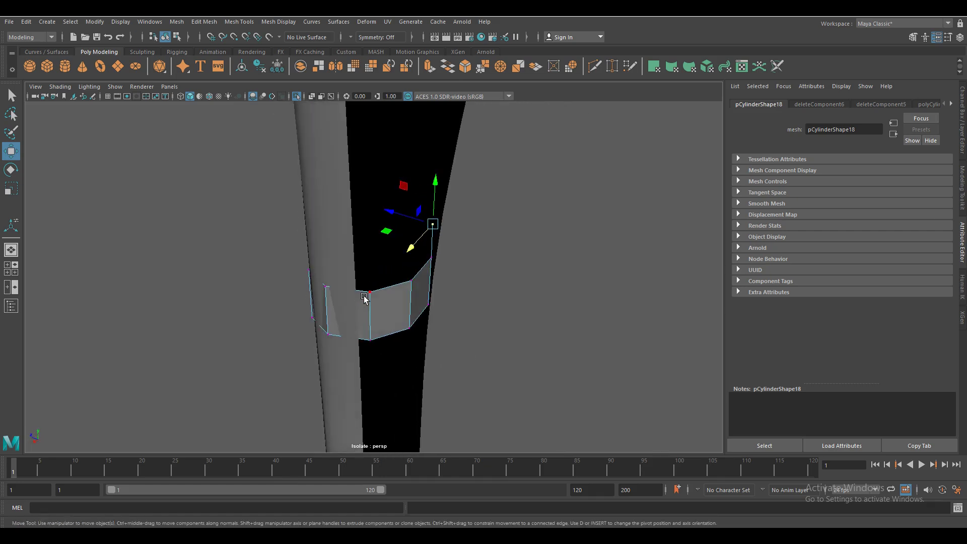
{"action": "mouse_move", "coordinate": [342, 368]}
{"action": "left_mouse_down", "text": "alt"}
{"action": "mouse_move", "coordinate": [346, 399]}
{"action": "mouse_move", "coordinate": [360, 374]}
{"action": "left_mouse_up", "text": "alt"}
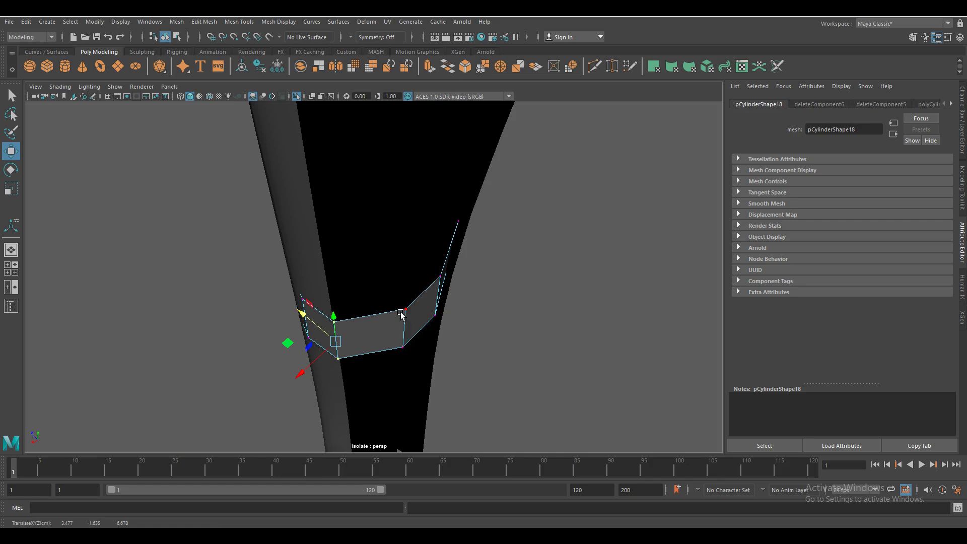
{"action": "mouse_move", "coordinate": [352, 288]}
{"action": "left_mouse_down", "text": "alt"}
{"action": "mouse_move", "coordinate": [411, 335]}
{"action": "mouse_move", "coordinate": [428, 335]}
{"action": "left_mouse_up", "text": "alt"}
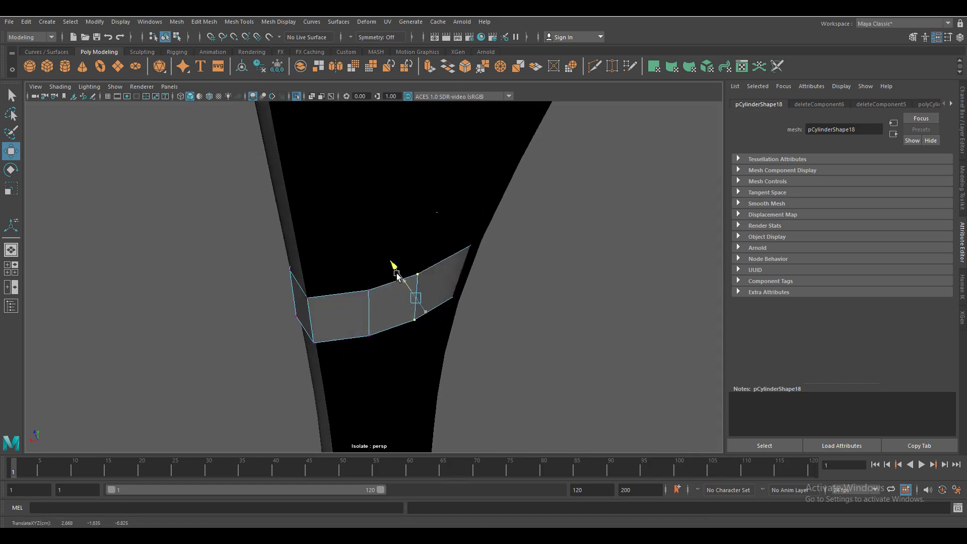
{"action": "mouse_move", "coordinate": [396, 275]}
{"action": "left_mouse_down", "text": "alt"}
{"action": "mouse_move", "coordinate": [320, 324]}
{"action": "mouse_move", "coordinate": [358, 330]}
{"action": "left_mouse_up", "text": "alt"}
{"action": "double_click", "coordinate": [346, 285], "text": "shift"}
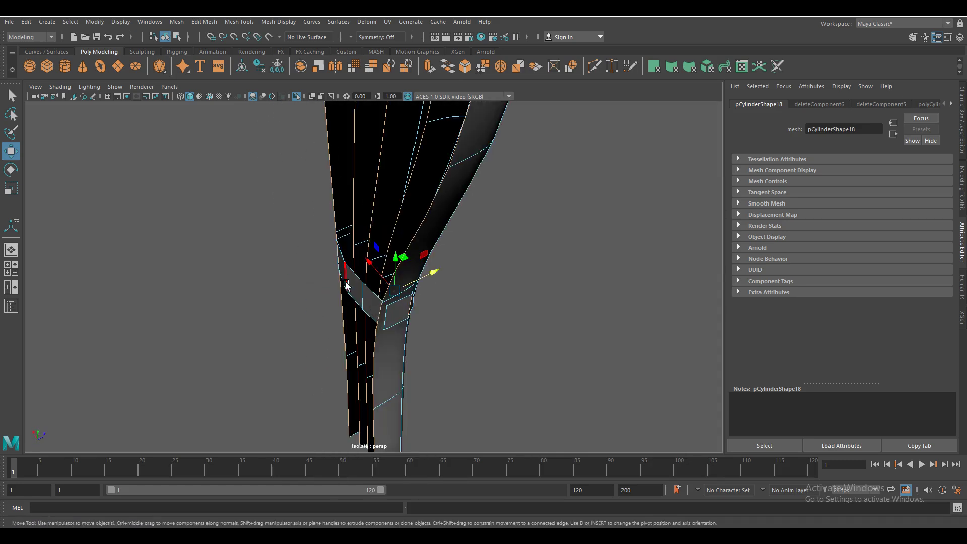
{"action": "right_click_drag", "start_coordinate": [376, 304], "coordinate": [352, 339]}
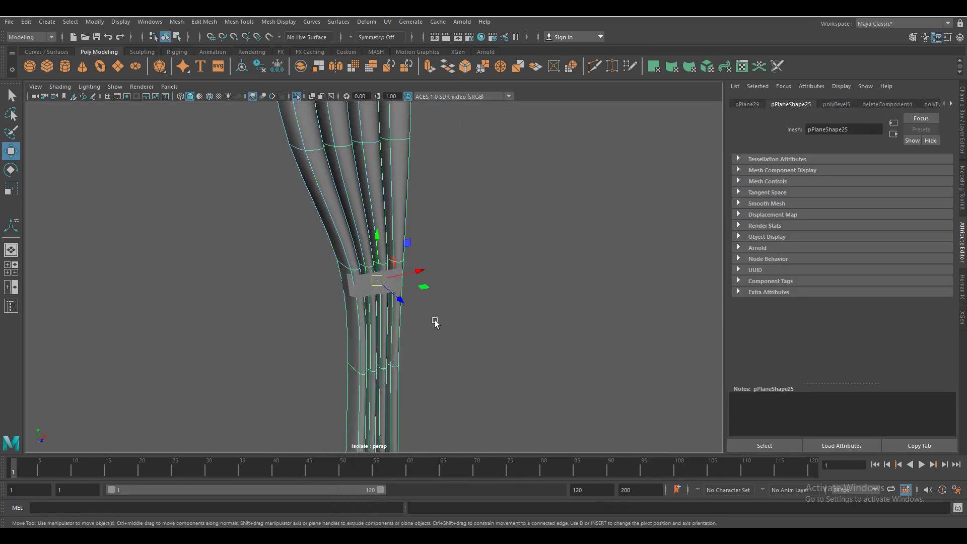
{"action": "left_click_drag", "start_coordinate": [306, 331], "coordinate": [320, 359], "text": "alt"}
- Extrude the band's faces with a thickness of 0.1
{"action": "key", "text": "ctrl+e"}
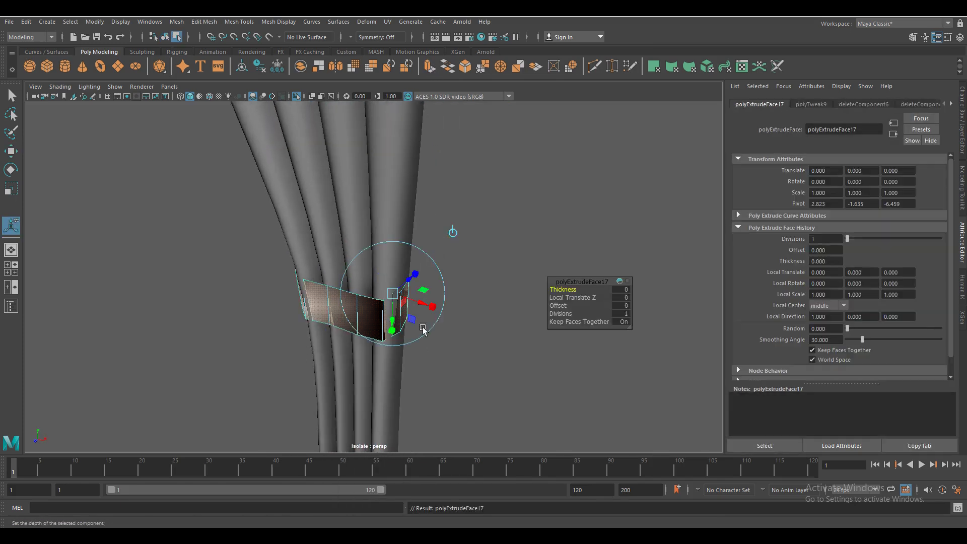
{"action": "key", "text": "ctrl+z"}
{"action": "right_click_drag", "start_coordinate": [357, 261], "coordinate": [360, 301]}
{"action": "left_click_drag", "start_coordinate": [360, 301], "coordinate": [323, 376], "text": "alt"}
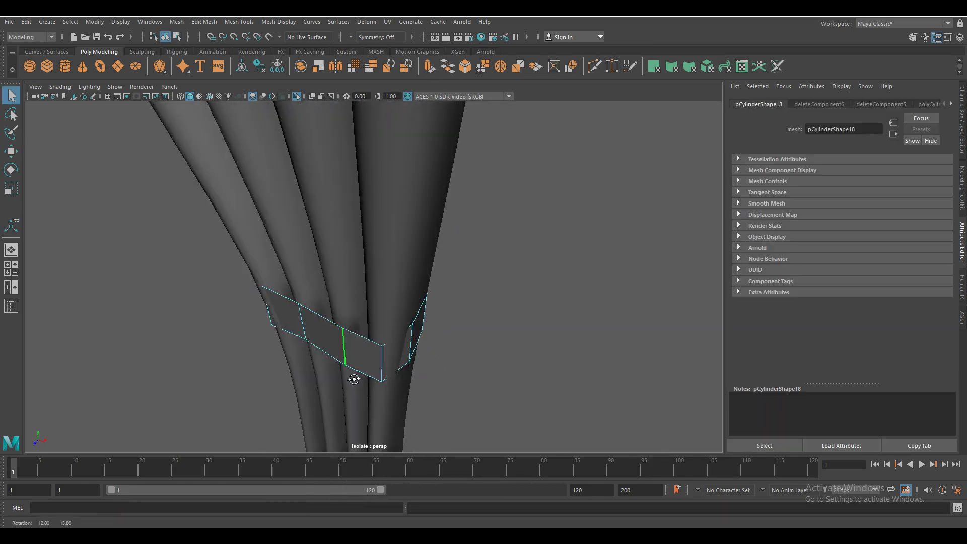
{"action": "key", "text": "w"}
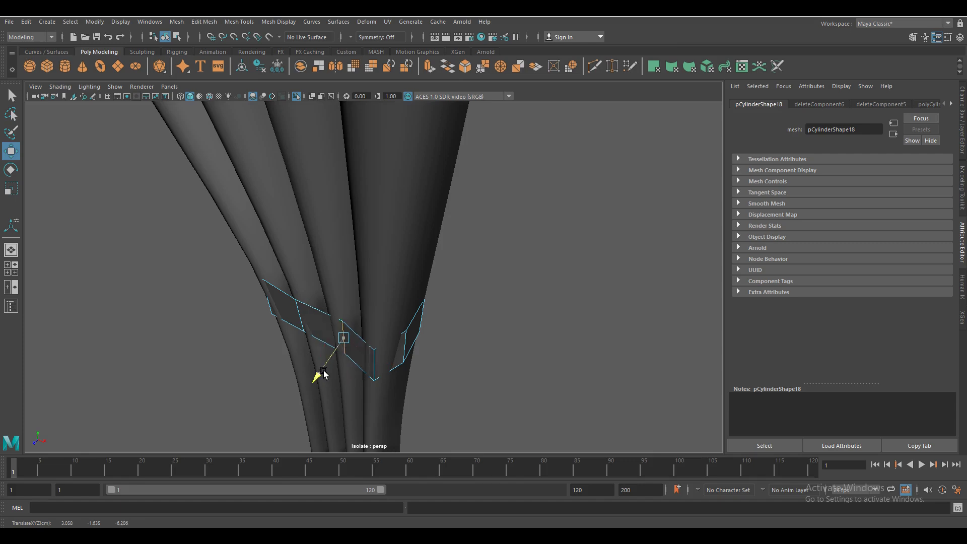
{"action": "right_click_drag", "start_coordinate": [388, 308], "coordinate": [460, 275], "text": "shift"}
{"action": "left_click", "coordinate": [622, 290]}
{"action": "type", "text": "0.1"}
{"action": "key", "text": "Return"}
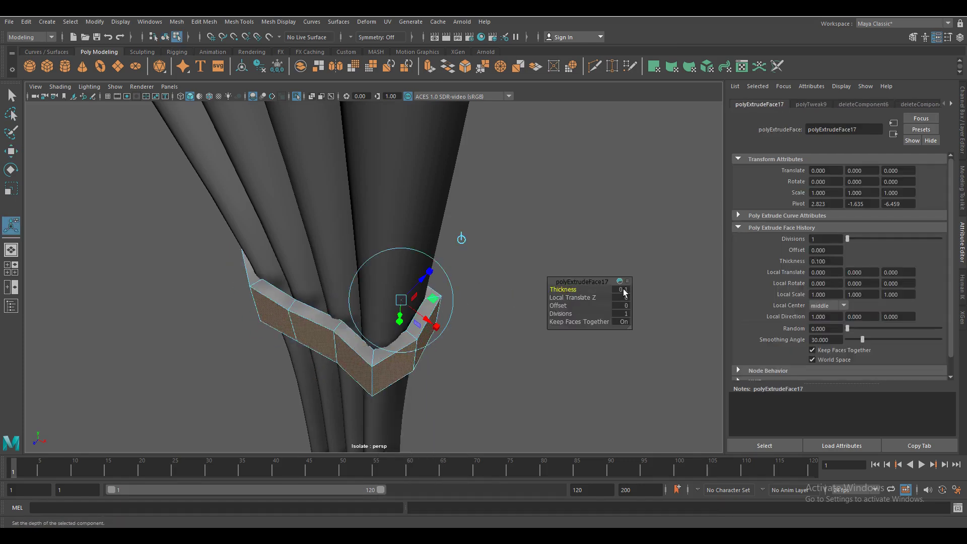
- Insert two edge loops around the tie band
{"action": "left_click_drag", "start_coordinate": [322, 396], "coordinate": [383, 347], "text": "alt"}
{"action": "key", "text": "q"}
{"action": "left_click", "coordinate": [461, 382]}
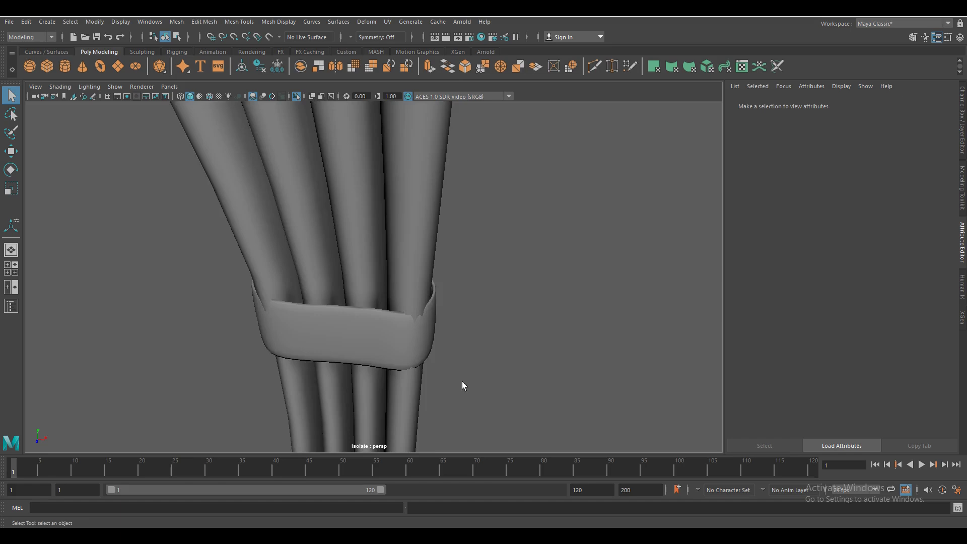
{"action": "mouse_move", "coordinate": [462, 382]}
{"action": "left_mouse_down", "text": "alt"}
{"action": "mouse_move", "coordinate": [382, 346]}
{"action": "mouse_move", "coordinate": [410, 408]}
{"action": "mouse_move", "coordinate": [462, 305]}
{"action": "left_mouse_up", "text": "alt"}
{"action": "left_click", "coordinate": [382, 347]}
{"action": "left_click", "coordinate": [228, 21]}
{"action": "left_click", "coordinate": [252, 96]}
{"action": "left_click", "coordinate": [410, 388]}
{"action": "left_click", "coordinate": [462, 305]}
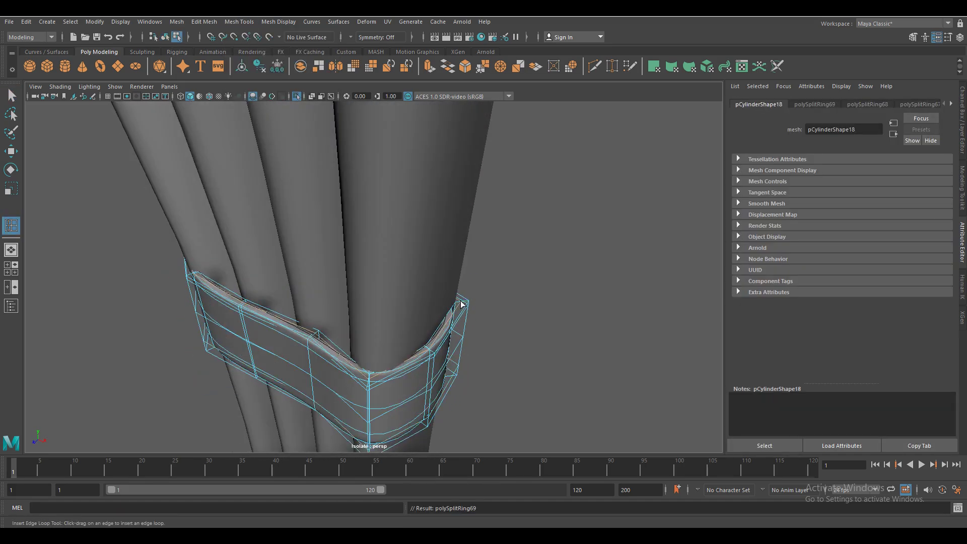
- Return the band to object mode and exit isolation to show the whole room
{"action": "left_click", "coordinate": [10, 151]}
{"action": "right_click_drag", "start_coordinate": [431, 276], "coordinate": [432, 339]}
{"action": "mouse_move", "coordinate": [401, 392]}
{"action": "left_mouse_down", "text": "alt"}
{"action": "mouse_move", "coordinate": [574, 367]}
{"action": "mouse_move", "coordinate": [405, 409]}
{"action": "left_mouse_up", "text": "alt"}
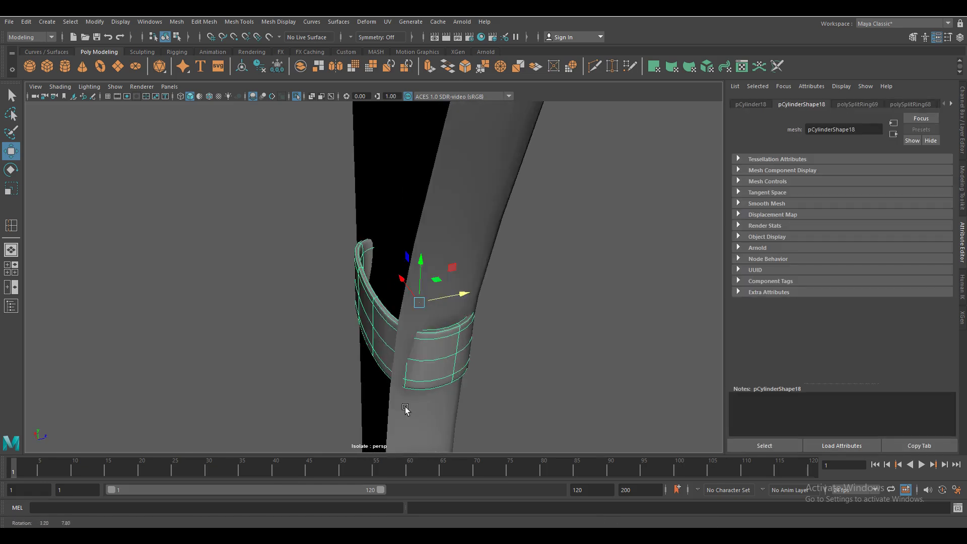
{"action": "right_click_drag", "start_coordinate": [402, 255], "coordinate": [402, 237]}
{"action": "left_click_drag", "start_coordinate": [385, 398], "coordinate": [384, 366], "text": "alt"}
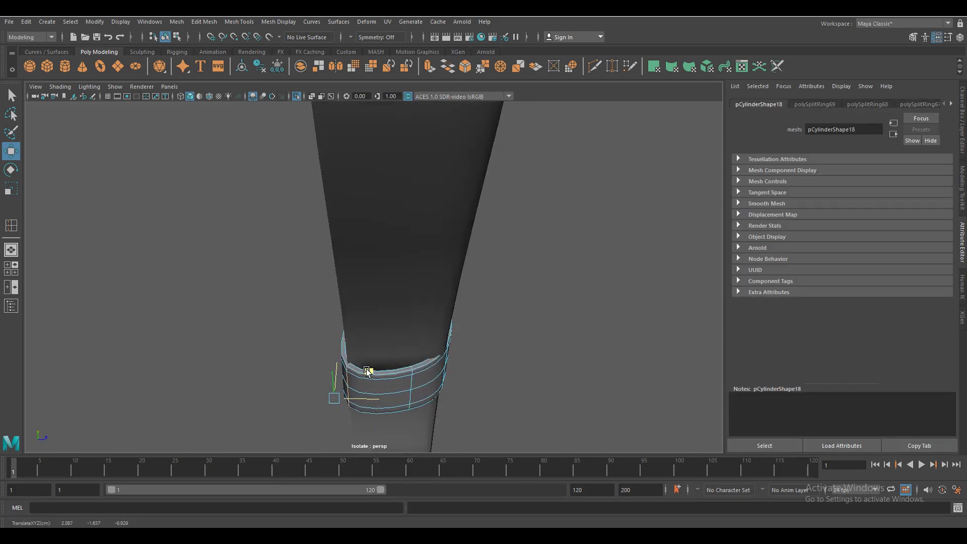
{"action": "left_click_drag", "start_coordinate": [431, 406], "coordinate": [412, 396], "text": "alt"}
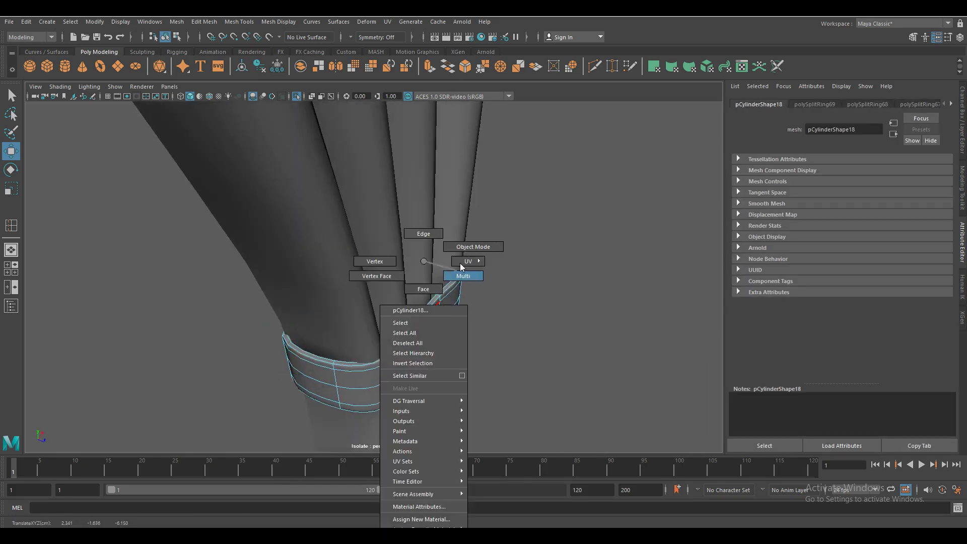
{"action": "right_click_drag", "start_coordinate": [429, 259], "coordinate": [461, 263]}
{"action": "left_click", "coordinate": [296, 96]}
{"action": "left_click", "coordinate": [440, 383]}
- Combine the curtain and tie-back into one mesh
{"action": "scroll", "coordinate": [341, 361], "scroll_direction": "up", "scroll_amount": 3}
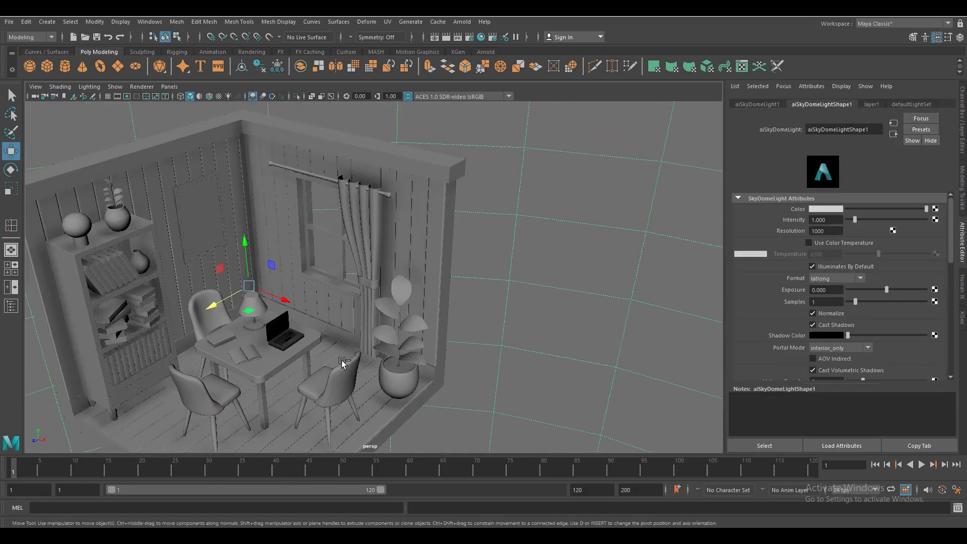
{"action": "scroll", "coordinate": [342, 361], "scroll_direction": "up", "scroll_amount": 3}
{"action": "left_click", "coordinate": [370, 303]}
{"action": "left_click", "coordinate": [176, 22]}
{"action": "left_click", "coordinate": [191, 59]}
- Mirror the combined curtain across X to the window's other side
{"action": "left_click", "coordinate": [176, 22]}
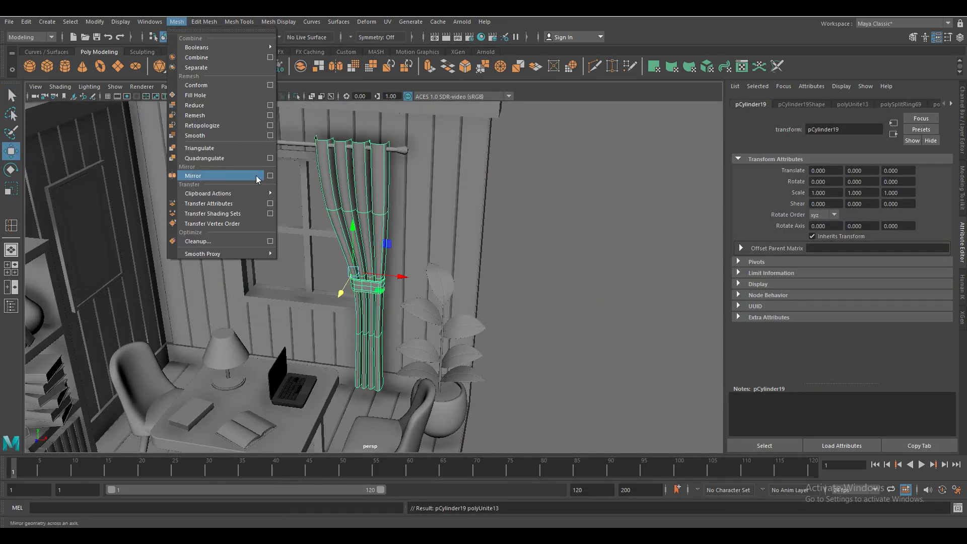
{"action": "left_click", "coordinate": [274, 175]}
{"action": "left_click", "coordinate": [760, 438]}
{"action": "left_click", "coordinate": [850, 437]}
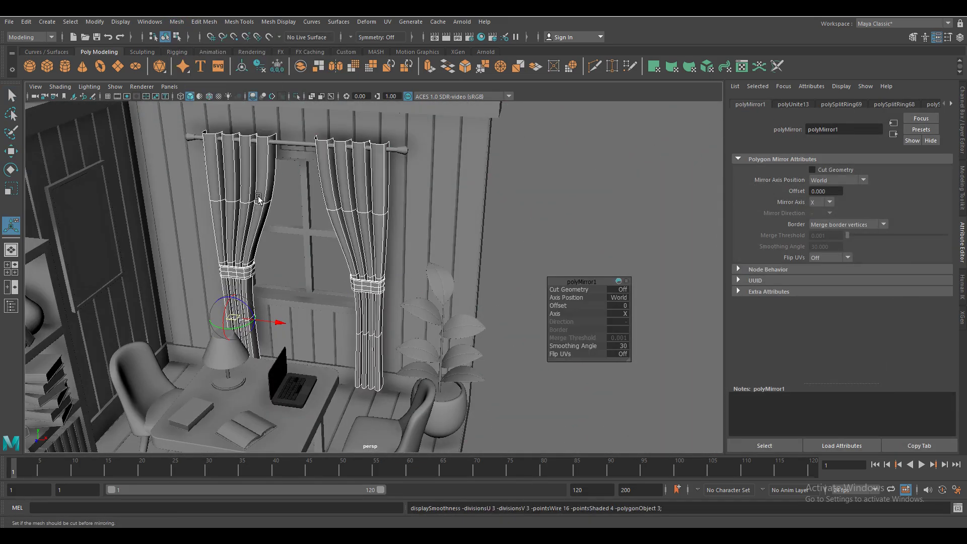
{"action": "key", "text": "q"}
{"action": "left_click", "coordinate": [285, 207]}
{"action": "scroll", "coordinate": [492, 313], "scroll_direction": "down", "scroll_amount": 10}
{"action": "left_click", "coordinate": [493, 314]}
- Save the scene, run an Arnold test render, and close the preview
{"action": "scroll", "coordinate": [381, 350], "scroll_direction": "up", "scroll_amount": 2}
{"action": "key", "text": "ctrl+s"}
{"action": "left_click_drag", "start_coordinate": [380, 350], "coordinate": [464, 339], "text": "alt"}
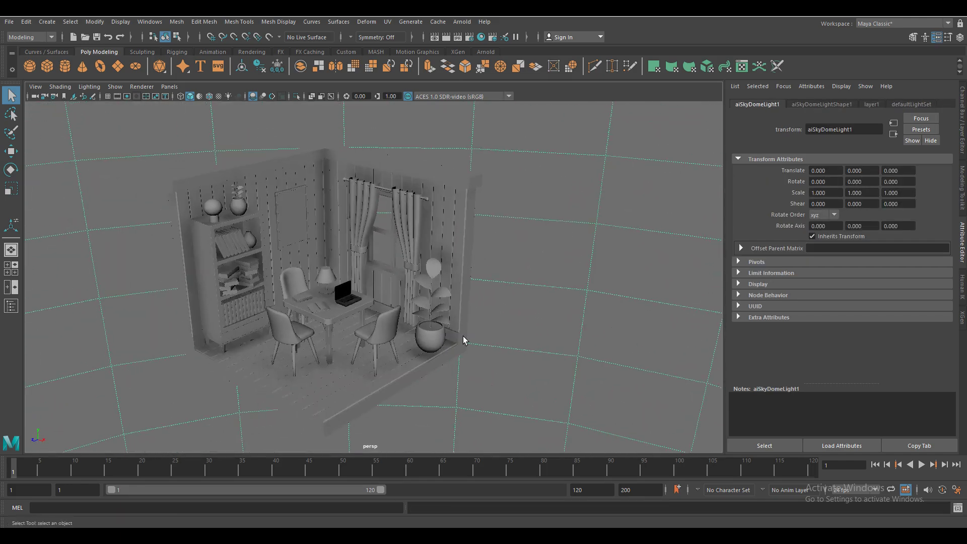
{"action": "left_click", "coordinate": [475, 40]}
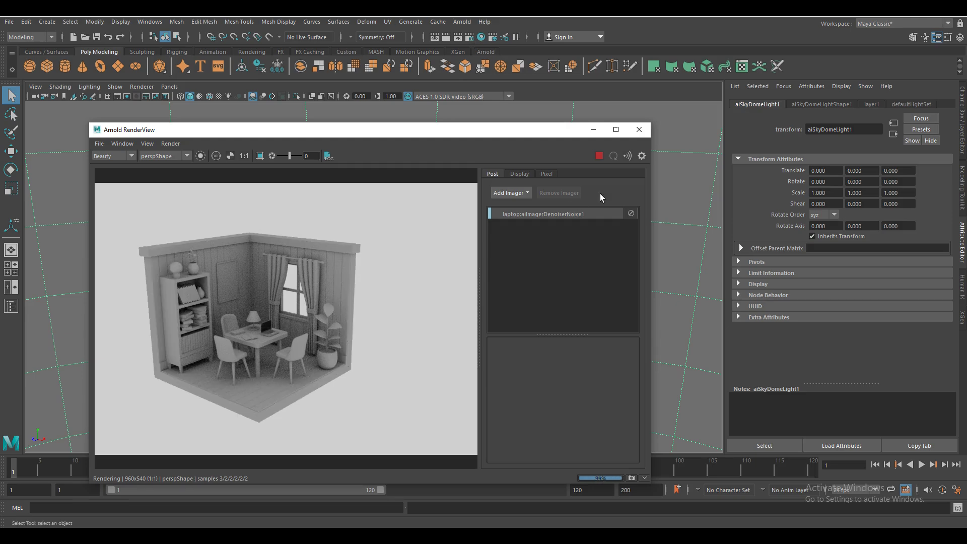
{"action": "left_click", "coordinate": [640, 130]}
- Zoom in and select the curtain
{"action": "scroll", "coordinate": [396, 371], "scroll_direction": "up", "scroll_amount": 5}
{"action": "scroll", "coordinate": [396, 353], "scroll_direction": "up", "scroll_amount": 2}
{"action": "left_click", "coordinate": [392, 324]}
{"action": "scroll", "coordinate": [373, 262], "scroll_direction": "up", "scroll_amount": 3}
- Push a bottom vertex of the first curtain outward to reshape its fold
{"action": "scroll", "coordinate": [368, 260], "scroll_direction": "up", "scroll_amount": 3}
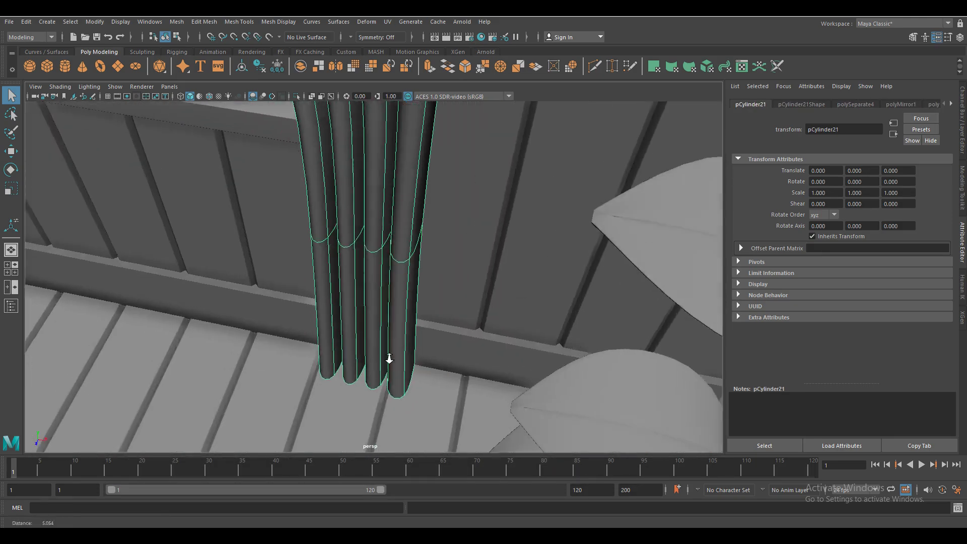
{"action": "key", "text": "F9"}
{"action": "left_click", "coordinate": [373, 247]}
{"action": "key", "text": "w"}
{"action": "left_click_drag", "start_coordinate": [377, 247], "coordinate": [422, 254]}
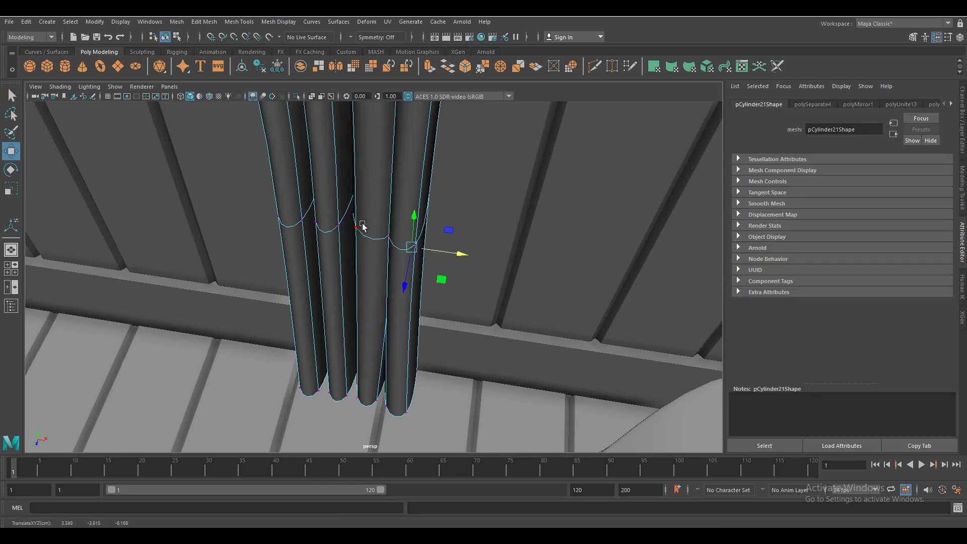
{"action": "key", "text": "ctrl+z"}
{"action": "key", "text": "ctrl+z"}
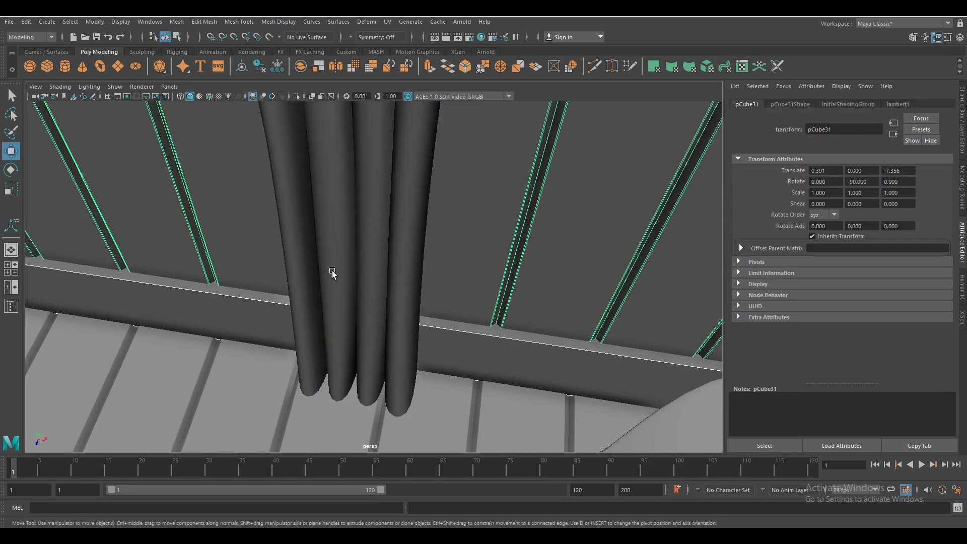
{"action": "key", "text": "shift+z"}
{"action": "key", "text": "shift+z"}
- Select another bottom vertex of the first curtain and inspect it up toward the tie-back
{"action": "left_click_drag", "start_coordinate": [337, 330], "coordinate": [362, 352], "text": "alt"}
{"action": "left_click", "coordinate": [373, 378]}
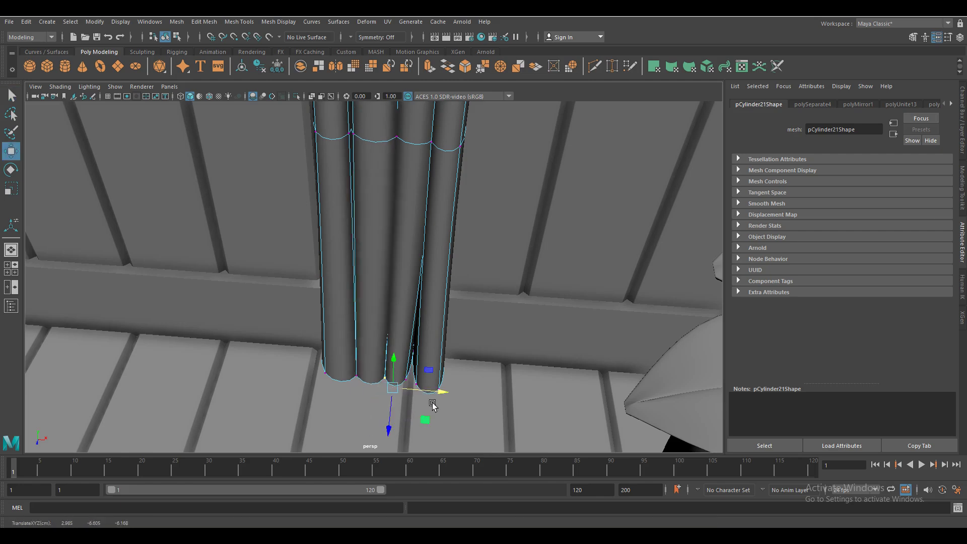
{"action": "left_click_drag", "start_coordinate": [438, 395], "coordinate": [403, 398], "text": "alt"}
{"action": "middle_click_drag", "start_coordinate": [403, 398], "coordinate": [413, 392], "text": "alt"}
{"action": "mouse_move", "coordinate": [413, 392]}
{"action": "left_mouse_down", "text": "alt"}
{"action": "mouse_move", "coordinate": [449, 316]}
{"action": "mouse_move", "coordinate": [443, 250]}
{"action": "left_mouse_up", "text": "alt"}
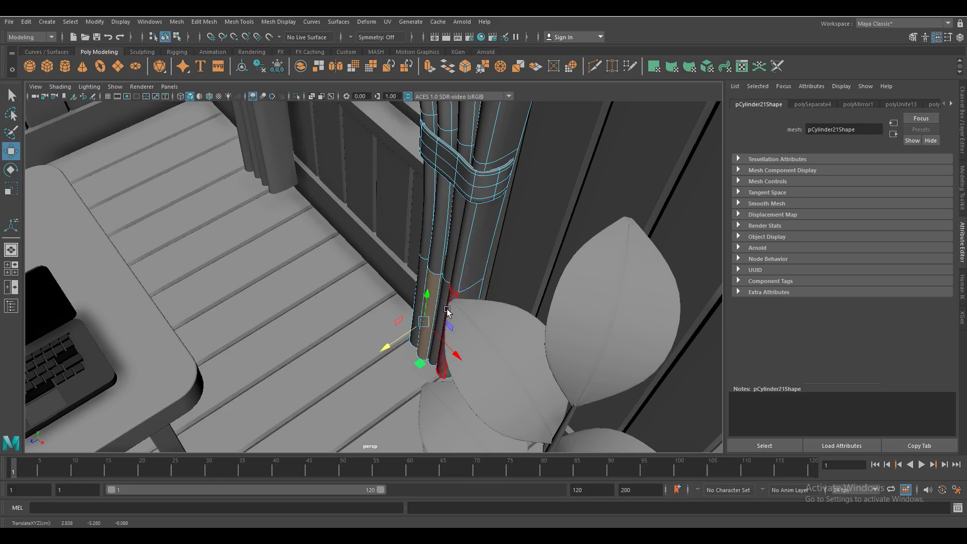
{"action": "scroll", "coordinate": [427, 353], "scroll_direction": "down", "scroll_amount": 5}
{"action": "right_click_drag", "start_coordinate": [401, 261], "coordinate": [383, 247]}
{"action": "scroll", "coordinate": [353, 302], "scroll_direction": "down", "scroll_amount": 5}
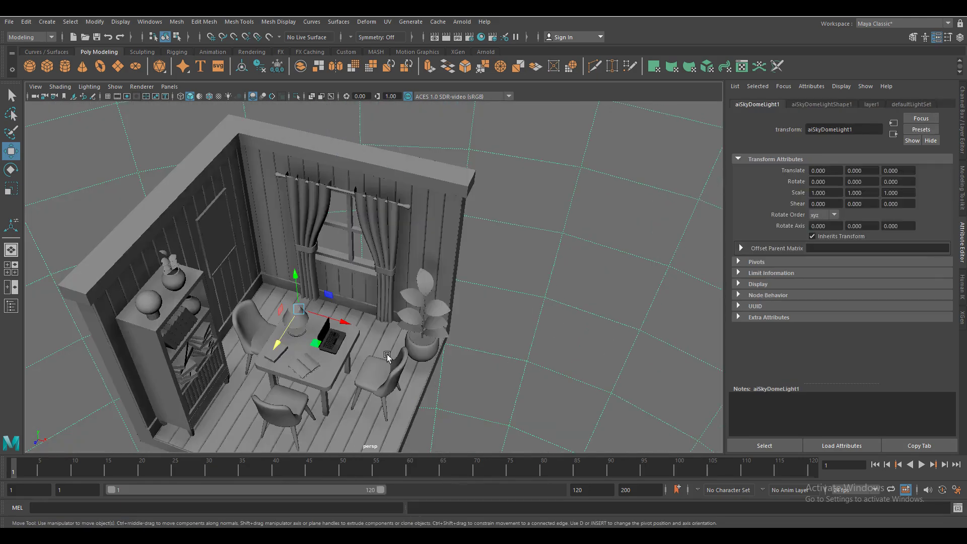
{"action": "scroll", "coordinate": [334, 347], "scroll_direction": "up", "scroll_amount": 4}
{"action": "scroll", "coordinate": [555, 391], "scroll_direction": "up", "scroll_amount": 8}
- Shift the second curtain's vertices sideways and reshape its bottom fold
{"action": "right_click_drag", "start_coordinate": [406, 287], "coordinate": [398, 262]}
{"action": "scroll", "coordinate": [500, 242], "scroll_direction": "up", "scroll_amount": 4}
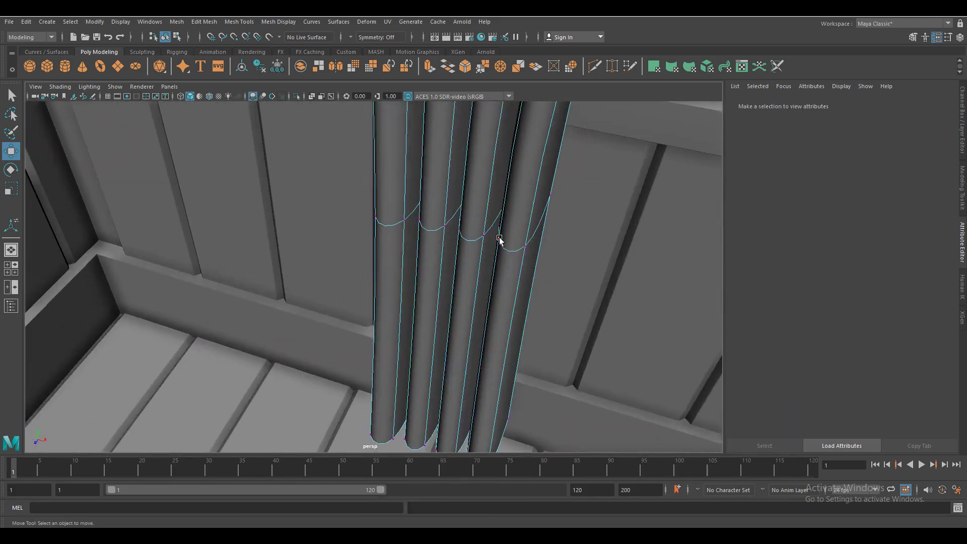
{"action": "left_click", "coordinate": [501, 242]}
{"action": "mouse_move", "coordinate": [494, 252]}
{"action": "left_mouse_down"}
{"action": "mouse_move", "coordinate": [468, 247]}
{"action": "mouse_move", "coordinate": [460, 258]}
{"action": "left_mouse_up"}
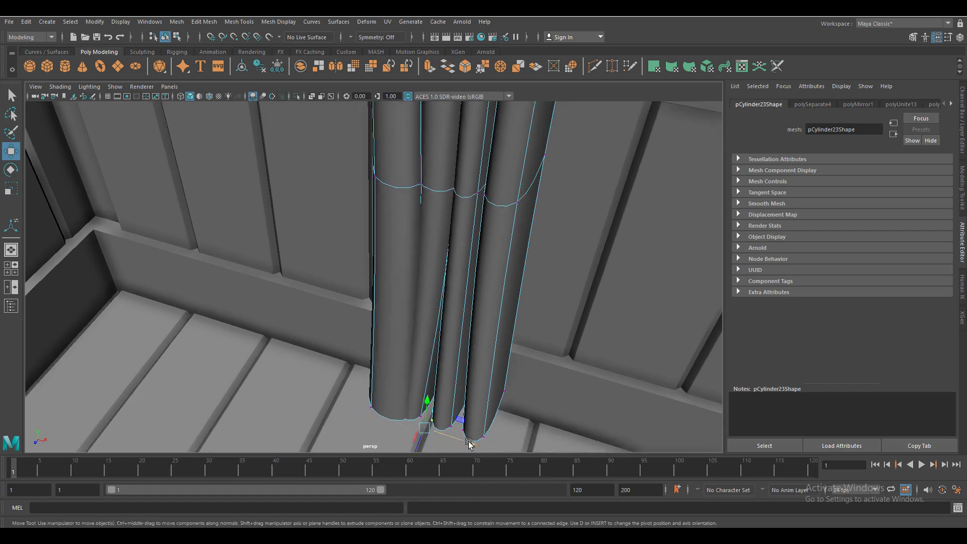
{"action": "mouse_move", "coordinate": [469, 444]}
{"action": "left_mouse_down"}
{"action": "mouse_move", "coordinate": [485, 438]}
{"action": "mouse_move", "coordinate": [463, 418]}
{"action": "left_mouse_up"}
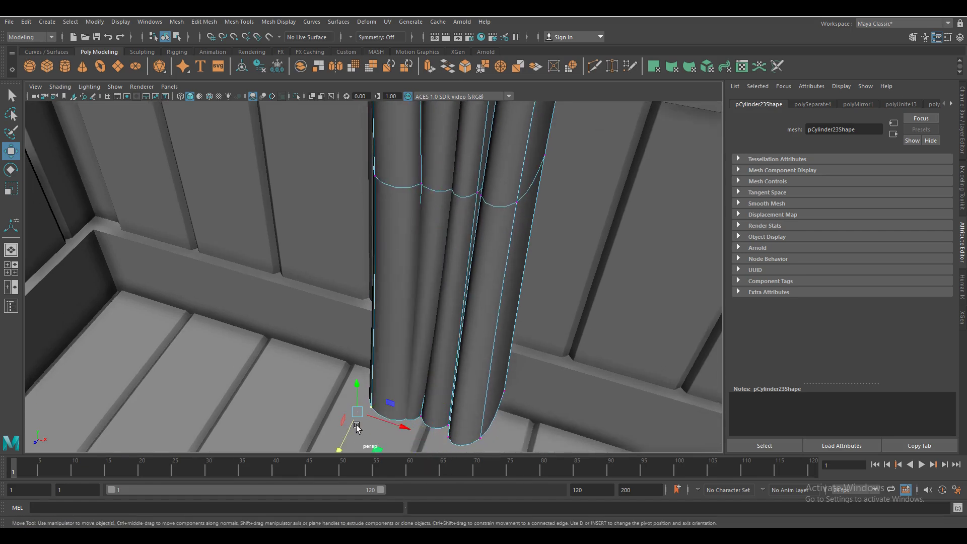
{"action": "scroll", "coordinate": [356, 427], "scroll_direction": "down", "scroll_amount": 5}
{"action": "scroll", "coordinate": [368, 393], "scroll_direction": "down", "scroll_amount": 5}
- Select the curtain's bottom row of vertices in vertex mode
{"action": "left_click", "coordinate": [378, 353]}
{"action": "left_click_drag", "start_coordinate": [378, 353], "coordinate": [384, 318], "text": "alt"}
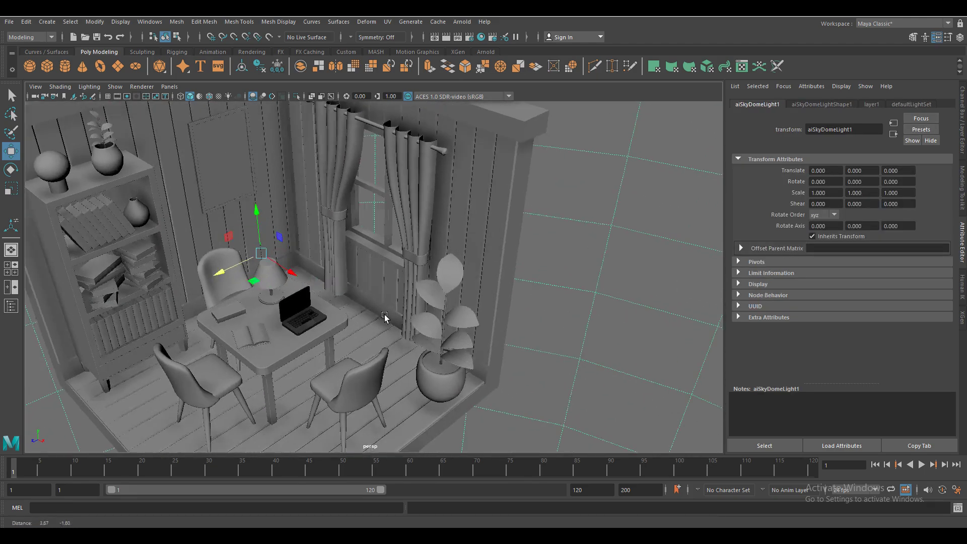
{"action": "left_click", "coordinate": [401, 322]}
{"action": "scroll", "coordinate": [403, 368], "scroll_direction": "up", "scroll_amount": 5}
{"action": "scroll", "coordinate": [423, 262], "scroll_direction": "up", "scroll_amount": 5}
{"action": "right_click_drag", "start_coordinate": [423, 262], "coordinate": [399, 275]}
{"action": "left_click_drag", "start_coordinate": [514, 353], "coordinate": [398, 370]}
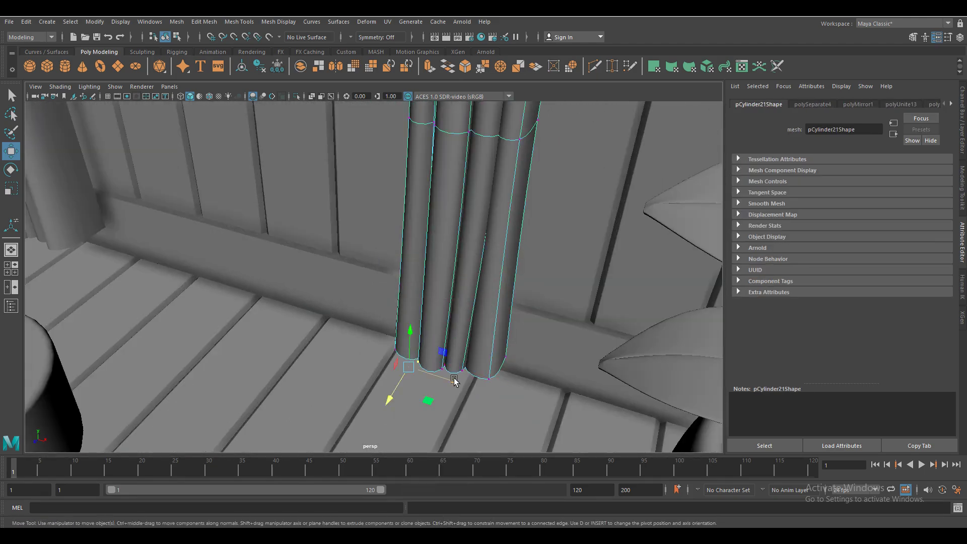
- Select a mid-curtain row of vertices at the tie-back band, then return to object mode
{"action": "scroll", "coordinate": [437, 379], "scroll_direction": "down", "scroll_amount": 5}
{"action": "mouse_move", "coordinate": [464, 413]}
{"action": "left_mouse_down", "text": "alt"}
{"action": "mouse_move", "coordinate": [487, 263]}
{"action": "mouse_move", "coordinate": [424, 374]}
{"action": "left_mouse_up", "text": "alt"}
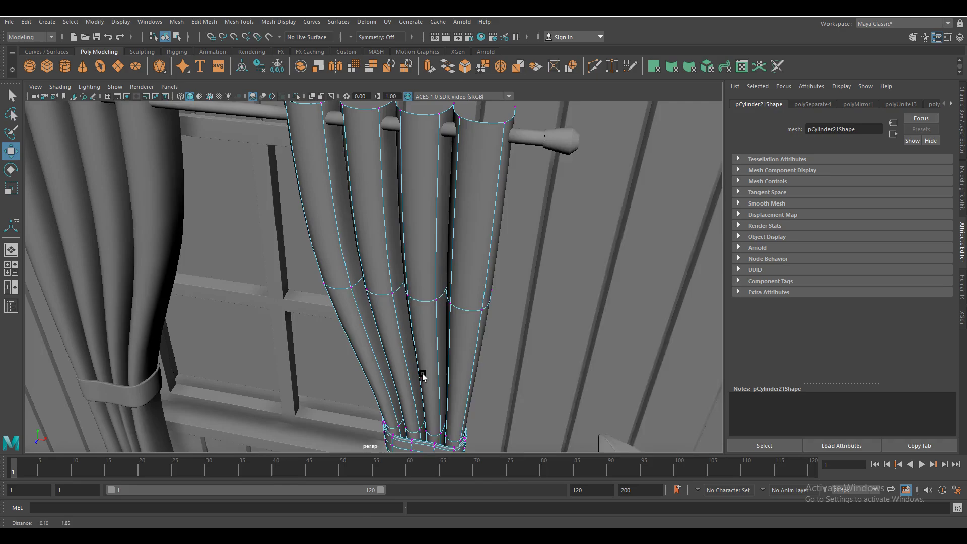
{"action": "scroll", "coordinate": [424, 374], "scroll_direction": "up", "scroll_amount": 5}
{"action": "left_click_drag", "start_coordinate": [322, 302], "coordinate": [505, 362]}
{"action": "scroll", "coordinate": [432, 332], "scroll_direction": "down", "scroll_amount": 5}
{"action": "scroll", "coordinate": [505, 361], "scroll_direction": "up", "scroll_amount": 5}
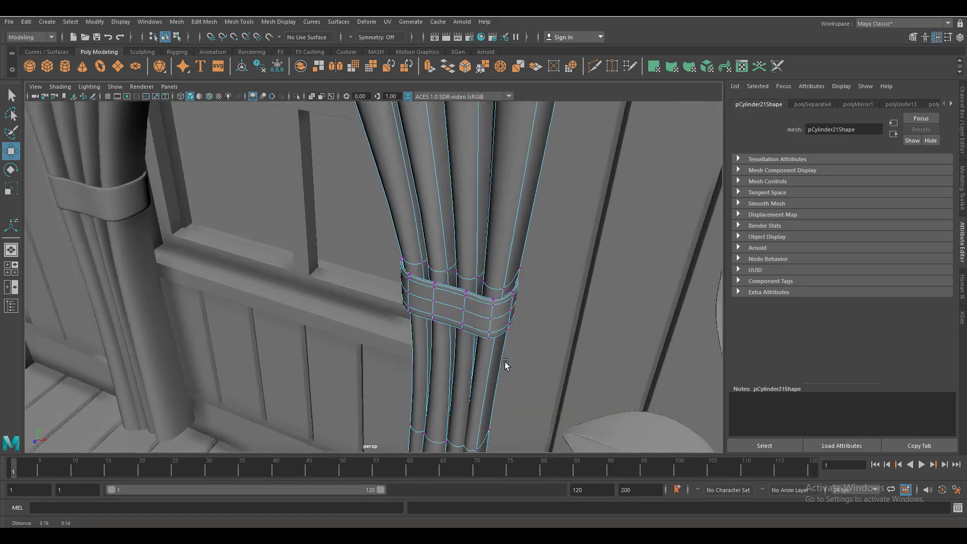
{"action": "scroll", "coordinate": [446, 295], "scroll_direction": "down", "scroll_amount": 5}
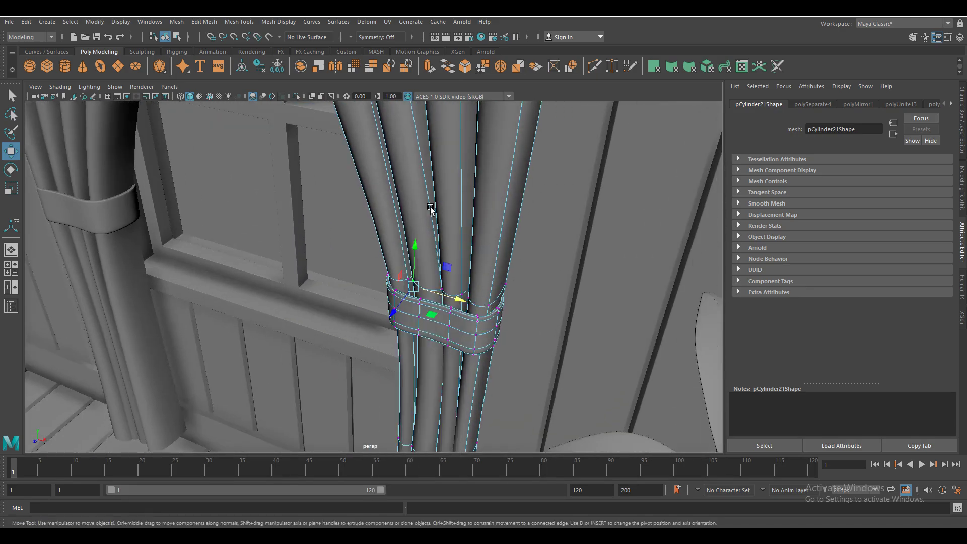
{"action": "left_click", "coordinate": [429, 322]}
{"action": "scroll", "coordinate": [399, 342], "scroll_direction": "up", "scroll_amount": 2}
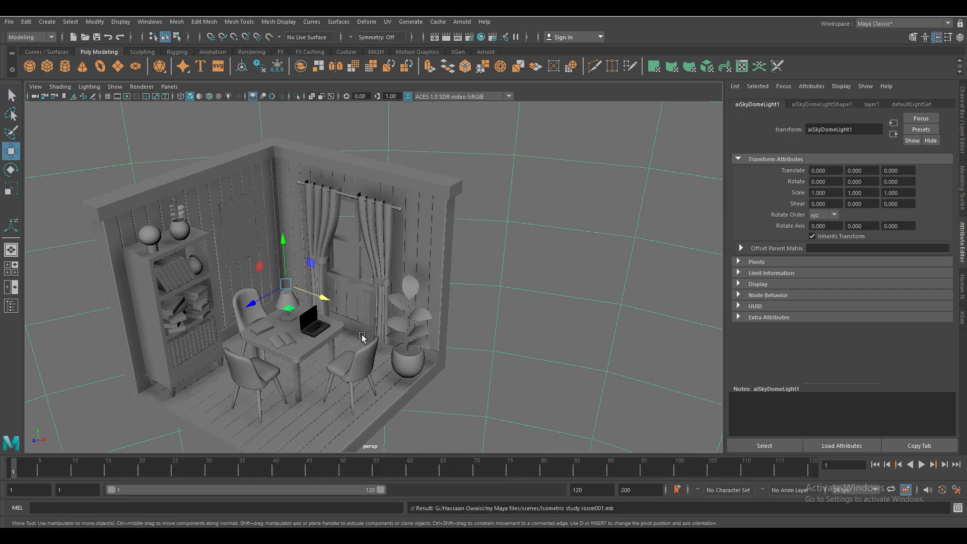
{"action": "mouse_move", "coordinate": [363, 337]}
{"action": "left_mouse_down", "text": "alt"}
{"action": "mouse_move", "coordinate": [384, 363]}
{"action": "mouse_move", "coordinate": [451, 391]}
{"action": "mouse_move", "coordinate": [510, 295]}
{"action": "left_mouse_up", "text": "alt"}
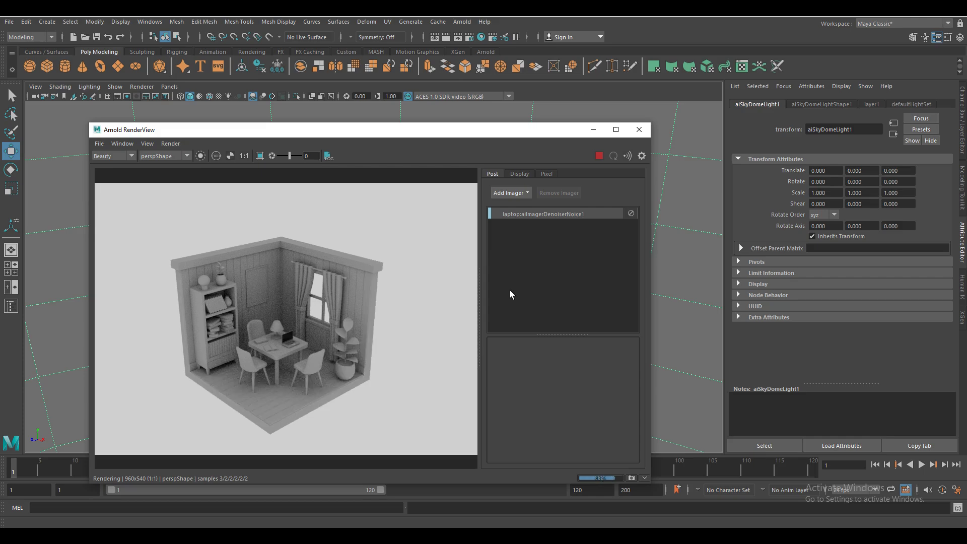
{"action": "left_click", "coordinate": [639, 132]}
{"action": "scroll", "coordinate": [210, 360], "scroll_direction": "up", "scroll_amount": 5}
- Rotate a lower plant leaf slightly to tilt it
{"action": "left_click", "coordinate": [423, 348]}
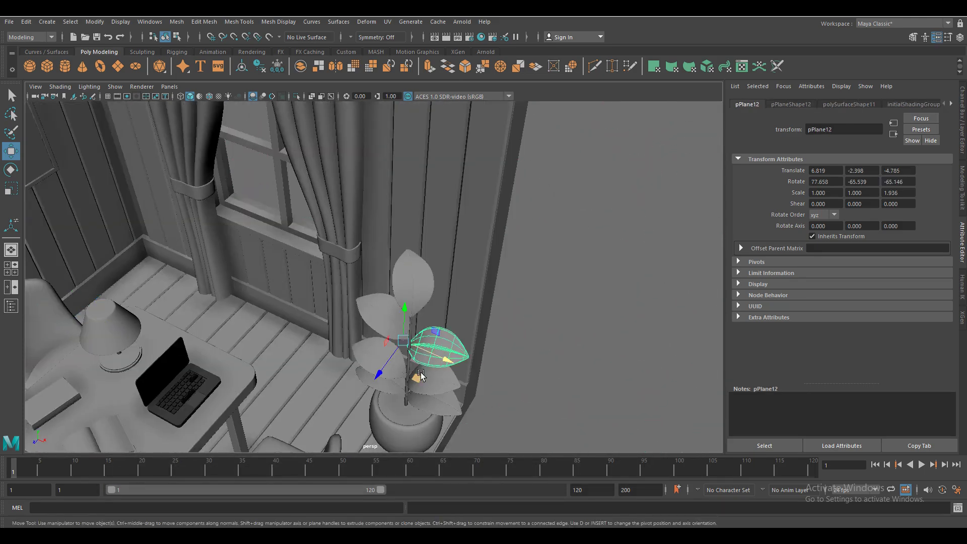
{"action": "mouse_move", "coordinate": [410, 388]}
{"action": "left_mouse_down", "text": "alt"}
{"action": "mouse_move", "coordinate": [393, 396]}
{"action": "mouse_move", "coordinate": [406, 384]}
{"action": "left_mouse_up", "text": "alt"}
{"action": "key", "text": "e"}
{"action": "left_click", "coordinate": [315, 362]}
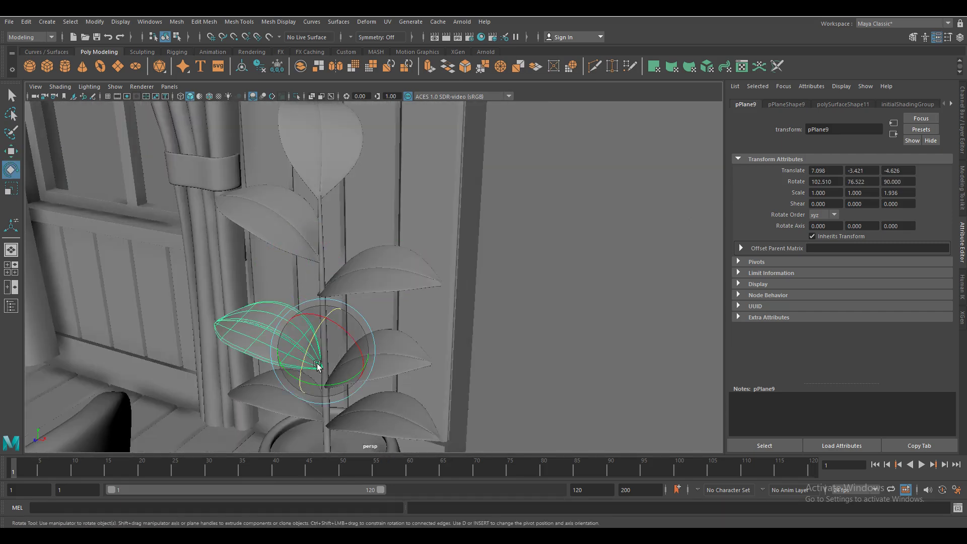
{"action": "left_click_drag", "start_coordinate": [315, 361], "coordinate": [306, 369]}
{"action": "key", "text": "w"}
{"action": "scroll", "coordinate": [464, 355], "scroll_direction": "down", "scroll_amount": 5}
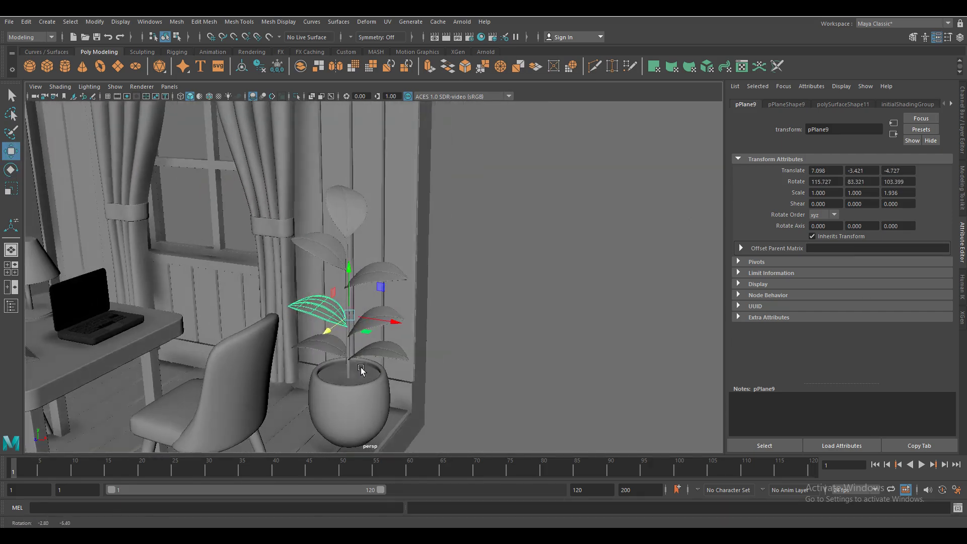
{"action": "scroll", "coordinate": [463, 355], "scroll_direction": "down", "scroll_amount": 5}
- Set the wall material's base colour to a deeper warm tan and render a preview
{"action": "left_click", "coordinate": [440, 37]}
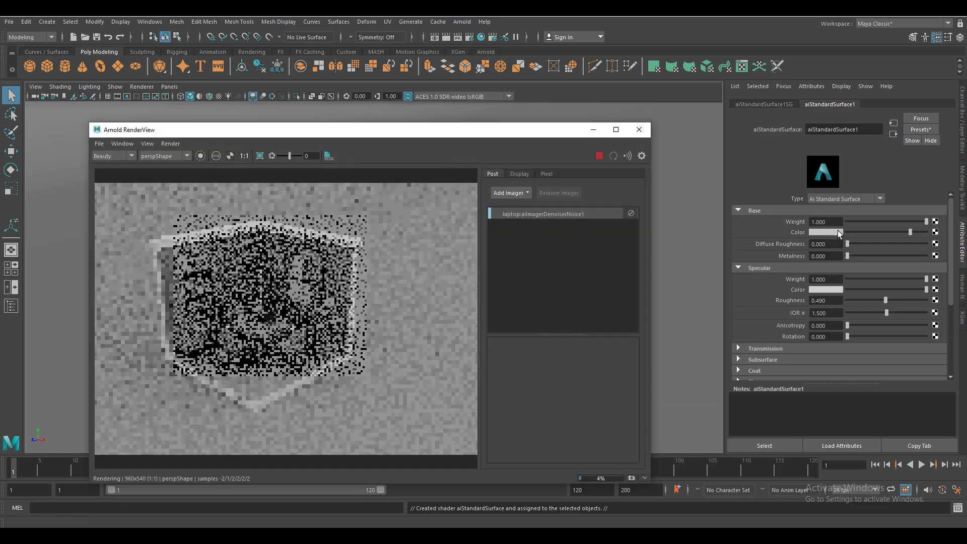
{"action": "left_click", "coordinate": [826, 232]}
{"action": "left_click_drag", "start_coordinate": [909, 236], "coordinate": [931, 227]}
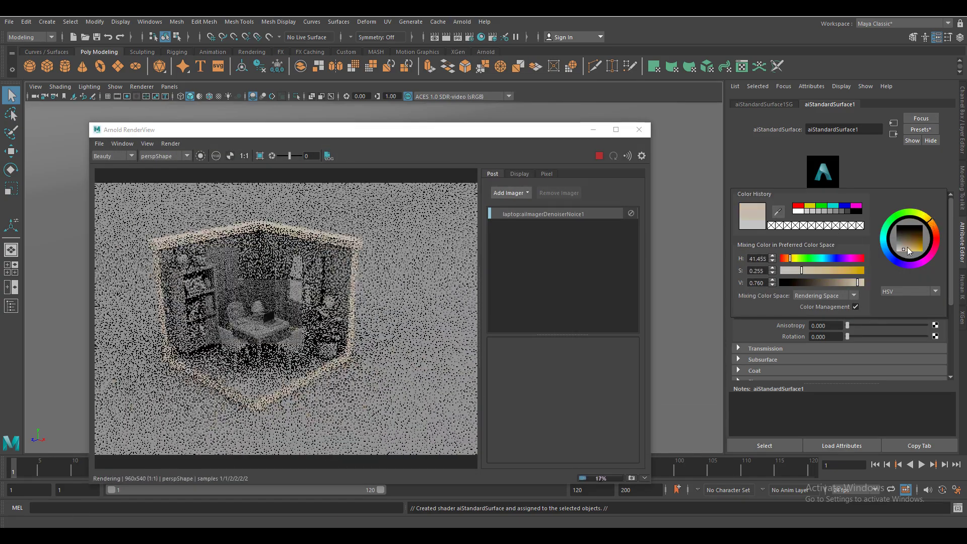
{"action": "left_click", "coordinate": [905, 247]}
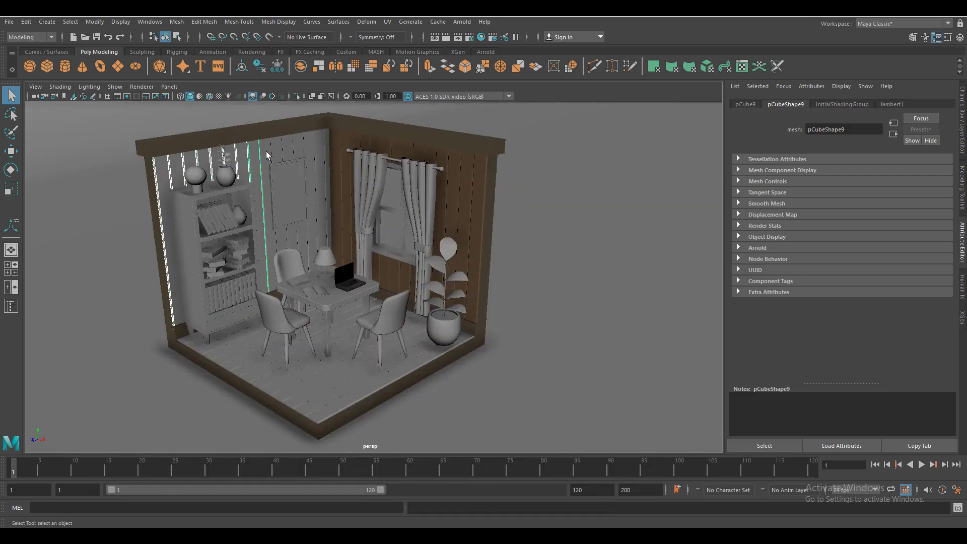
- Give the floor a new Arnold surface with a light brown base colour
{"action": "scroll", "coordinate": [267, 155], "scroll_direction": "up", "scroll_amount": 5}
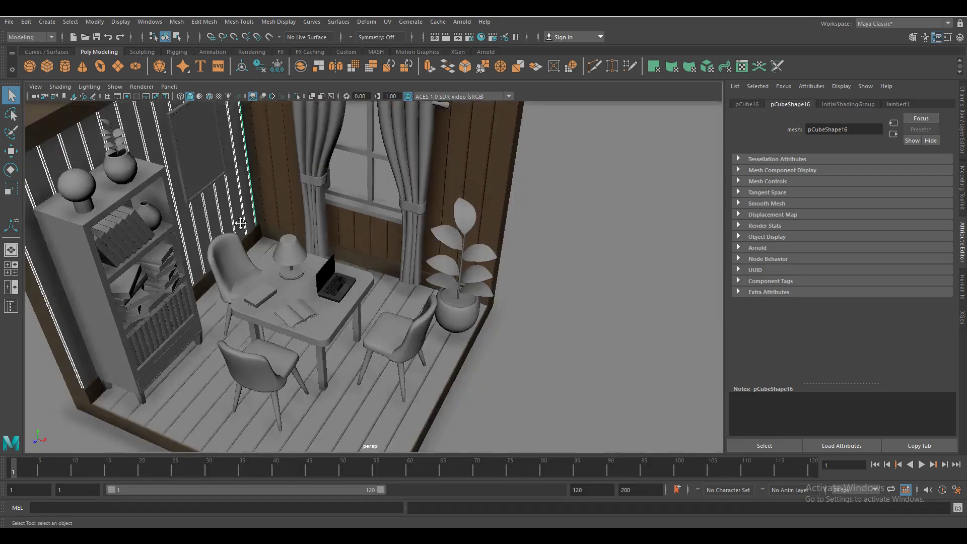
{"action": "right_click", "coordinate": [264, 210]}
{"action": "left_click", "coordinate": [357, 489]}
{"action": "scroll", "coordinate": [400, 337], "scroll_direction": "down", "scroll_amount": 5}
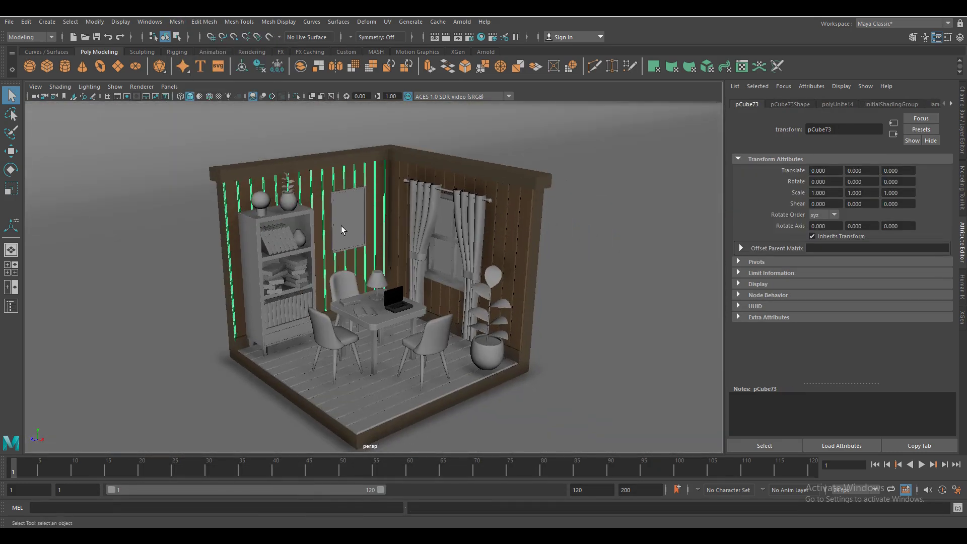
{"action": "scroll", "coordinate": [403, 391], "scroll_direction": "up", "scroll_amount": 2}
{"action": "left_click", "coordinate": [383, 312]}
{"action": "right_click_drag", "start_coordinate": [386, 261], "coordinate": [402, 507]}
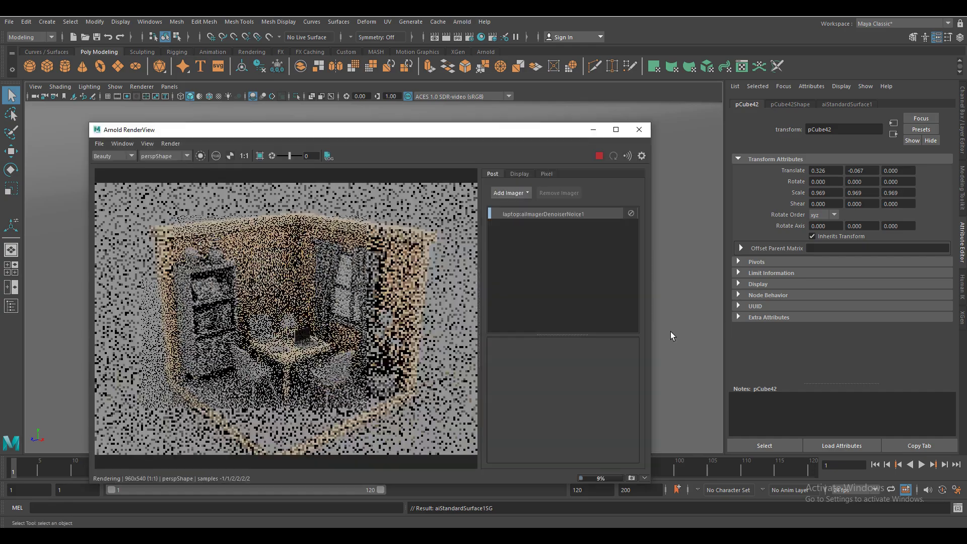
{"action": "right_click_drag", "start_coordinate": [399, 261], "coordinate": [394, 519]}
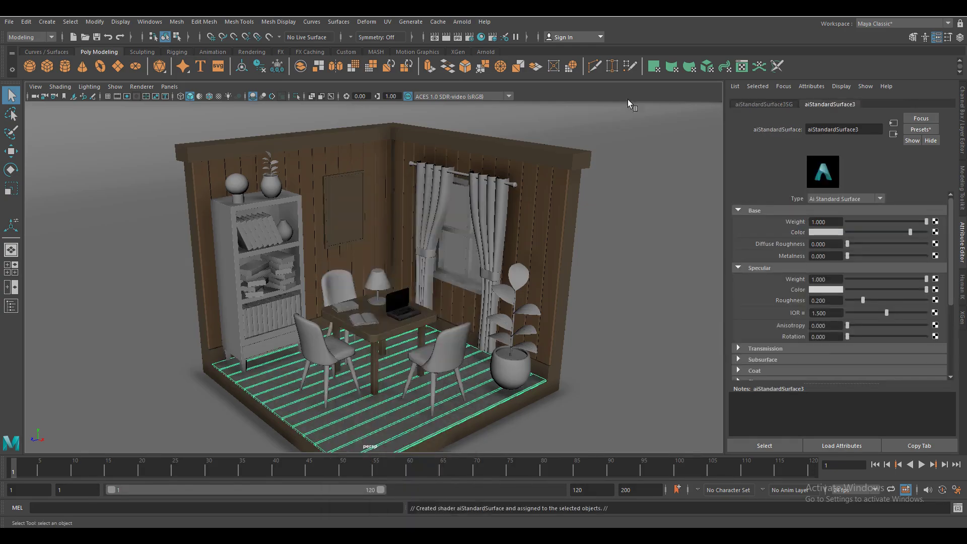
{"action": "left_click", "coordinate": [852, 235]}
{"action": "left_click_drag", "start_coordinate": [902, 249], "coordinate": [909, 244]}
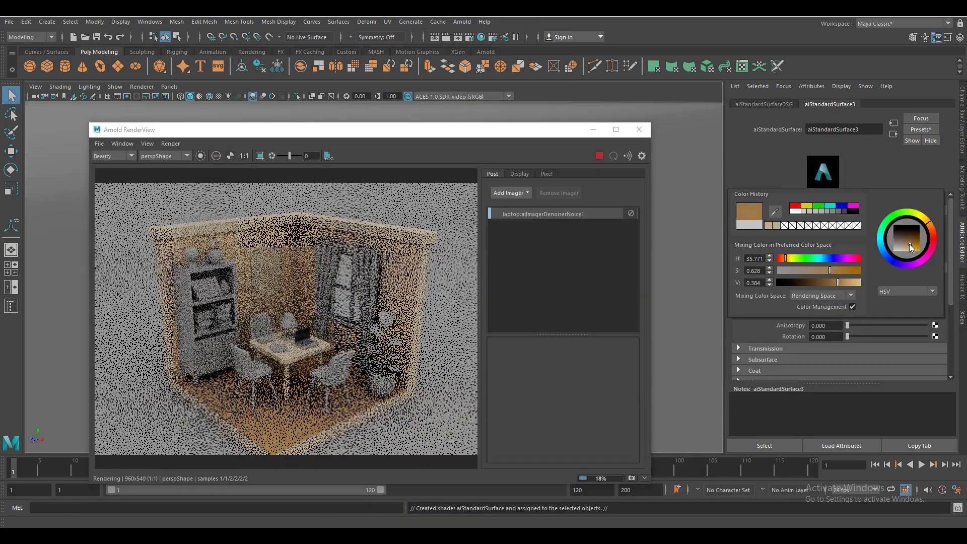
{"action": "left_click", "coordinate": [908, 249]}
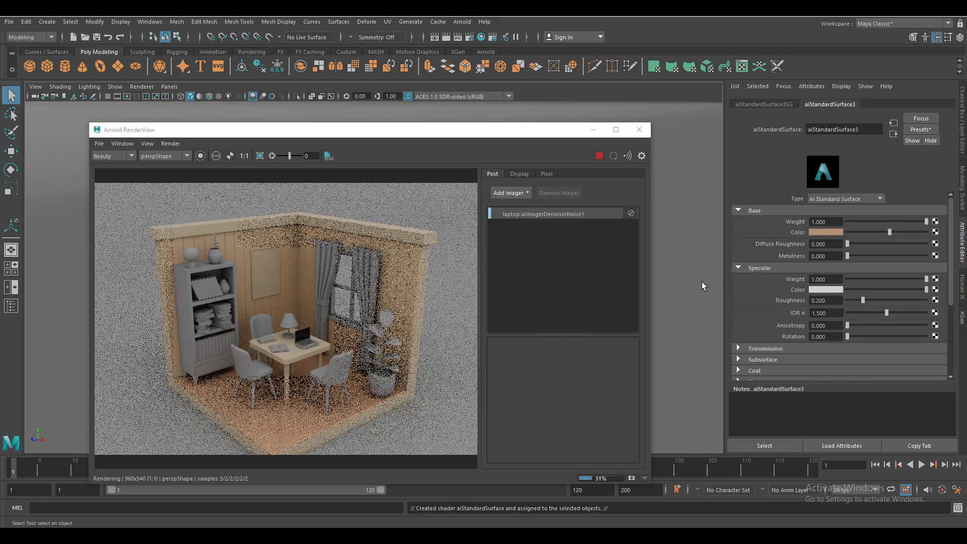
{"action": "left_click", "coordinate": [639, 129]}
- Assign the bookshelf a new Arnold surface and desaturate its base colour
{"action": "left_click", "coordinate": [457, 261]}
{"action": "right_click", "coordinate": [456, 261]}
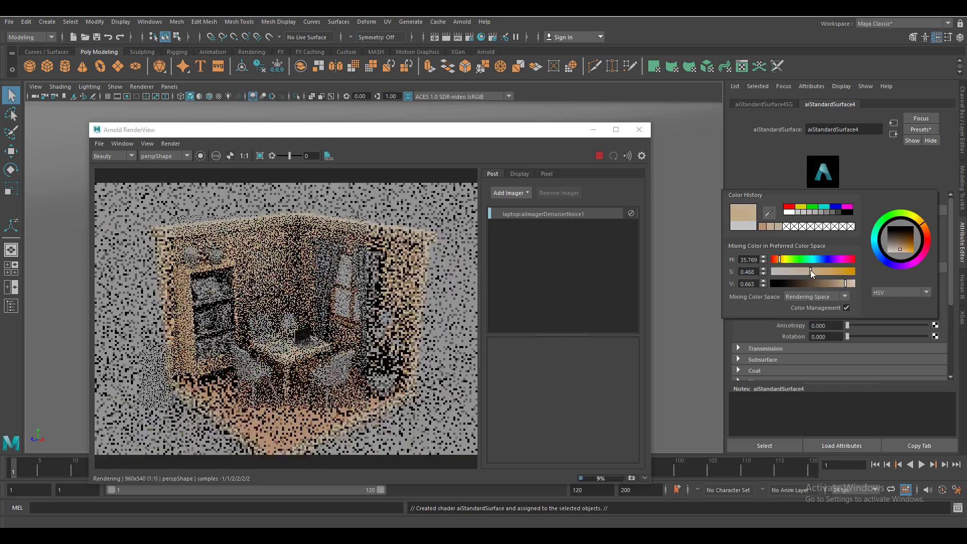
{"action": "left_click_drag", "start_coordinate": [811, 270], "coordinate": [796, 270]}
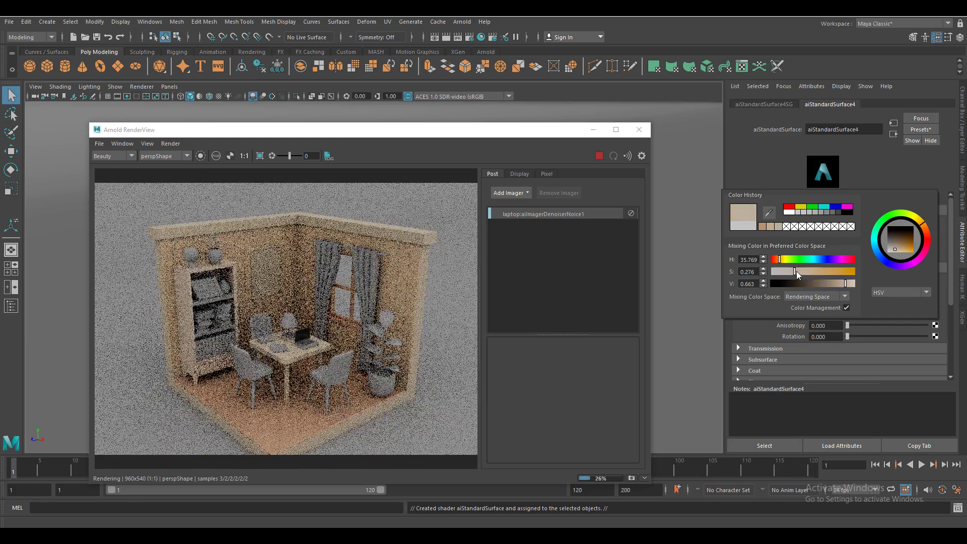
{"action": "left_click", "coordinate": [639, 130]}
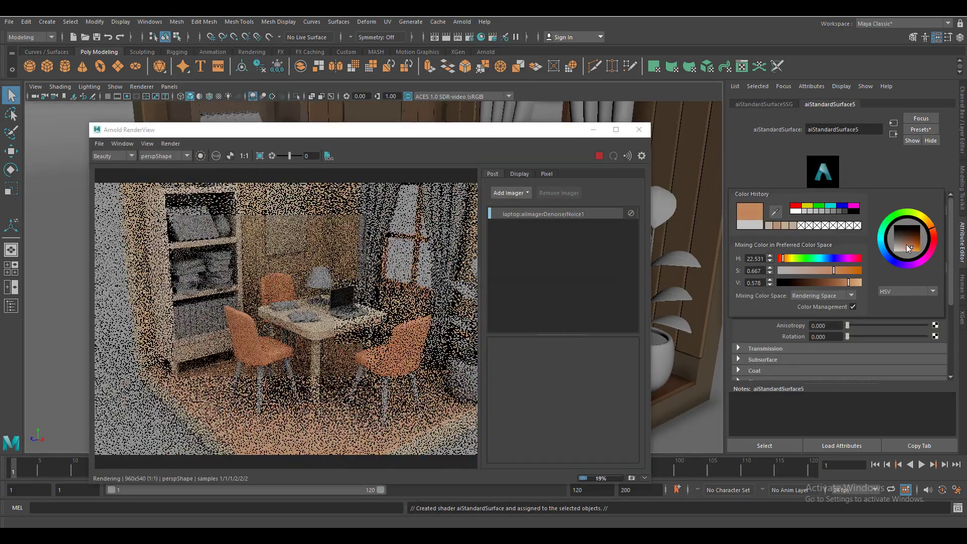
- Tint the chair shader a dusty pink and give the chair legs a new desaturated tan aiStandardSurface
{"action": "left_click_drag", "start_coordinate": [907, 244], "coordinate": [936, 236]}
{"action": "left_click", "coordinate": [905, 248]}
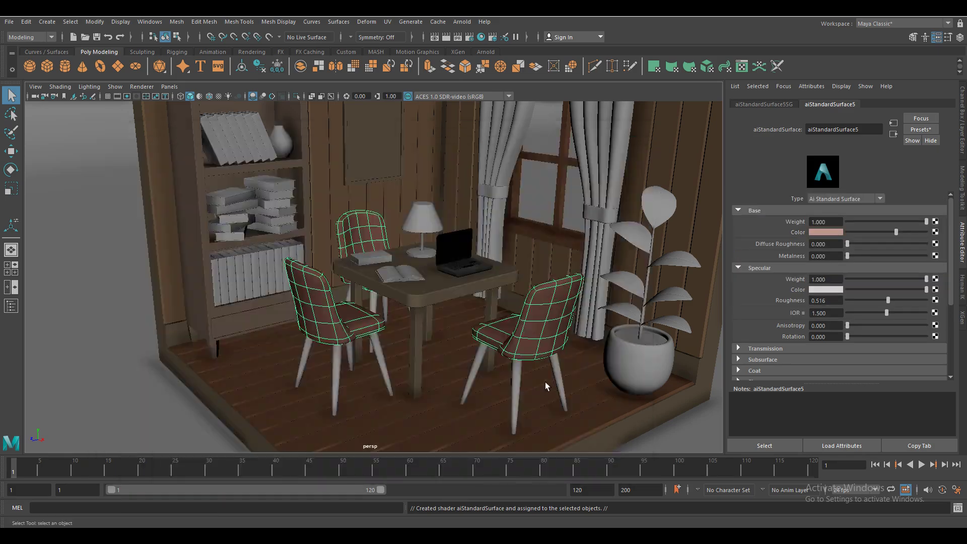
{"action": "left_click", "coordinate": [418, 402]}
{"action": "left_click", "coordinate": [793, 224]}
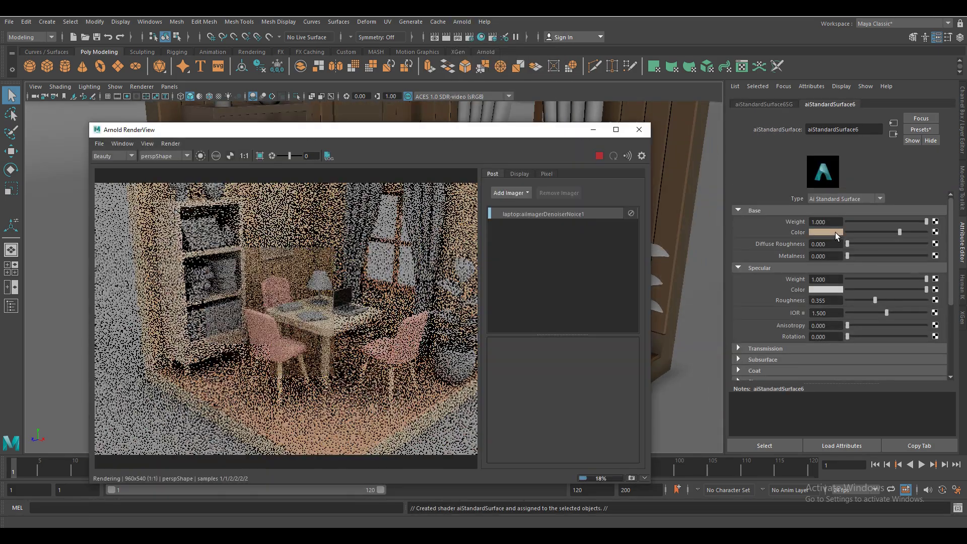
{"action": "left_click", "coordinate": [835, 232]}
{"action": "left_click", "coordinate": [909, 246]}
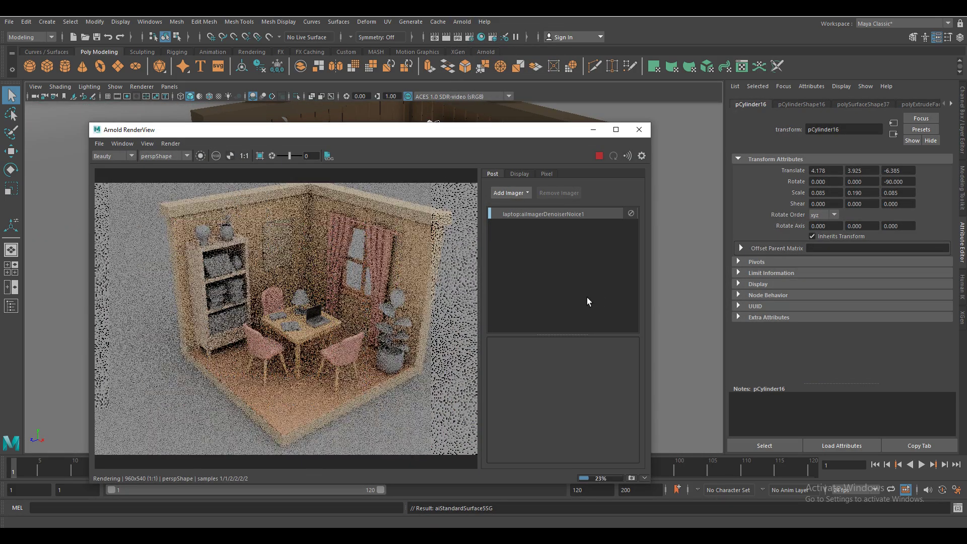
{"action": "left_click_drag", "start_coordinate": [839, 278], "coordinate": [834, 278]}
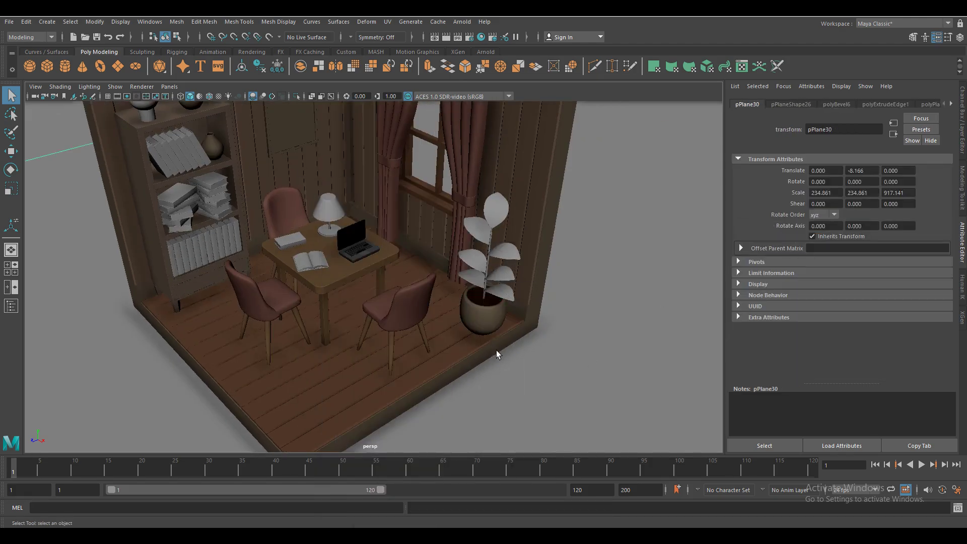
- Give the plant leaves a new olive-green aiStandardSurface, then select the stem and soil disc
{"action": "left_click", "coordinate": [427, 402]}
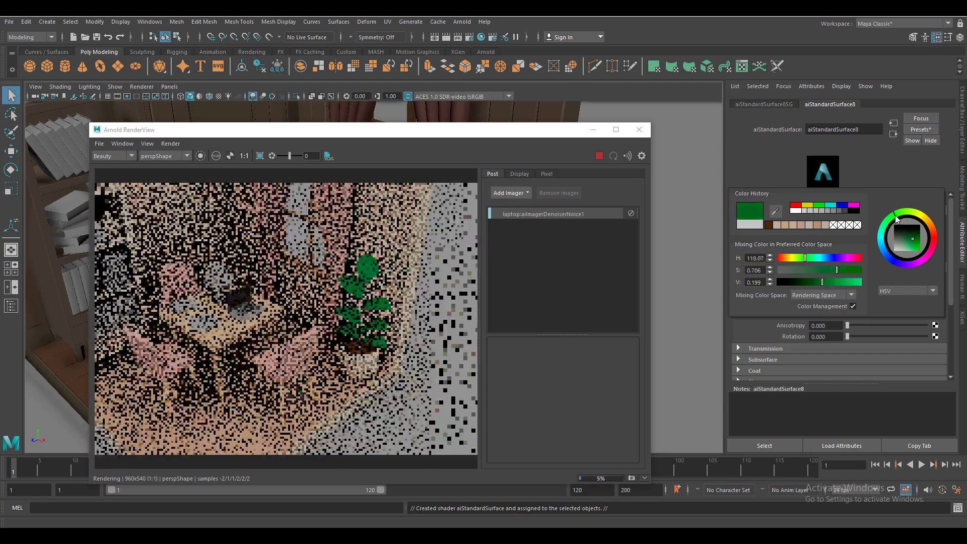
{"action": "mouse_move", "coordinate": [896, 218]}
{"action": "left_mouse_down"}
{"action": "mouse_move", "coordinate": [925, 242]}
{"action": "mouse_move", "coordinate": [910, 238]}
{"action": "left_mouse_up"}
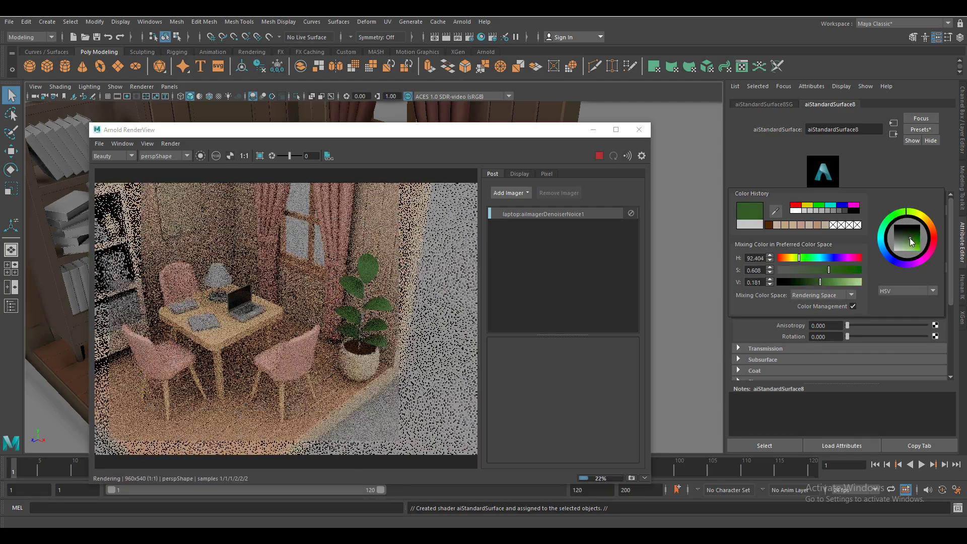
{"action": "left_click", "coordinate": [912, 214]}
{"action": "left_click", "coordinate": [639, 132]}
{"action": "left_click", "coordinate": [482, 272]}
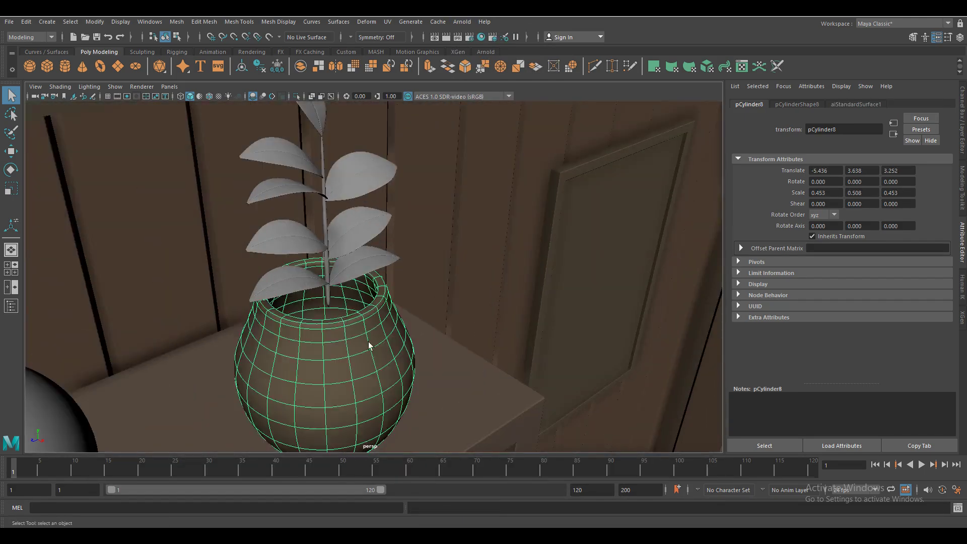
{"action": "left_click", "coordinate": [524, 402]}
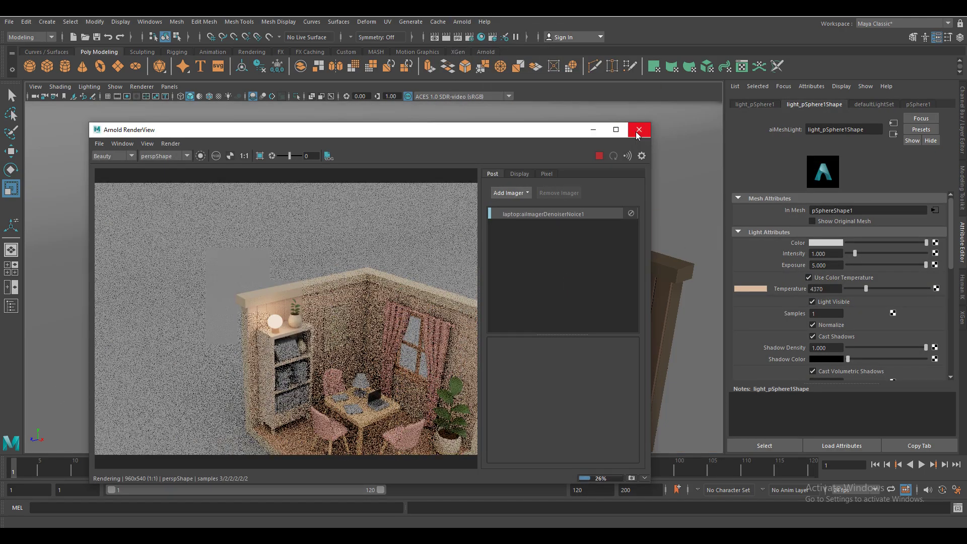
- Close the render preview and toggle the viewport between wireframe and shaded display
{"action": "left_click", "coordinate": [638, 131]}
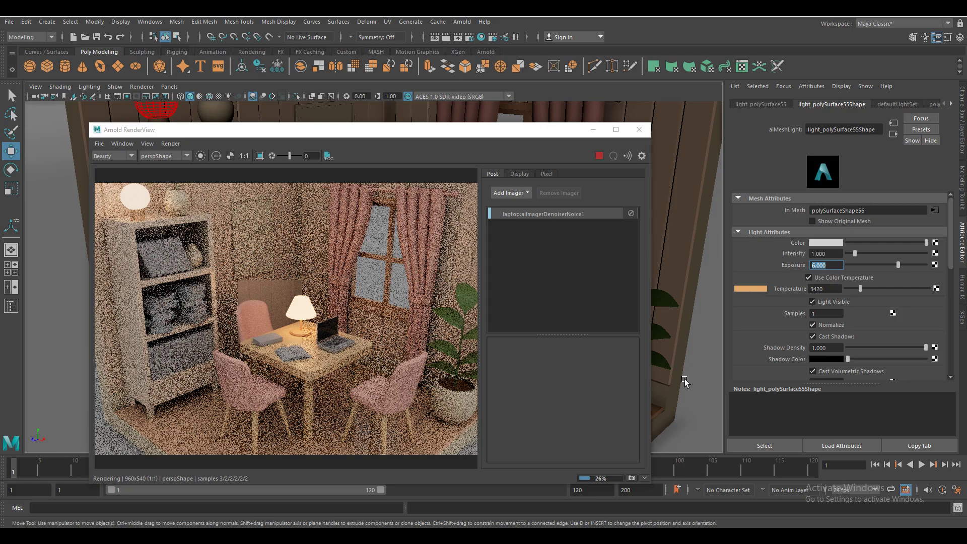
{"action": "left_click", "coordinate": [638, 131]}
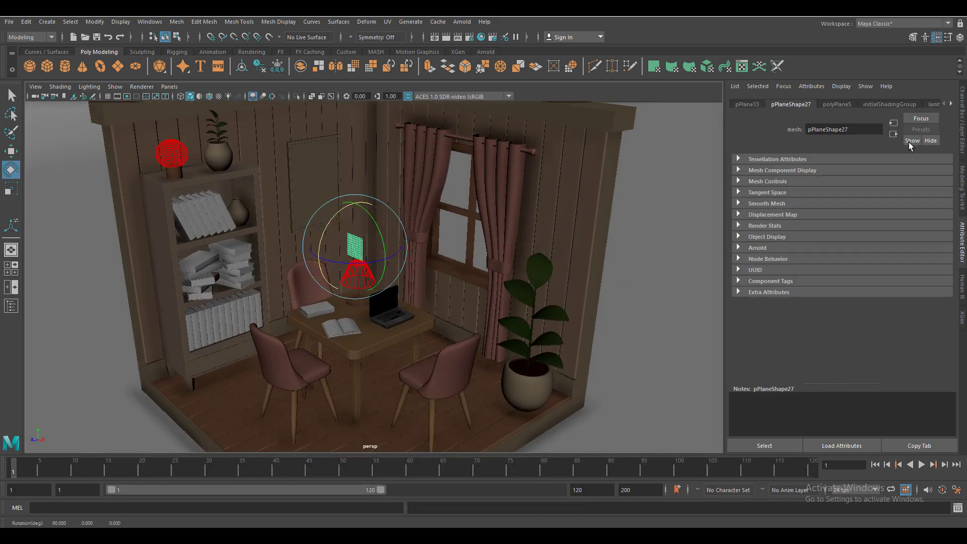
{"action": "left_click_drag", "start_coordinate": [423, 303], "coordinate": [421, 328]}
{"action": "key", "text": "4"}
{"action": "key", "text": "r"}
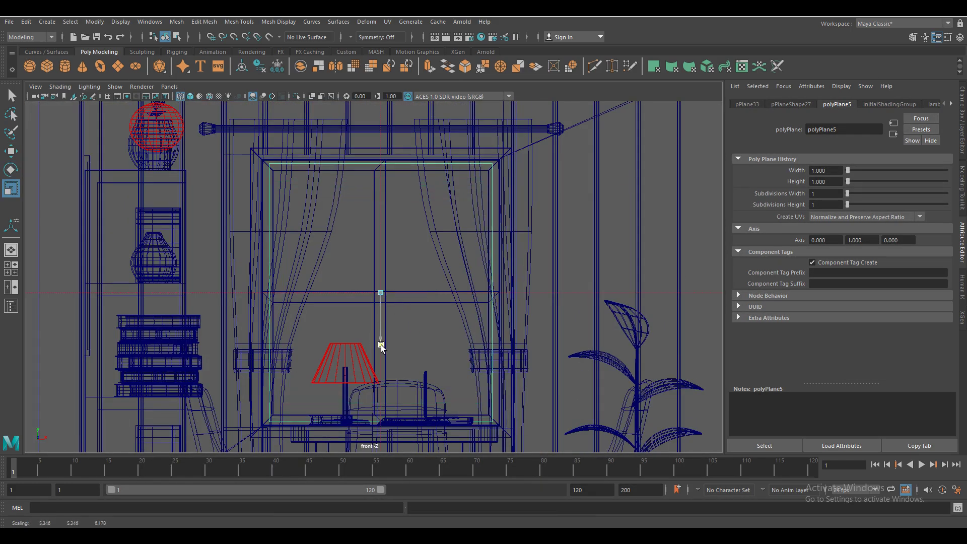
{"action": "key", "text": "w"}
{"action": "key", "text": "6"}
- Turn the window plane into an Arnold mesh light with exposure 10
{"action": "left_click", "coordinate": [462, 21]}
{"action": "mouse_move", "coordinate": [471, 72]}
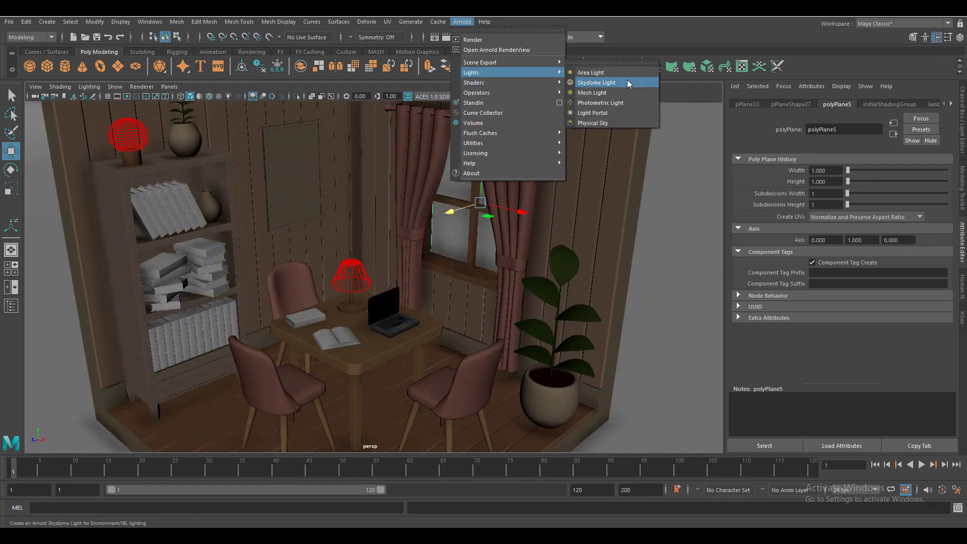
{"action": "left_click", "coordinate": [592, 92]}
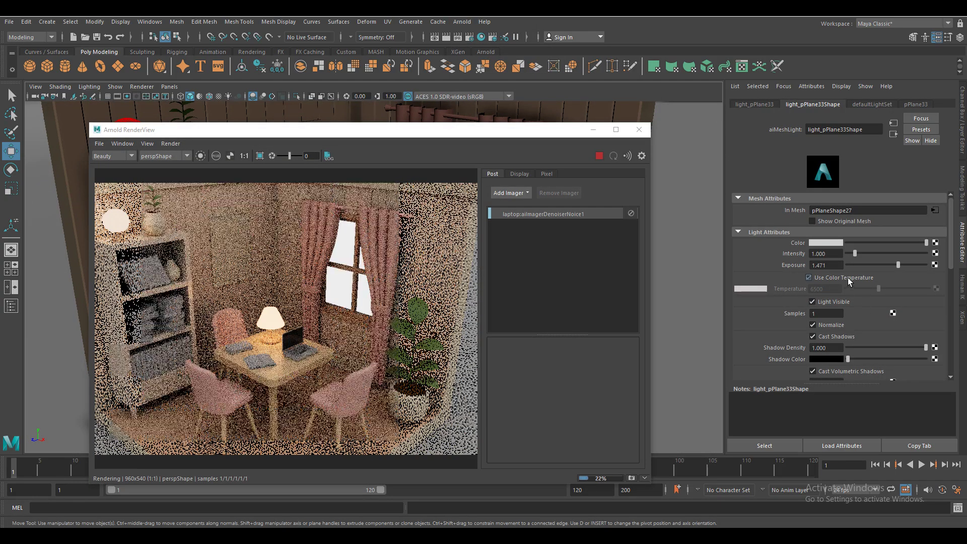
{"action": "left_click_drag", "start_coordinate": [899, 264], "coordinate": [926, 264]}
{"action": "scroll", "coordinate": [684, 341], "scroll_direction": "down", "scroll_amount": 5}
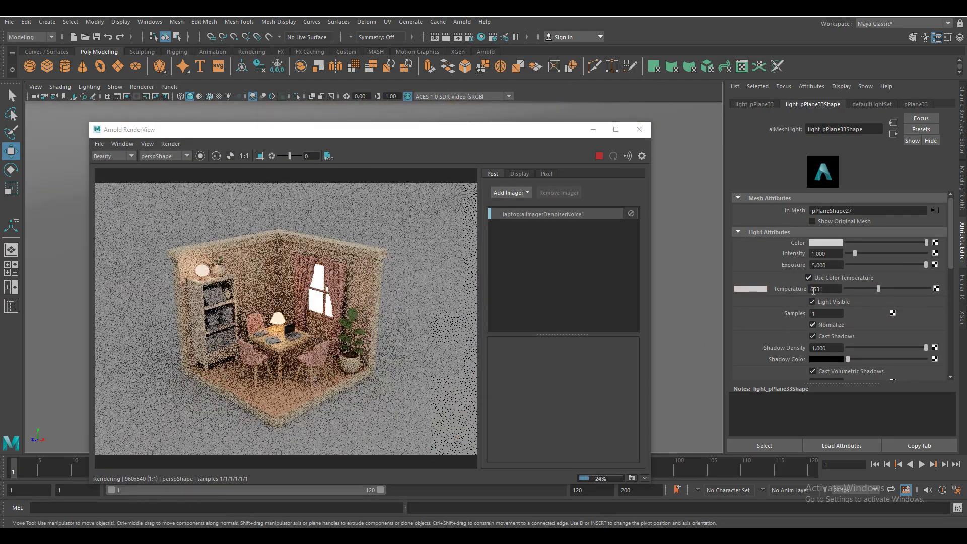
{"action": "double_click", "coordinate": [826, 265]}
{"action": "type", "text": "10"}
{"action": "key", "text": "Return"}
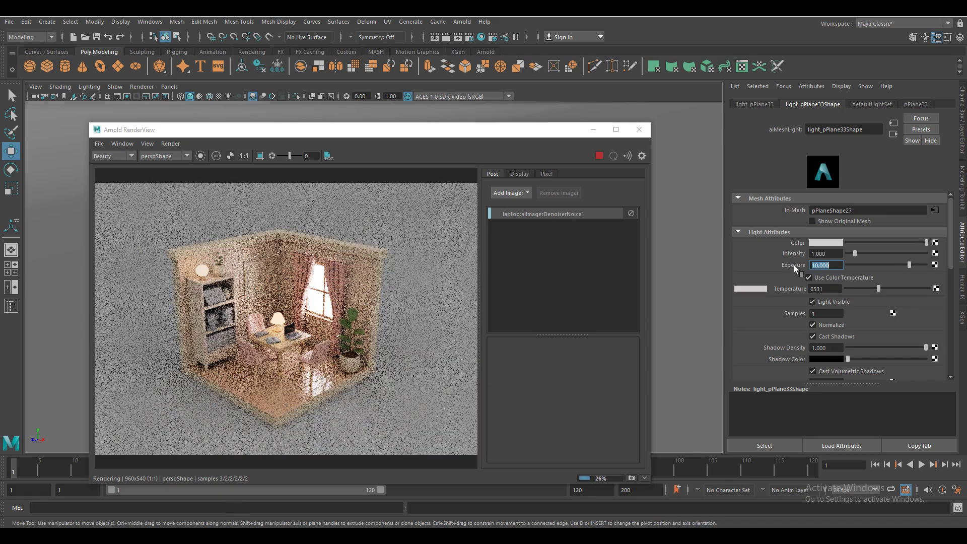
- Give the curtain a new aiStandardSurface with transmission weight reduced to 0.001
{"action": "left_click", "coordinate": [639, 129]}
{"action": "left_click", "coordinate": [473, 183]}
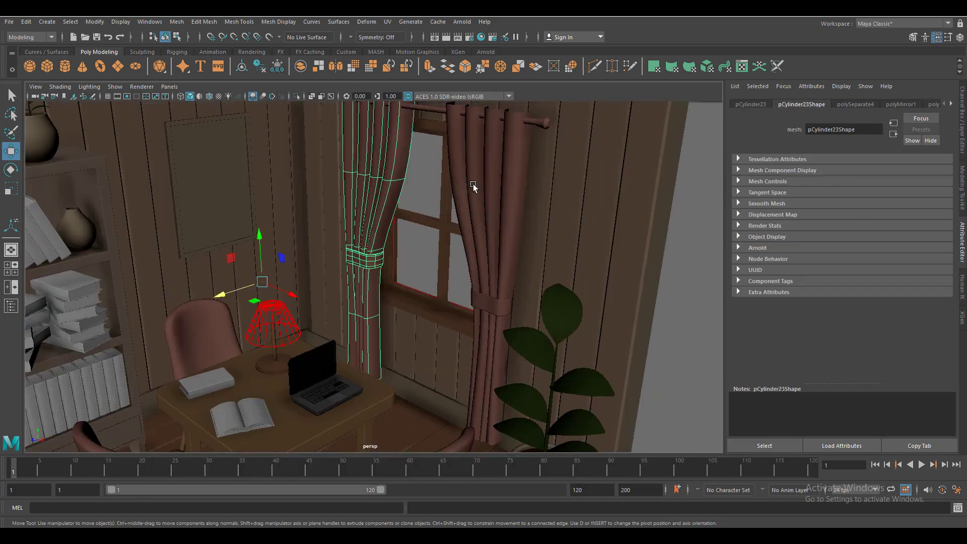
{"action": "right_click_drag", "start_coordinate": [391, 169], "coordinate": [391, 433]}
{"action": "left_click", "coordinate": [903, 300]}
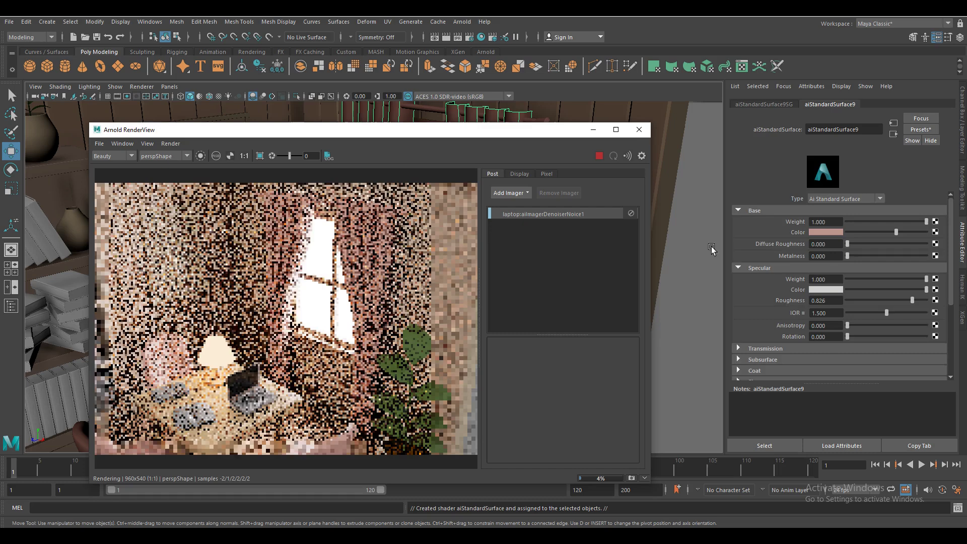
{"action": "left_click", "coordinate": [766, 348]}
{"action": "scroll", "coordinate": [853, 304], "scroll_direction": "down", "scroll_amount": 2}
{"action": "left_click", "coordinate": [872, 269]}
{"action": "left_click_drag", "start_coordinate": [860, 269], "coordinate": [373, 386]}
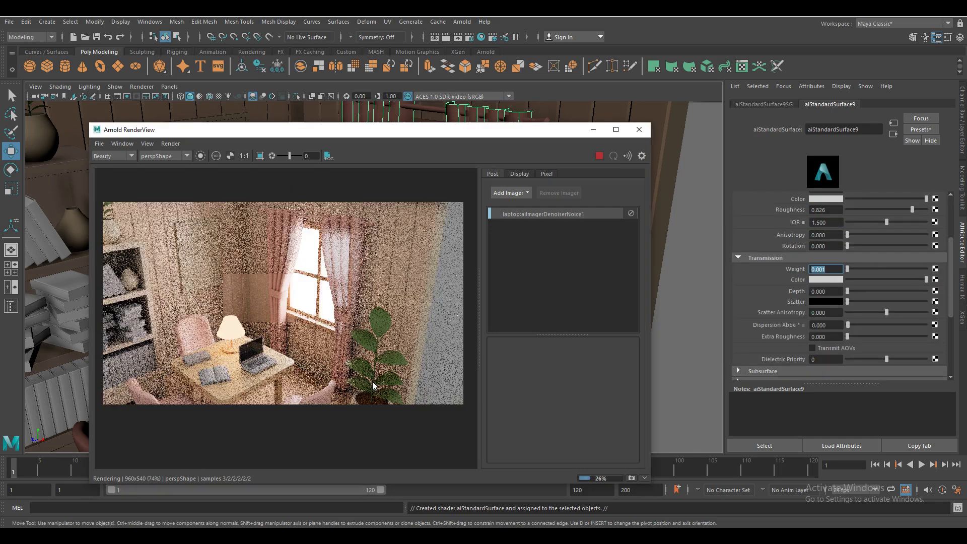
{"action": "left_click", "coordinate": [638, 130]}
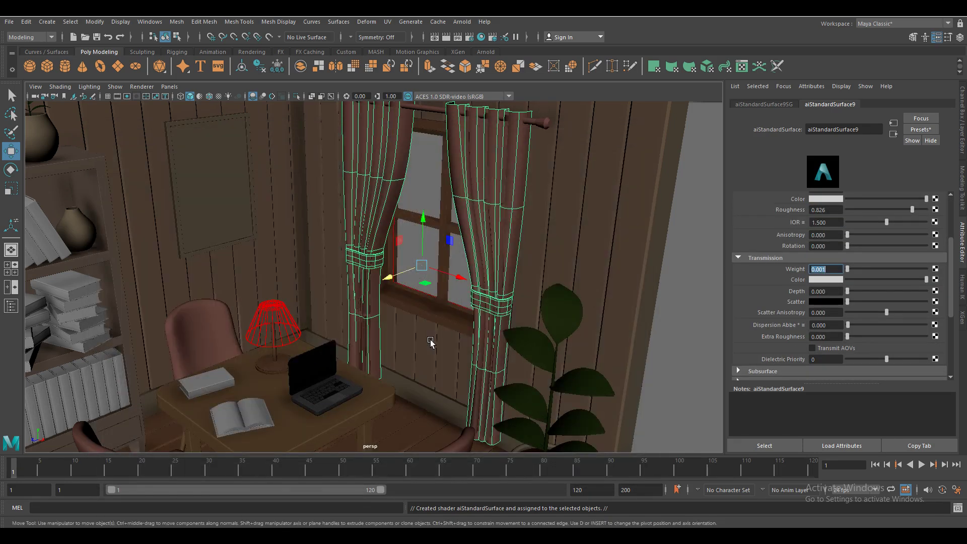
- Frame the bookshelf's top shelf and render to check the teal, rust and purple books
{"action": "scroll", "coordinate": [428, 348], "scroll_direction": "down", "scroll_amount": 5}
{"action": "scroll", "coordinate": [503, 373], "scroll_direction": "up", "scroll_amount": 5}
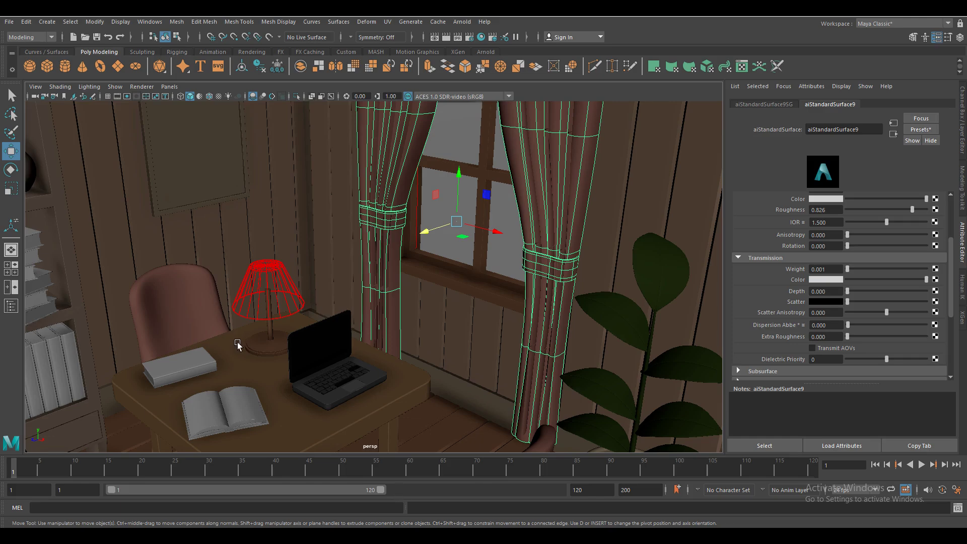
{"action": "scroll", "coordinate": [238, 344], "scroll_direction": "down", "scroll_amount": 3}
{"action": "left_click_drag", "start_coordinate": [309, 334], "coordinate": [362, 321], "text": "alt"}
{"action": "scroll", "coordinate": [363, 342], "scroll_direction": "up", "scroll_amount": 4}
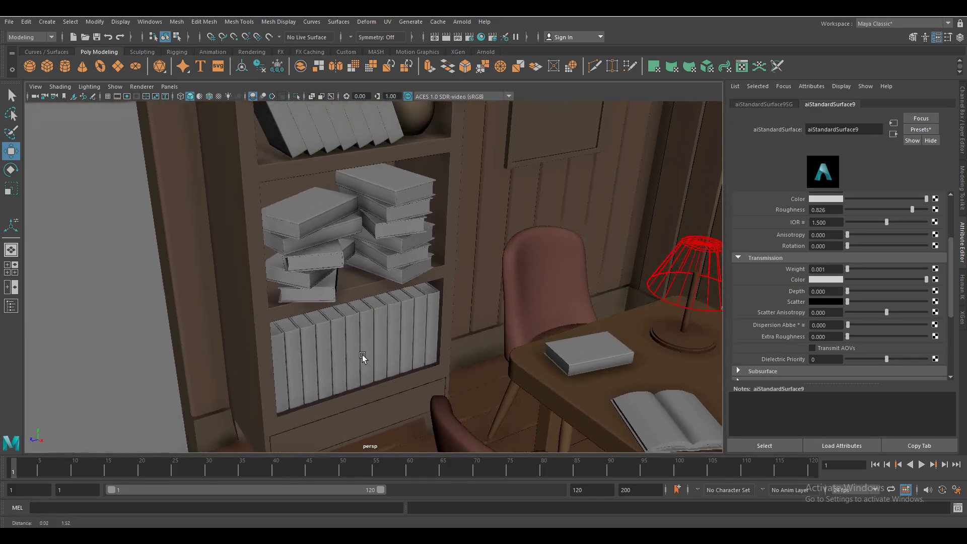
{"action": "left_click_drag", "start_coordinate": [363, 357], "coordinate": [268, 233], "text": "alt"}
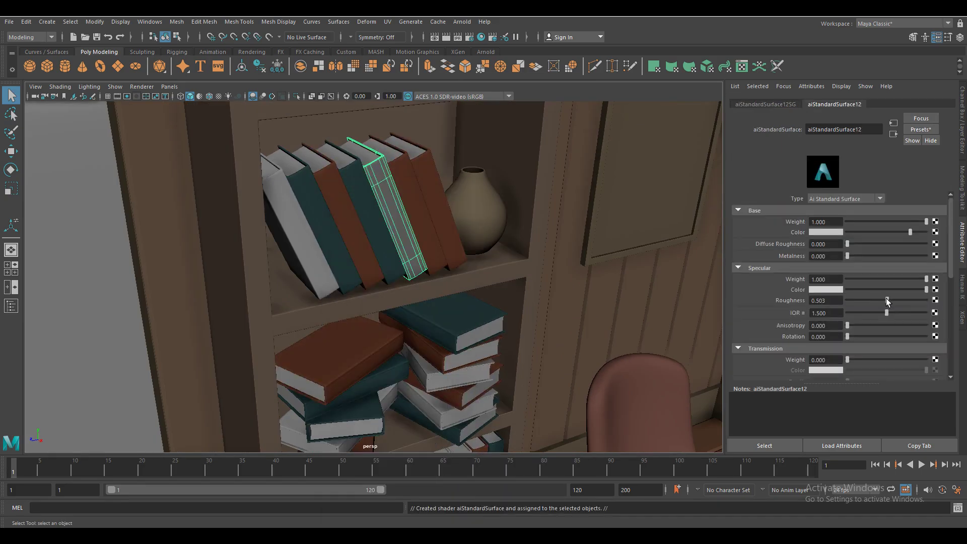
{"action": "left_click", "coordinate": [472, 40]}
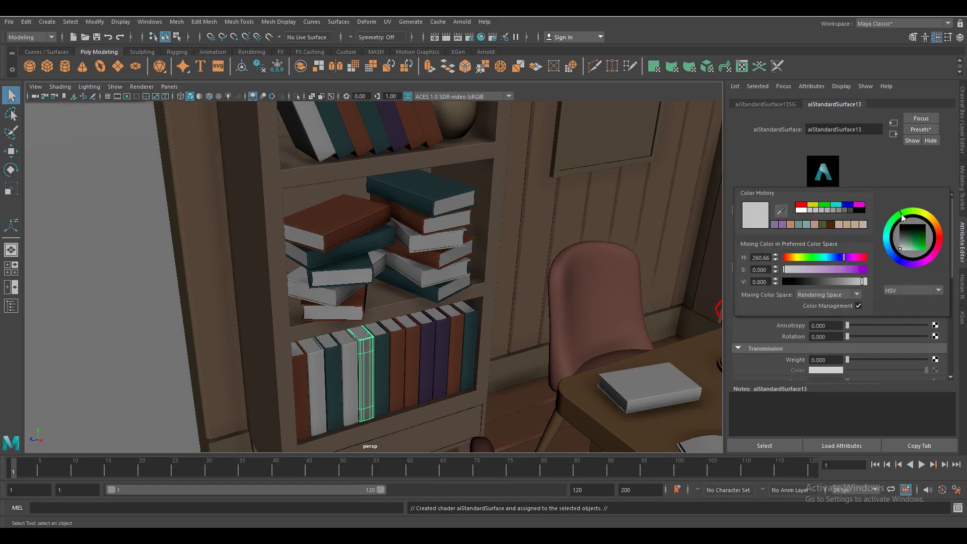
{"action": "left_click", "coordinate": [472, 39]}
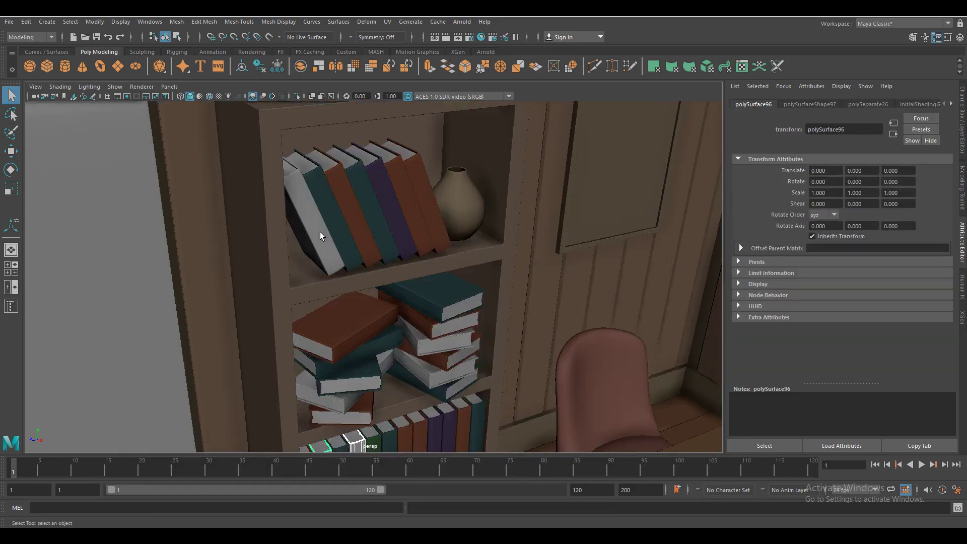